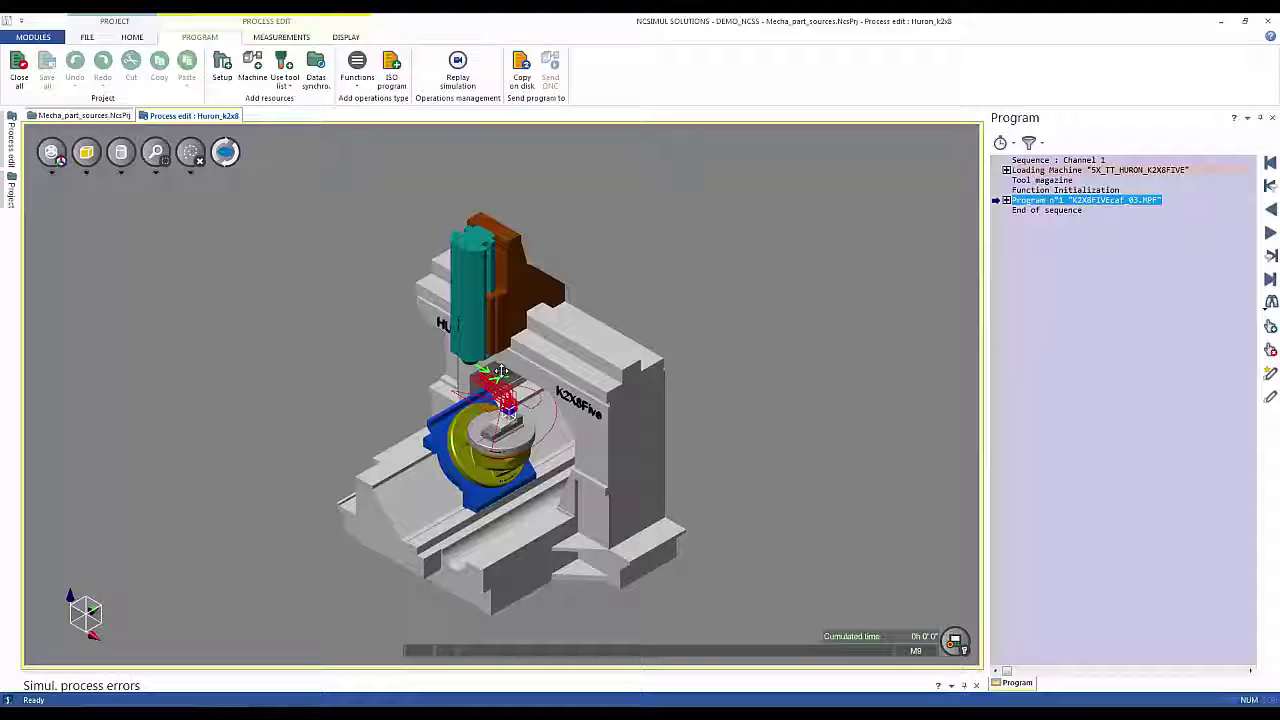
Step: Inspect the tool paths around the part and list the code blocks of program K2X8FIVEcaf_03.MPF, selecting block N5G17G90G40
scroll(502, 410, "up", 12)
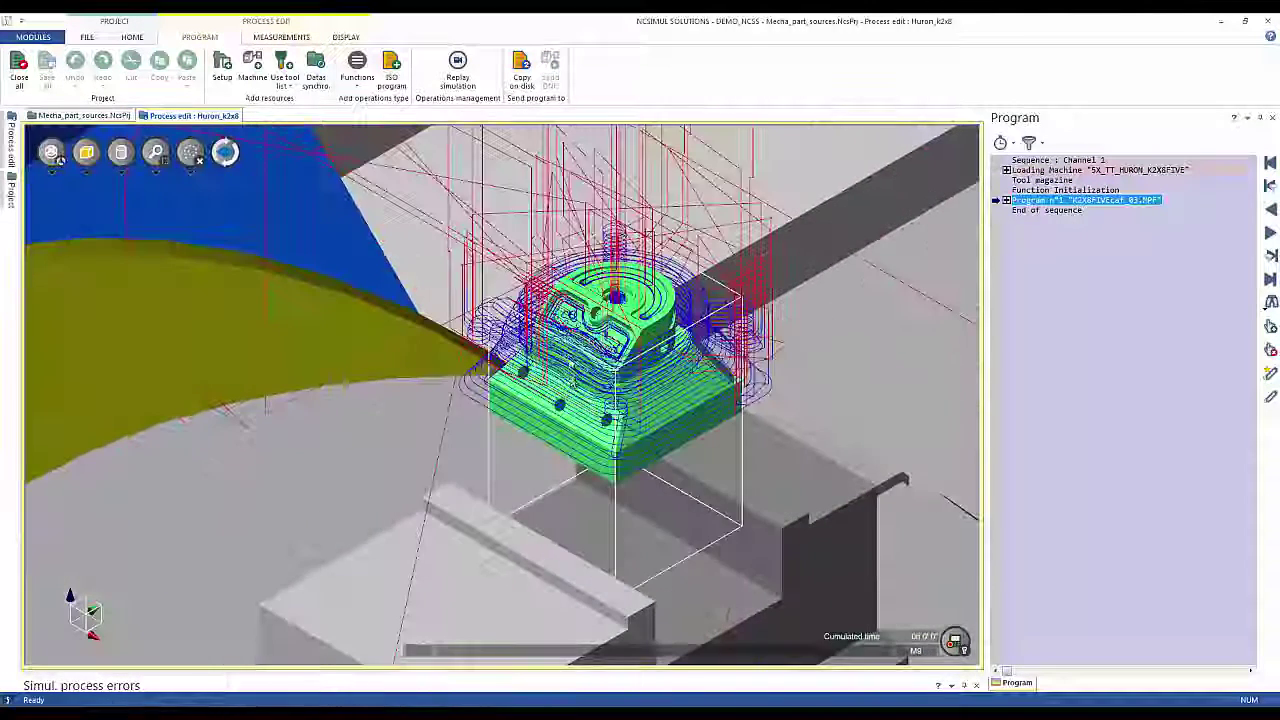
middle_click_drag(502, 410, 502, 370)
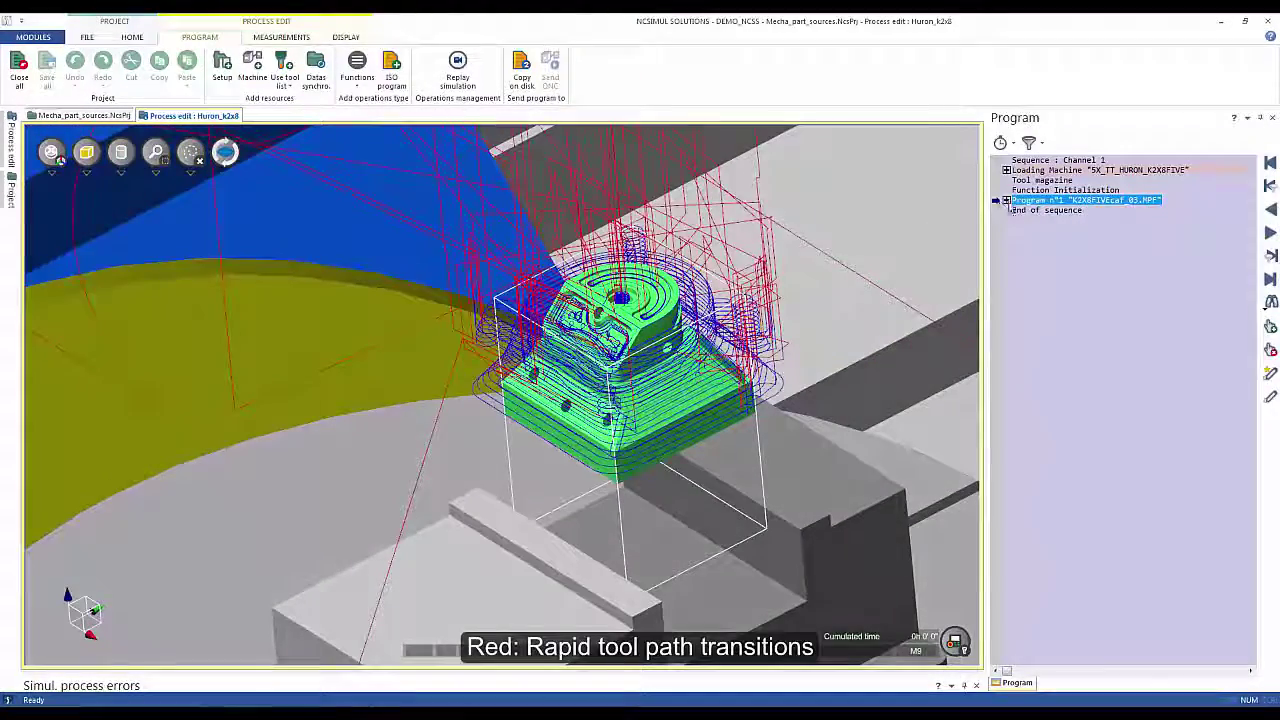
left_click(1006, 200)
left_click(1040, 220)
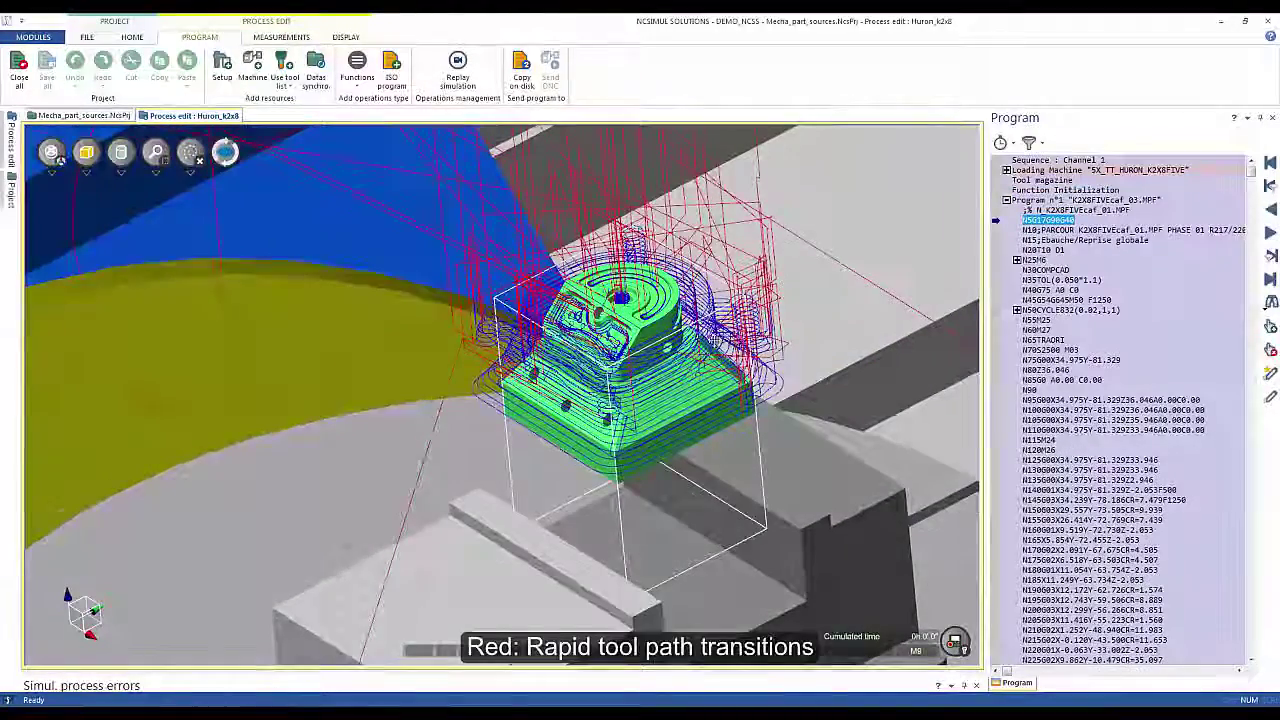
scroll(675, 277, "down", 6)
Step: Replay the Huron_k2x8 process as a continuous simulation and watch the machining close up around the part
left_click(457, 70)
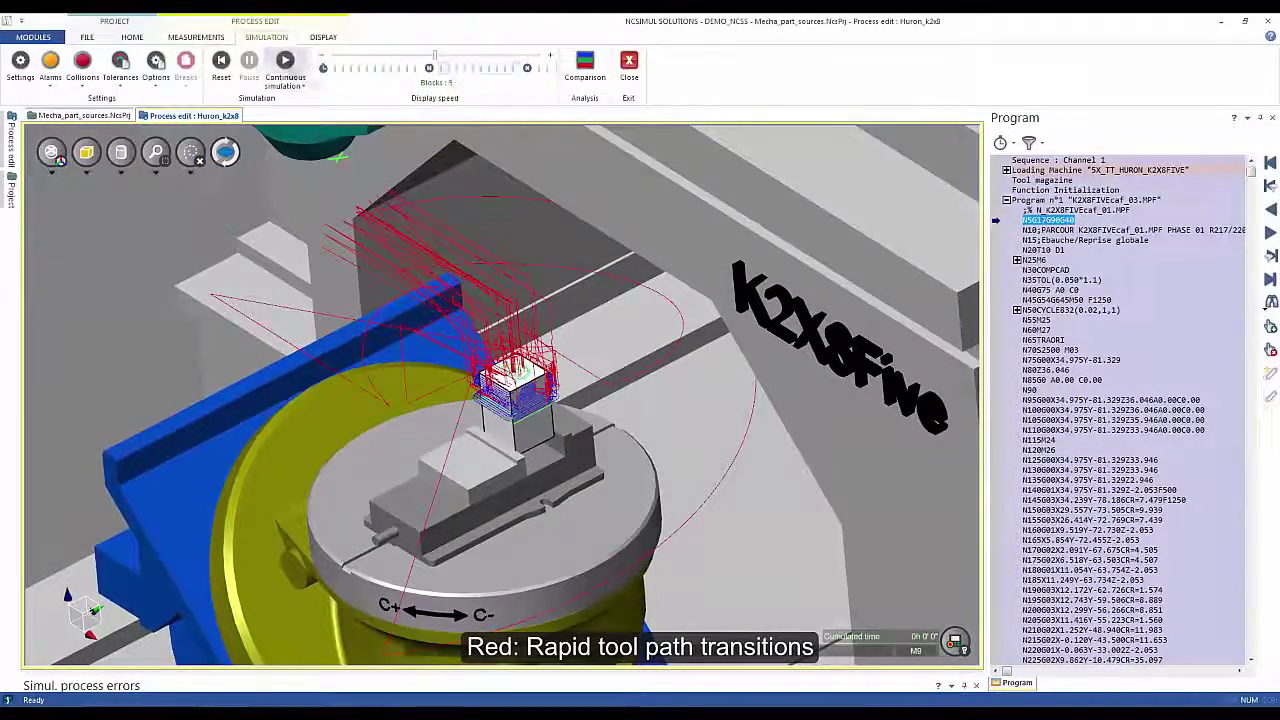
left_click(287, 62)
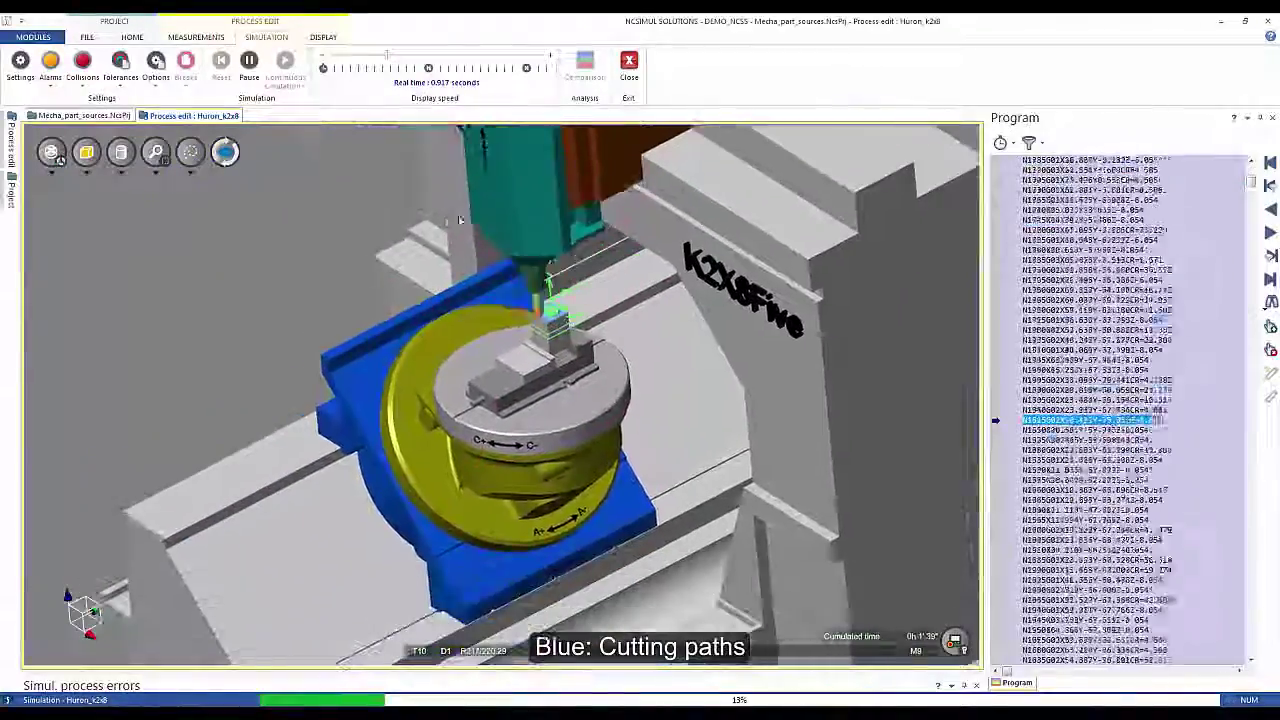
middle_click_drag(698, 517, 541, 456)
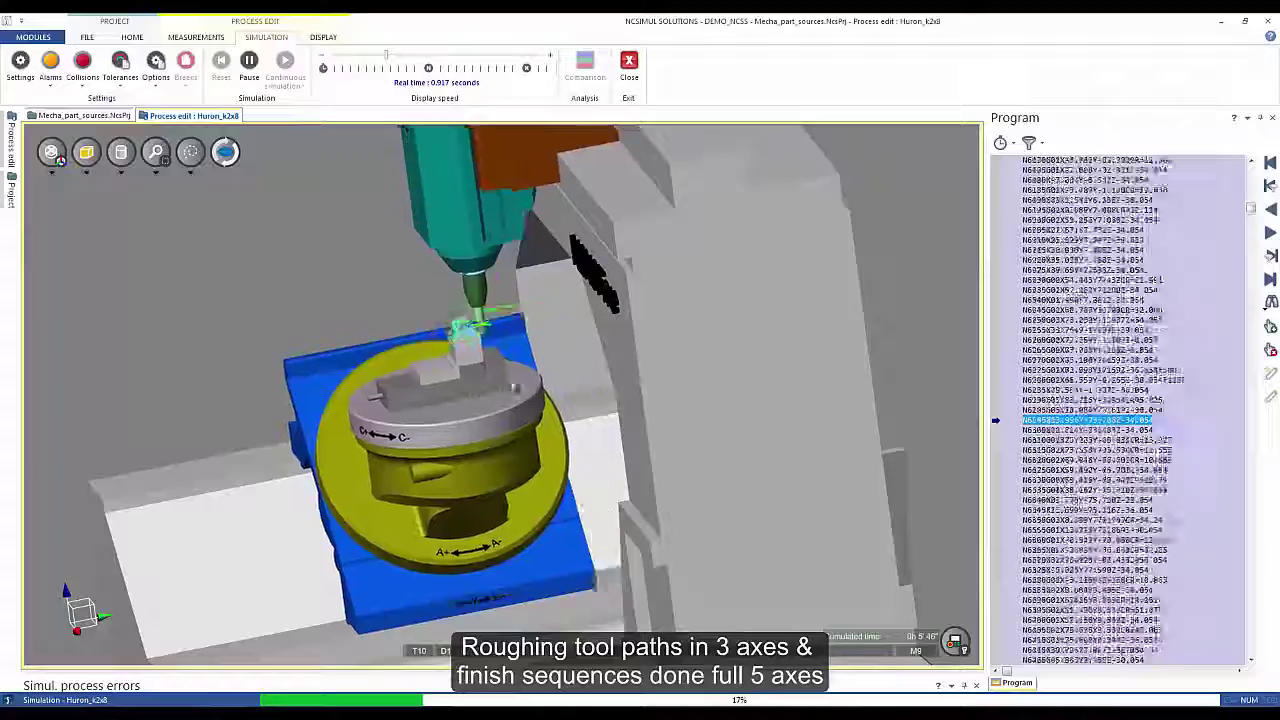
scroll(493, 400, "up", 5)
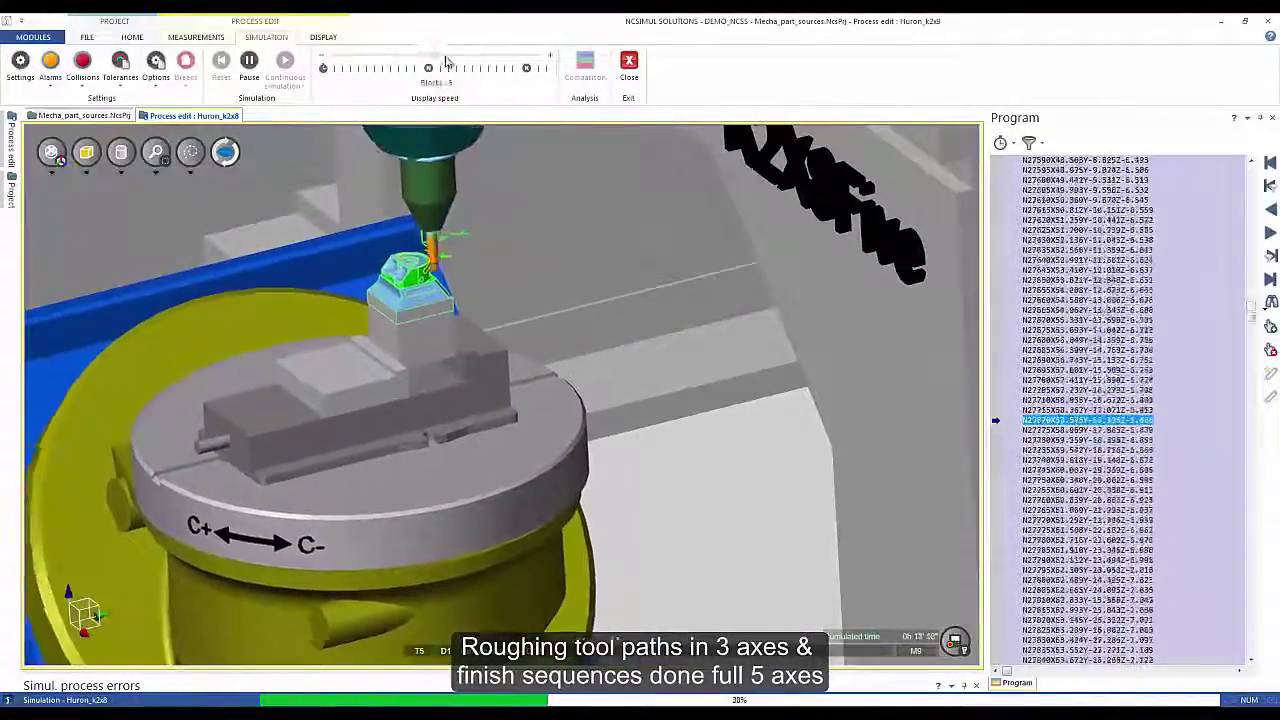
Step: Vary the simulation display speed, raising it to 150 blocks and slowing it to a real time of 0.819 seconds before speeding up again
mouse_move(466, 57)
left_mouse_down()
mouse_move(400, 56)
mouse_move(482, 59)
left_mouse_up()
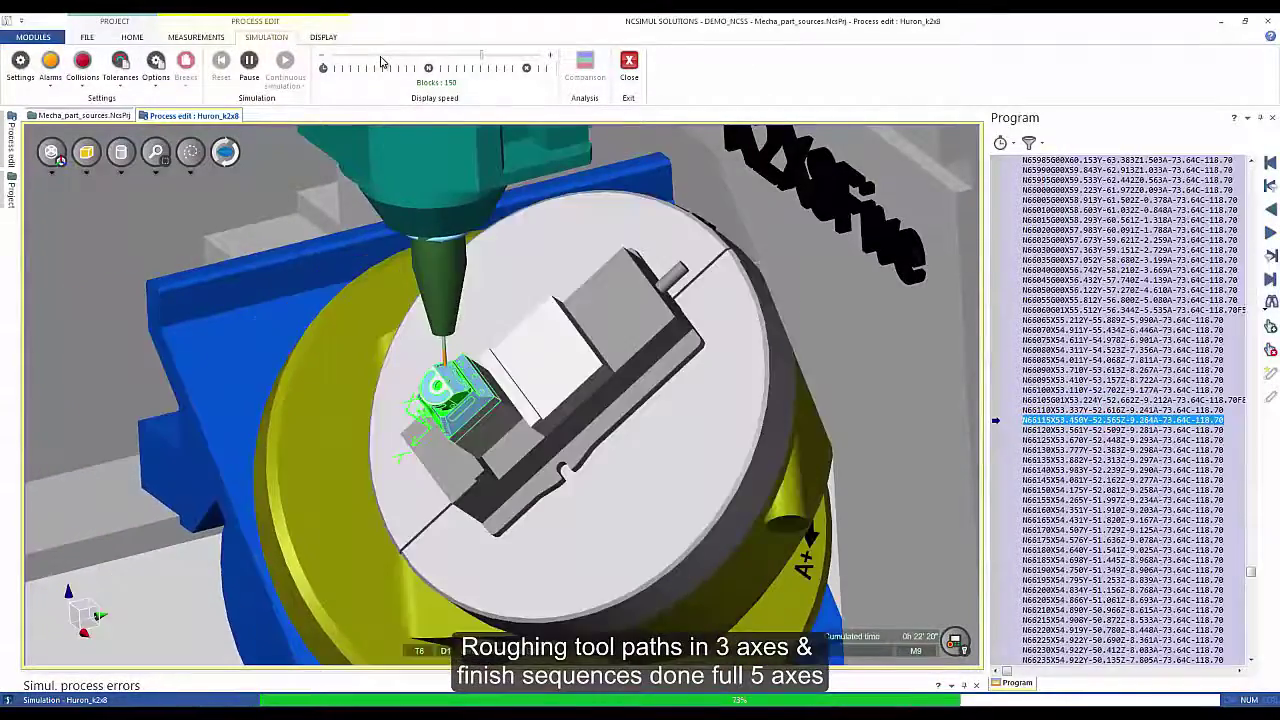
left_click(380, 62)
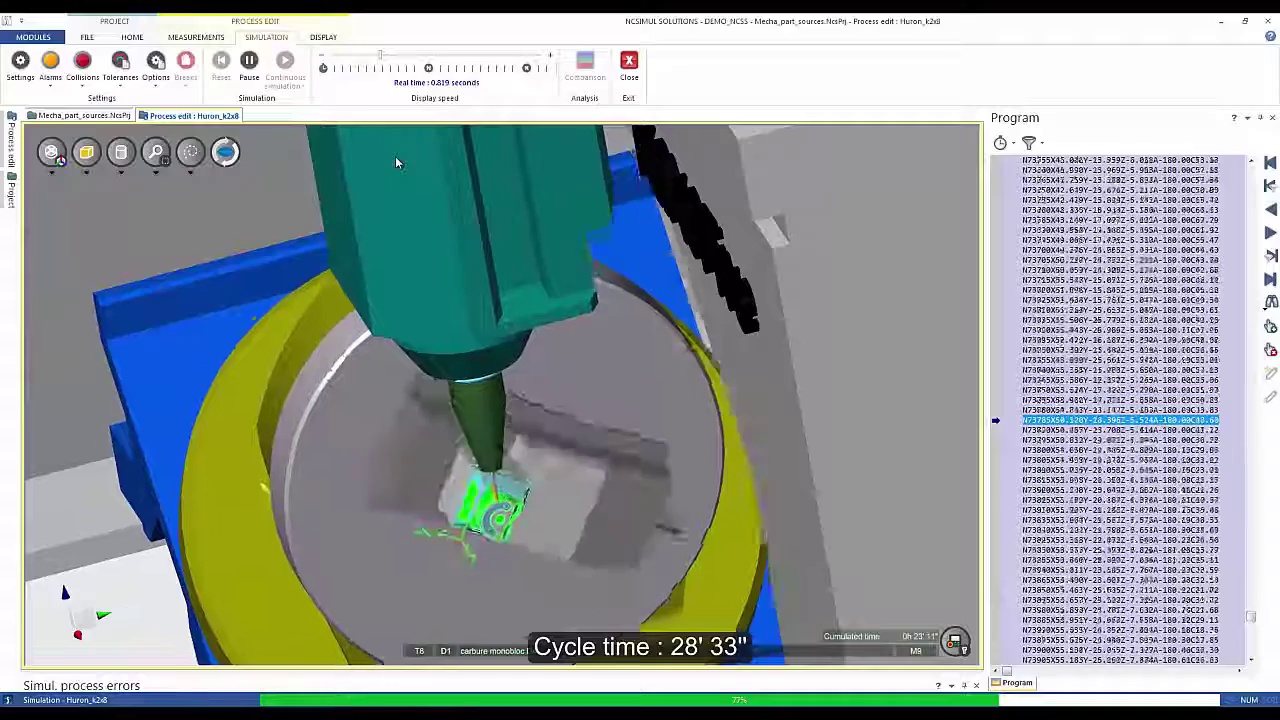
left_click(433, 57)
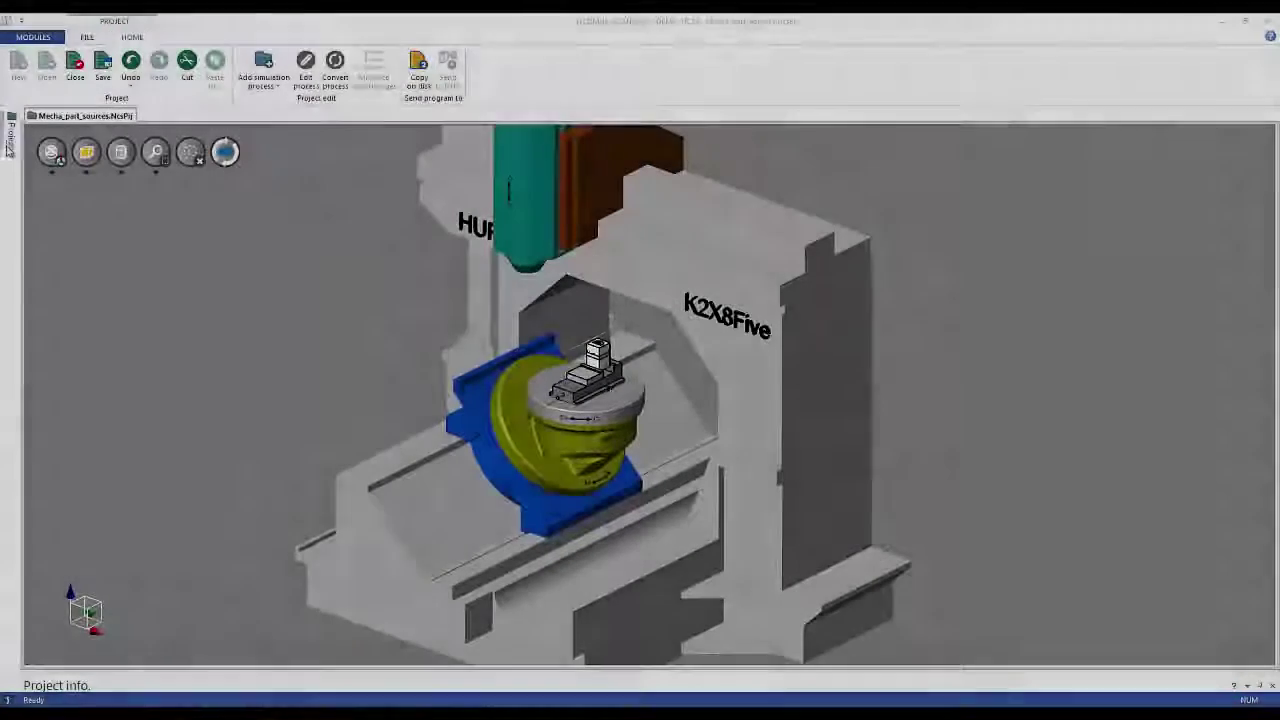
Step: Open the Huron_k2x8_optimisated process for editing and add the ISO program K2X8FIVEcaf_01_optim.MPF from the MECHA folder
left_click(9, 140)
double_click(125, 348)
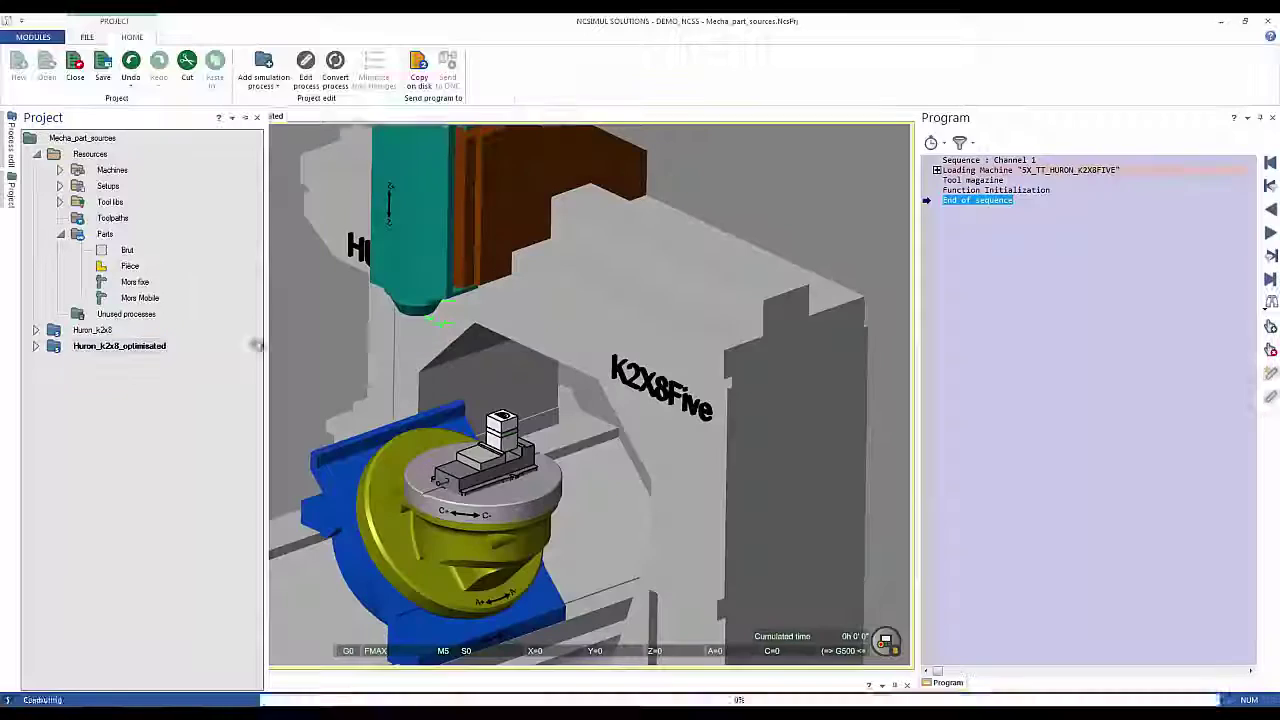
left_click(392, 72)
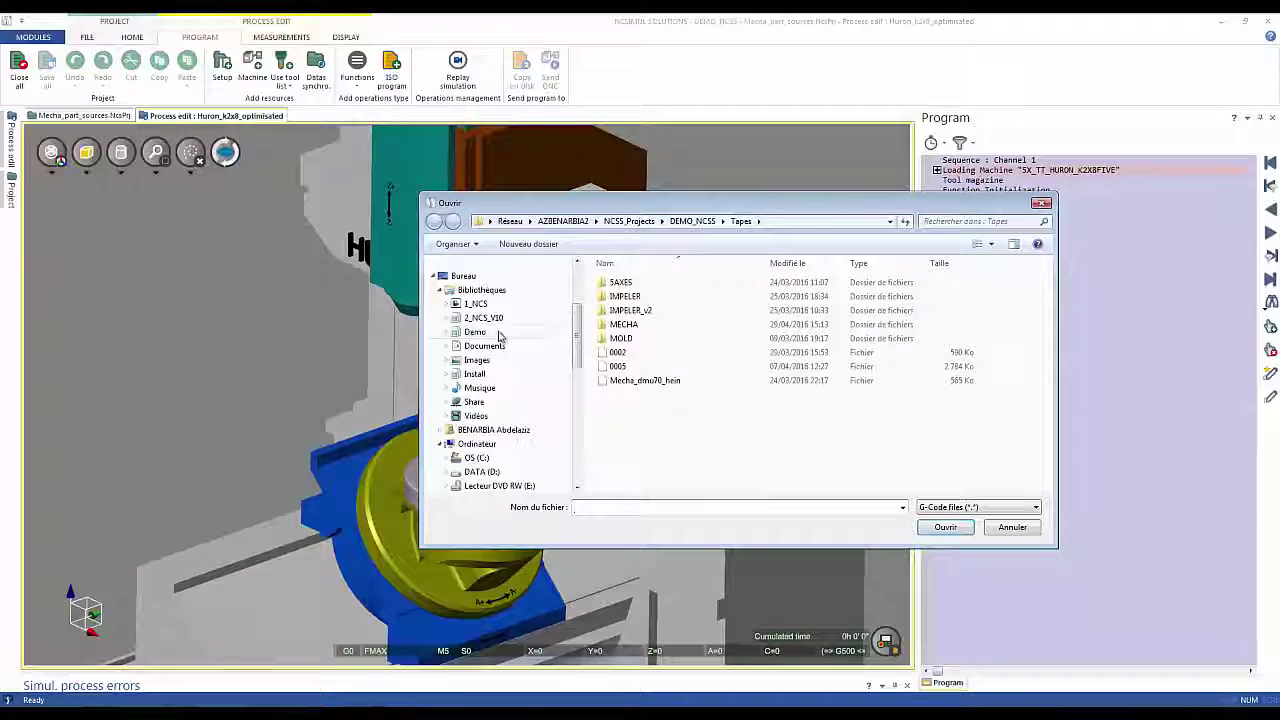
double_click(651, 324)
double_click(648, 310)
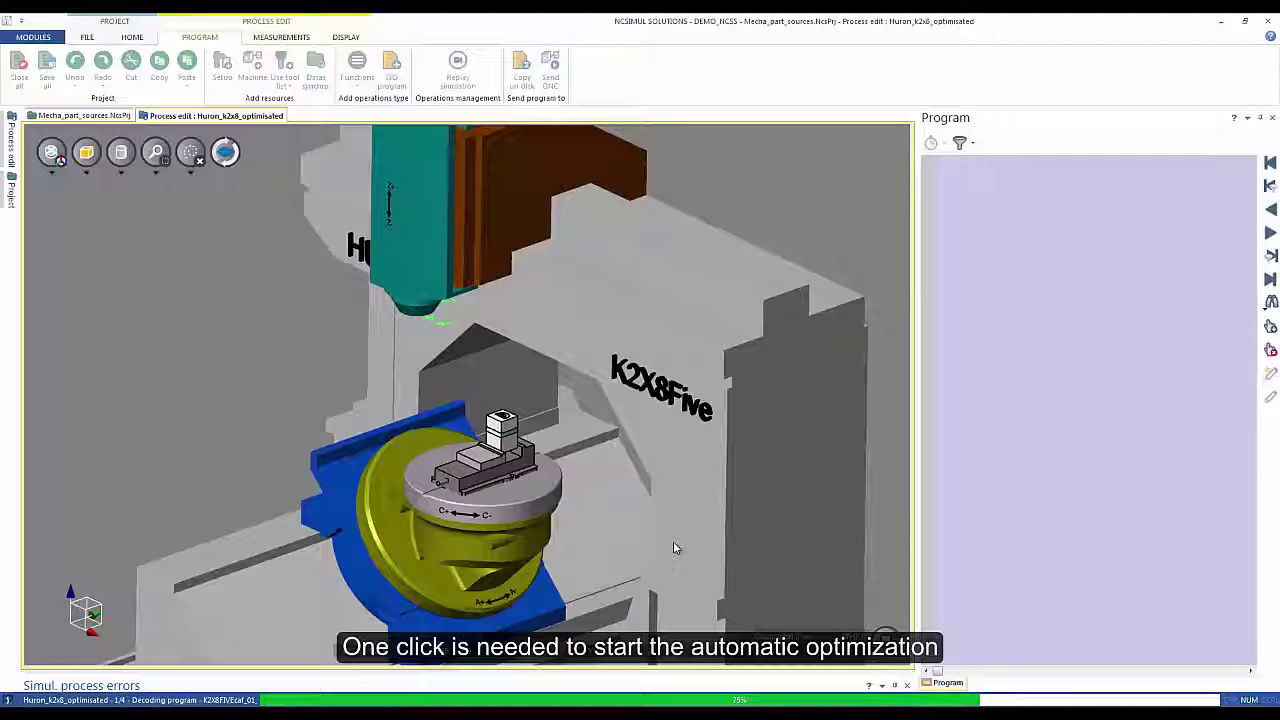
middle_click_drag(674, 543, 657, 416)
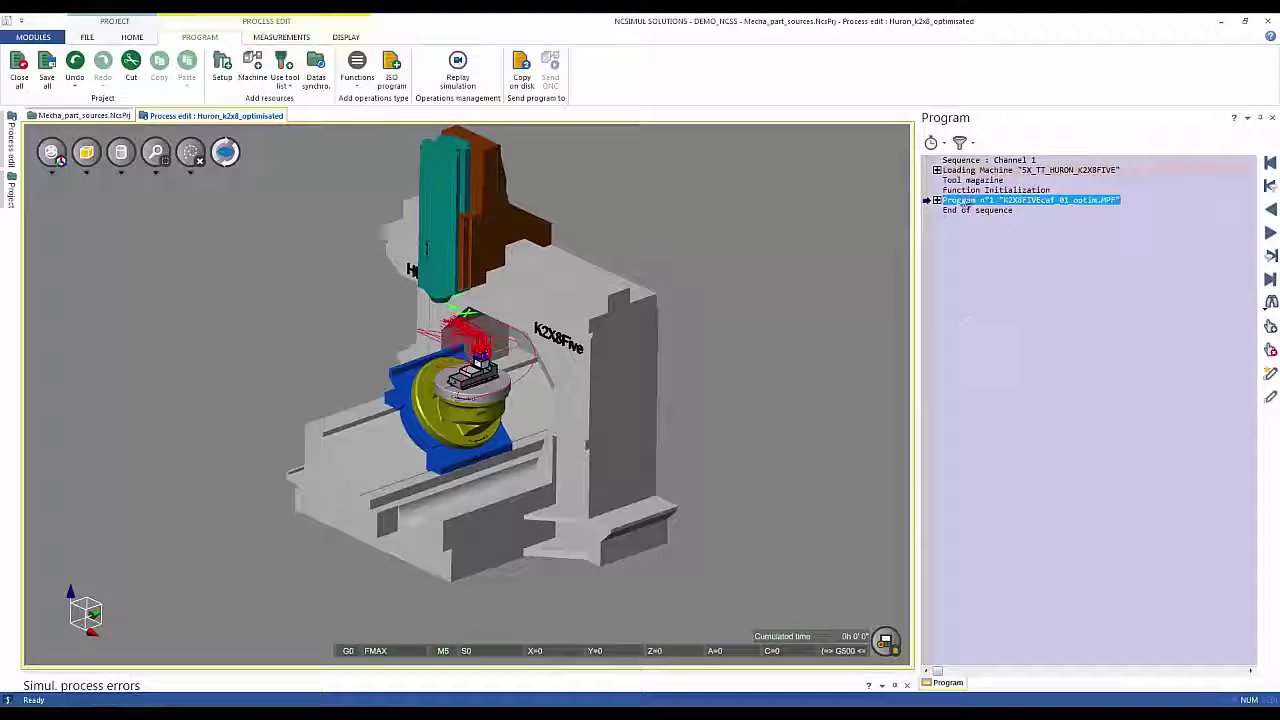
Step: Expand the optimized program, go to its final block N81965M30 to check the cumulated time, and inspect the tool paths on the machine
left_click(937, 200)
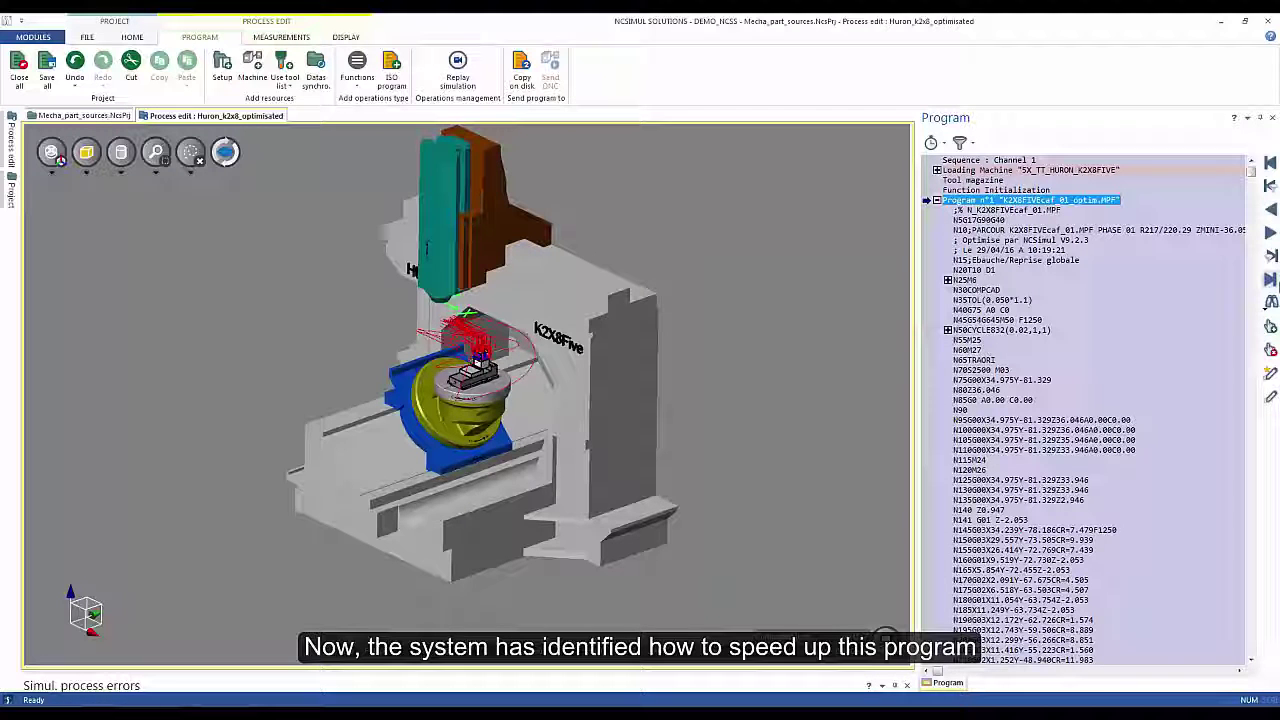
left_click(1270, 280)
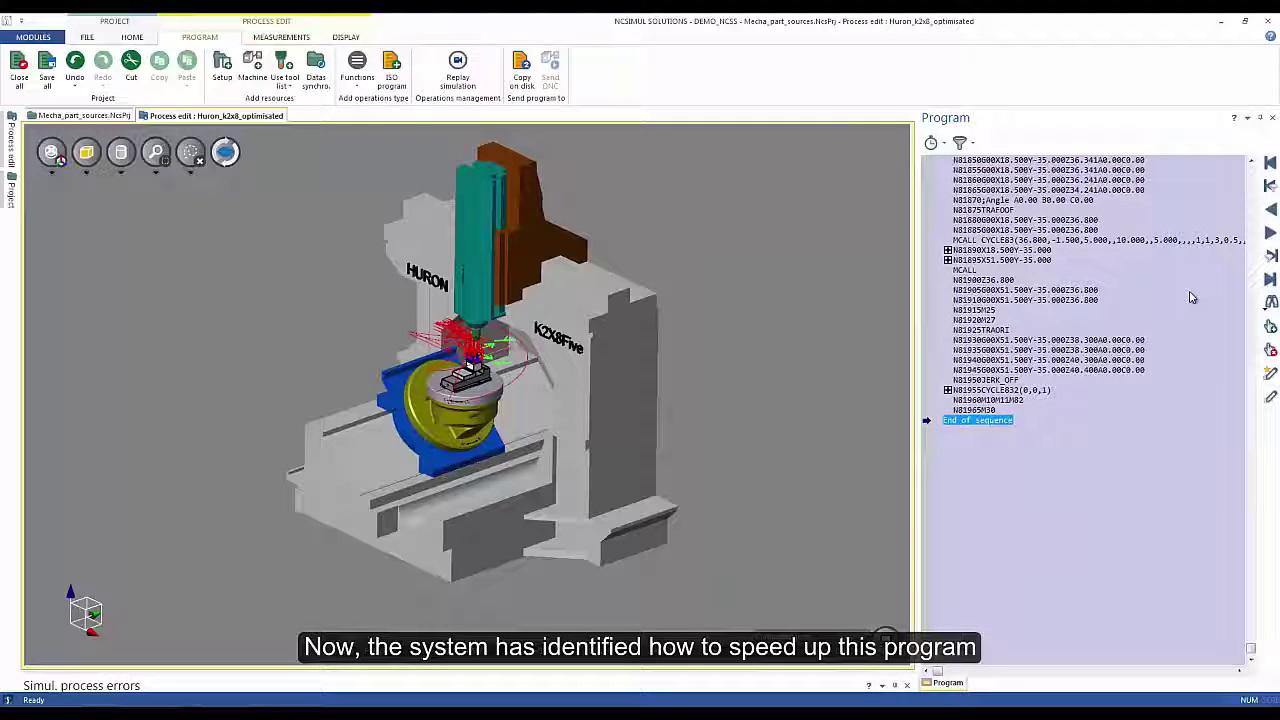
left_click(981, 409)
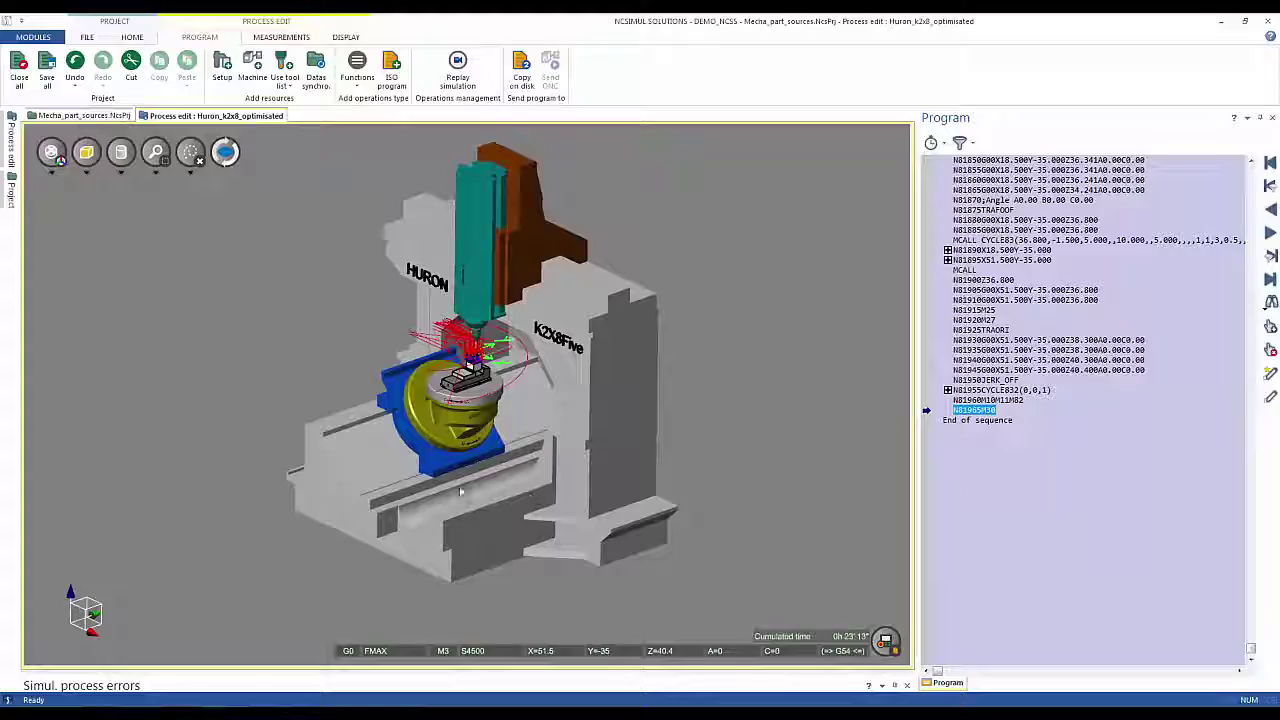
middle_click_drag(461, 492, 463, 410)
scroll(461, 409, "up", 4)
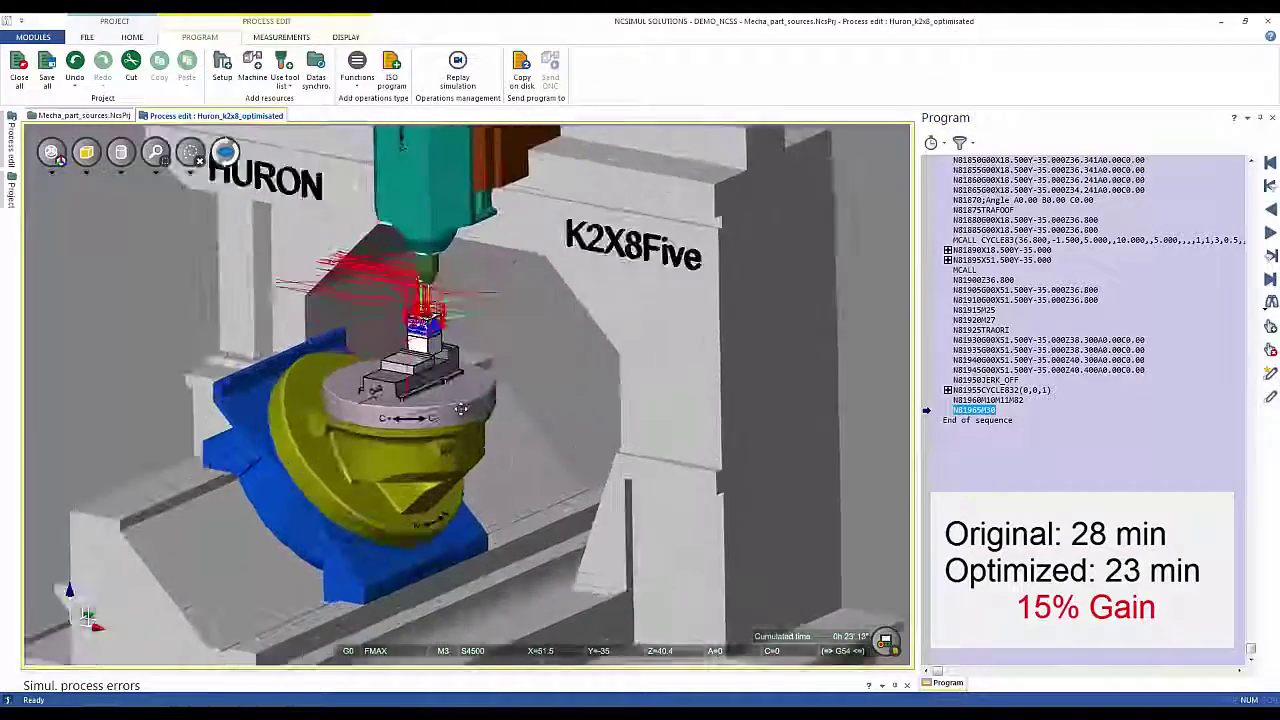
scroll(461, 408, "up", 5)
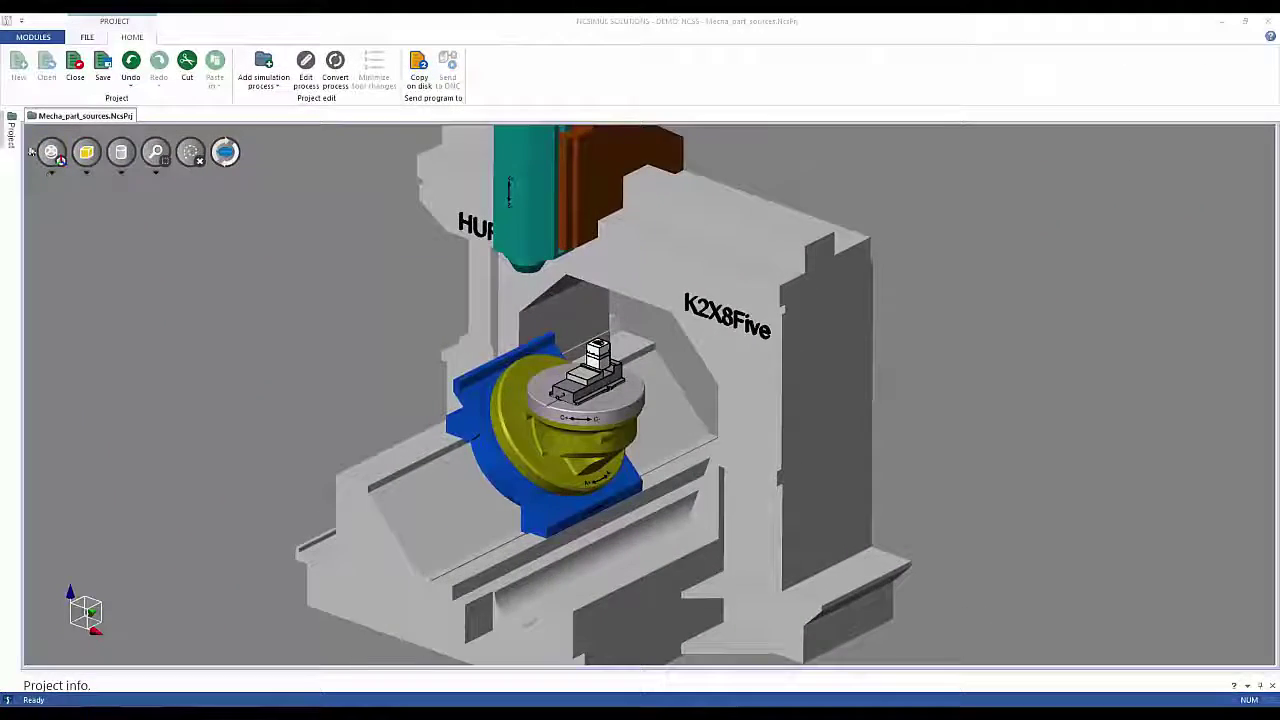
Step: Convert the Huron_k2x8 simulation process and confirm building a new programming process from it
left_click(11, 135)
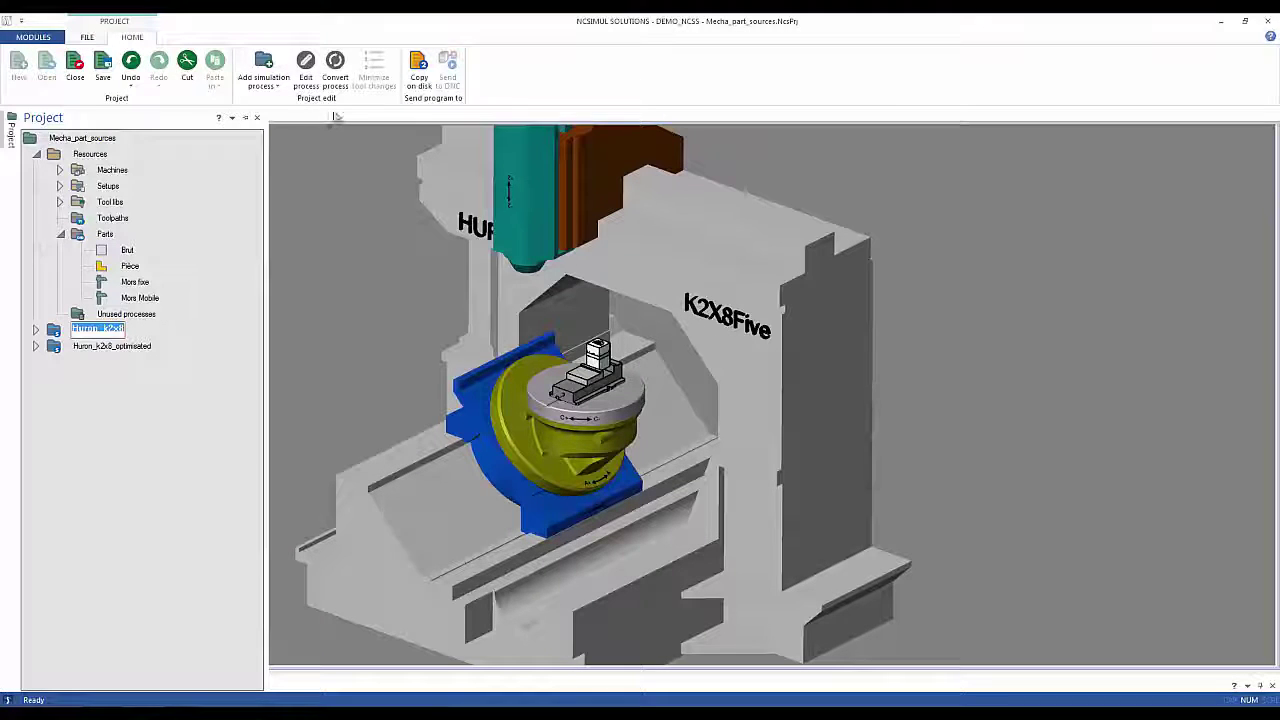
left_click(337, 68)
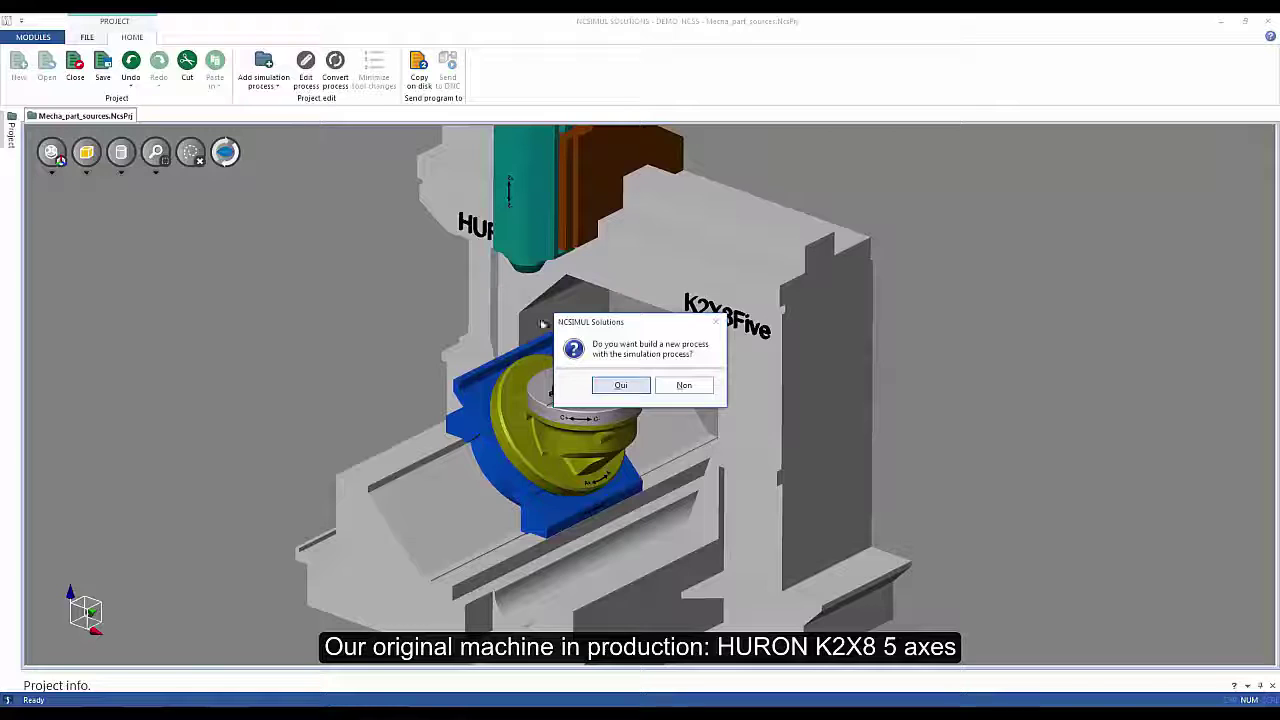
left_click(623, 387)
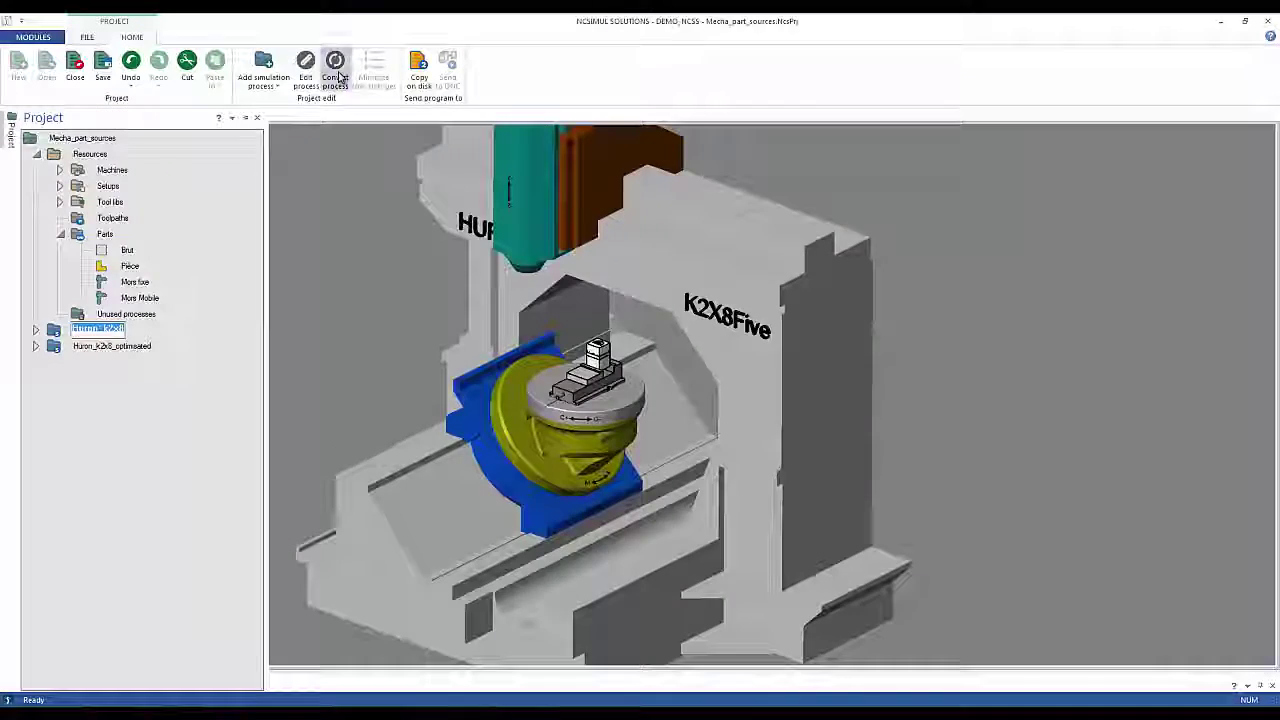
left_click(337, 72)
left_click(621, 386)
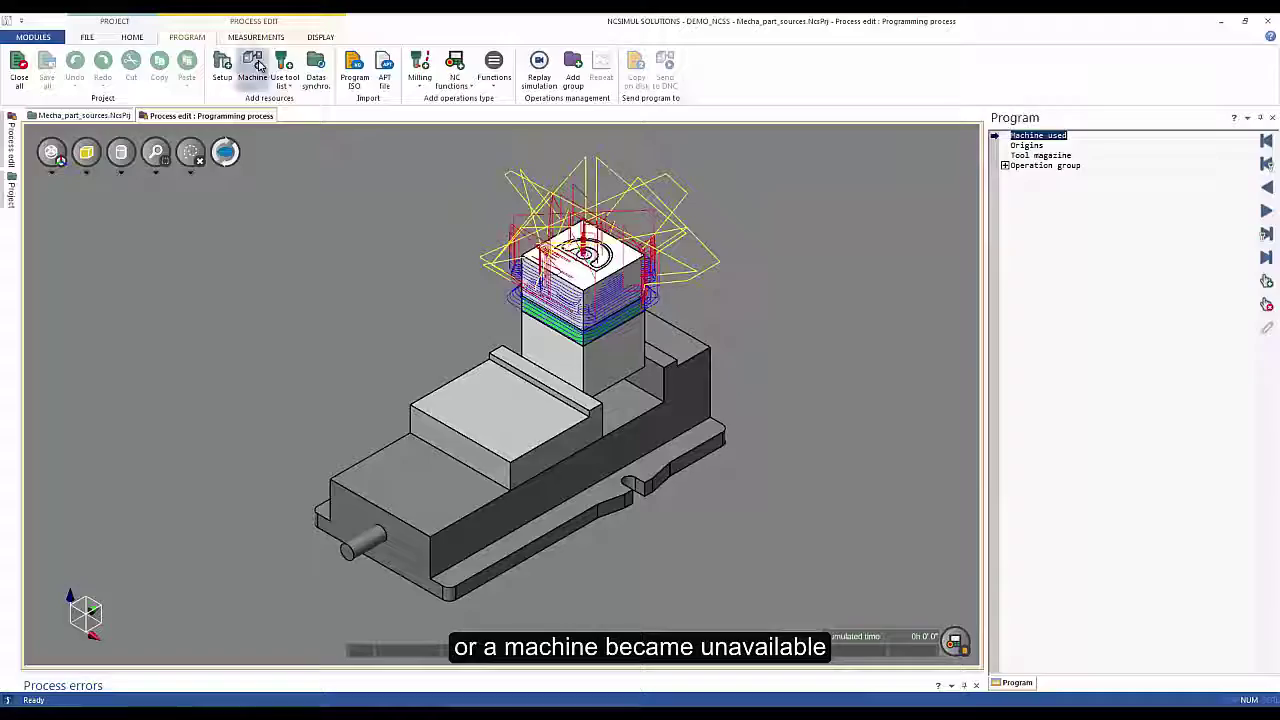
Step: Change the programming process's machine to 5X_TT_MORISEIKI_NMV5000 and inspect the recalculated tool path transitions around the part
left_click(258, 66)
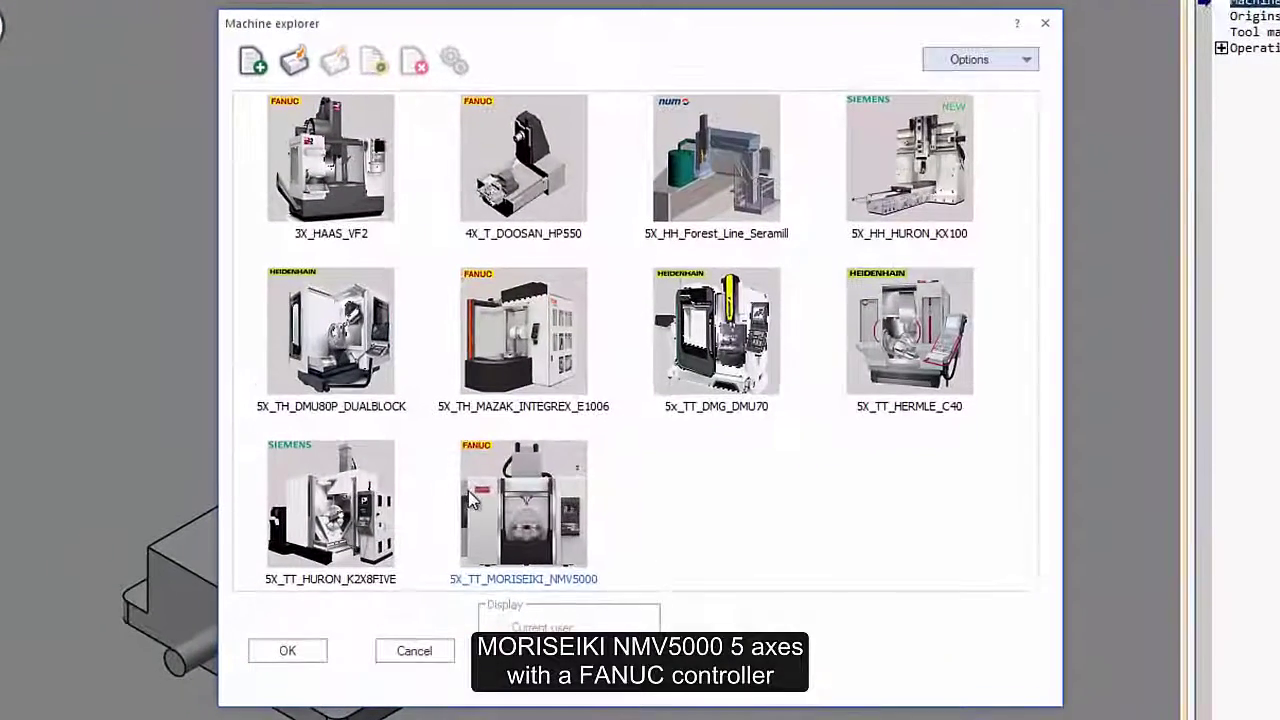
left_click(468, 491)
left_click(318, 648)
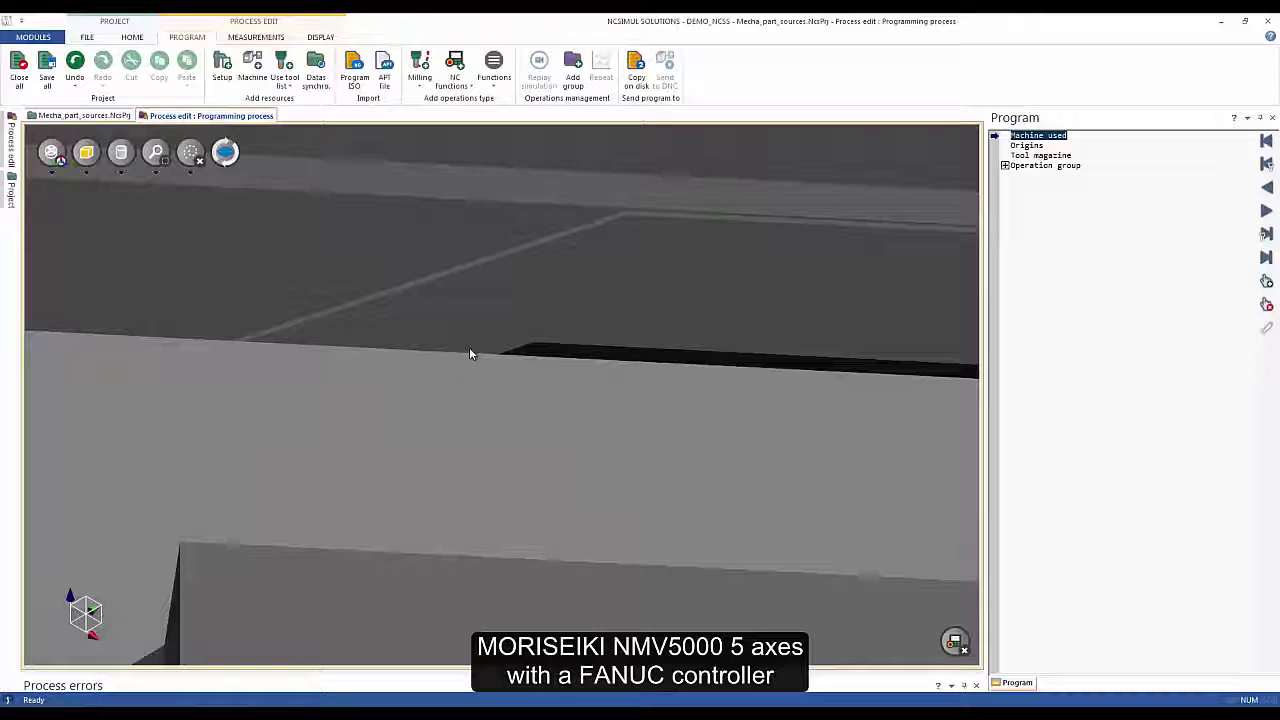
left_click(88, 153)
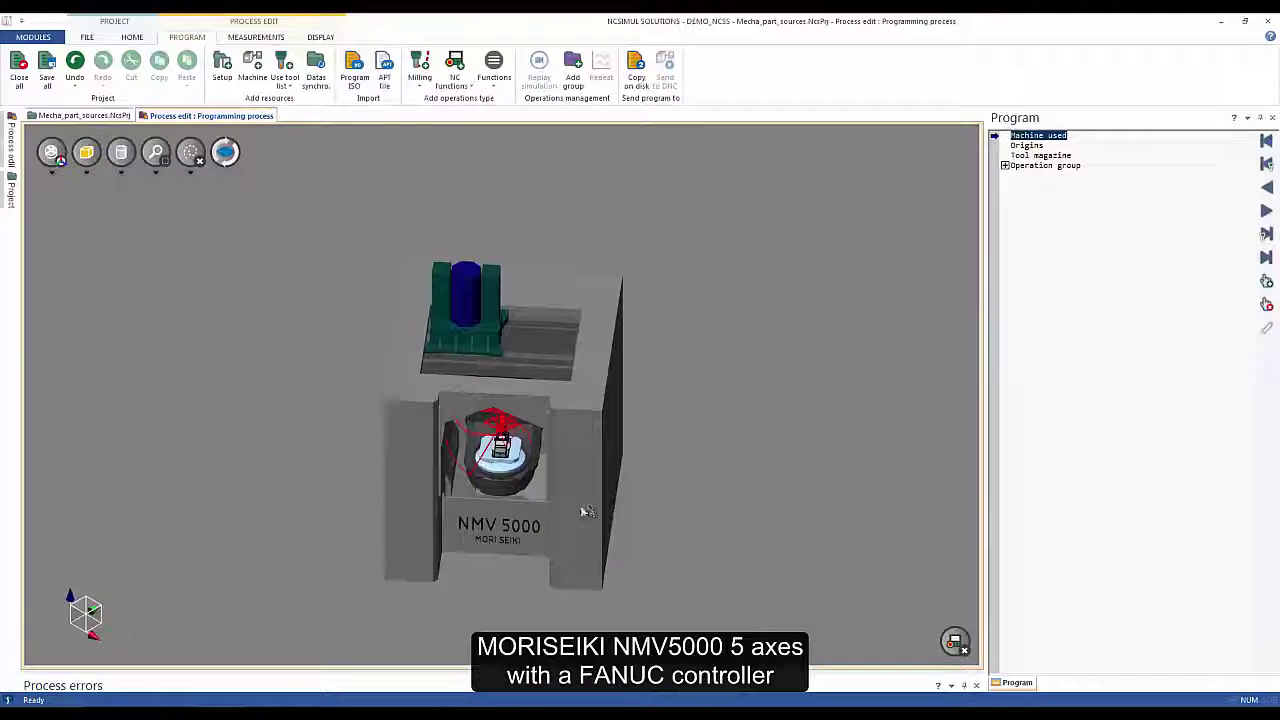
middle_click_drag(586, 511, 593, 574)
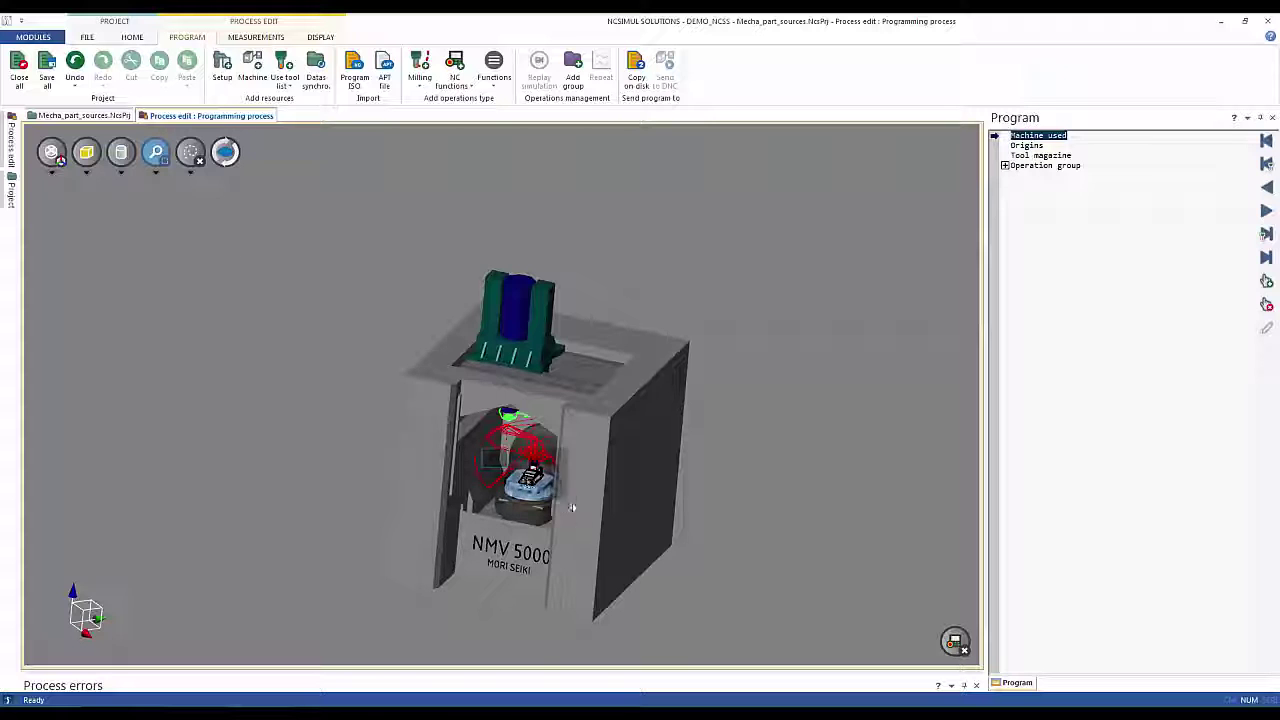
left_click_drag(572, 508, 587, 530)
middle_click_drag(499, 388, 478, 474)
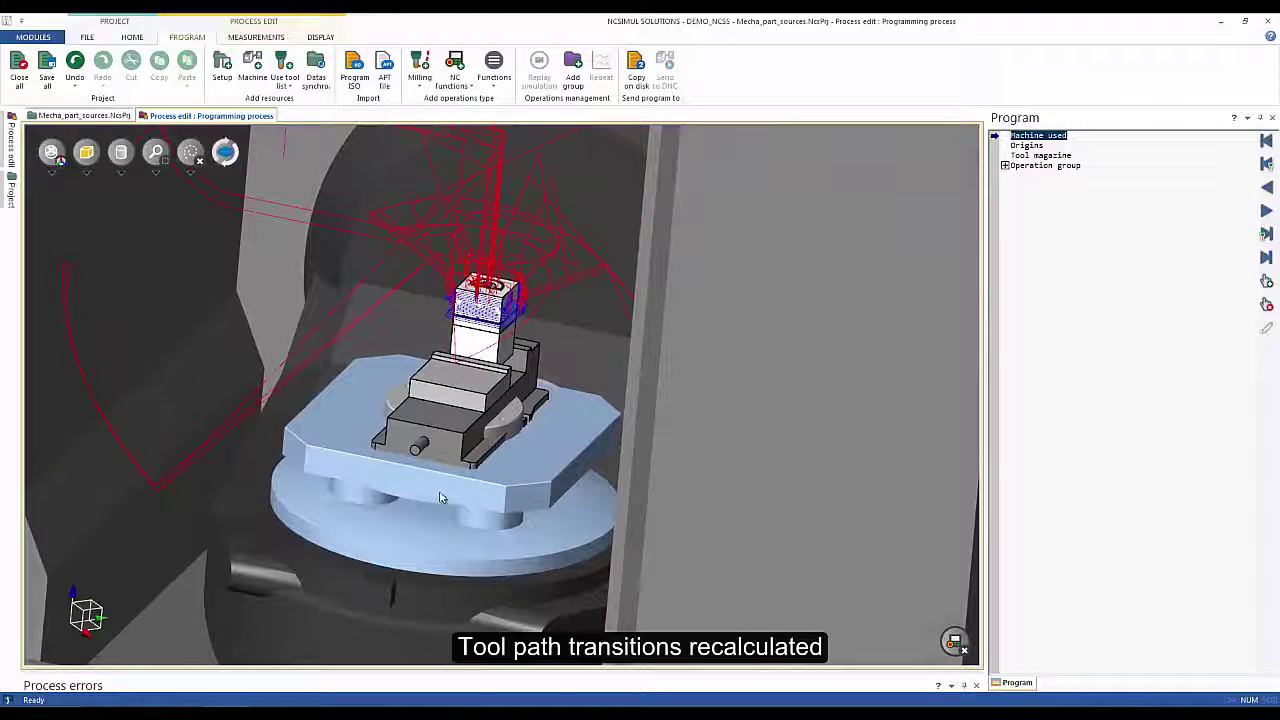
Step: Review the process information for the sequence of tools used and highlight the total time of the sequence
left_click_drag(386, 672, 386, 425)
left_click(250, 682)
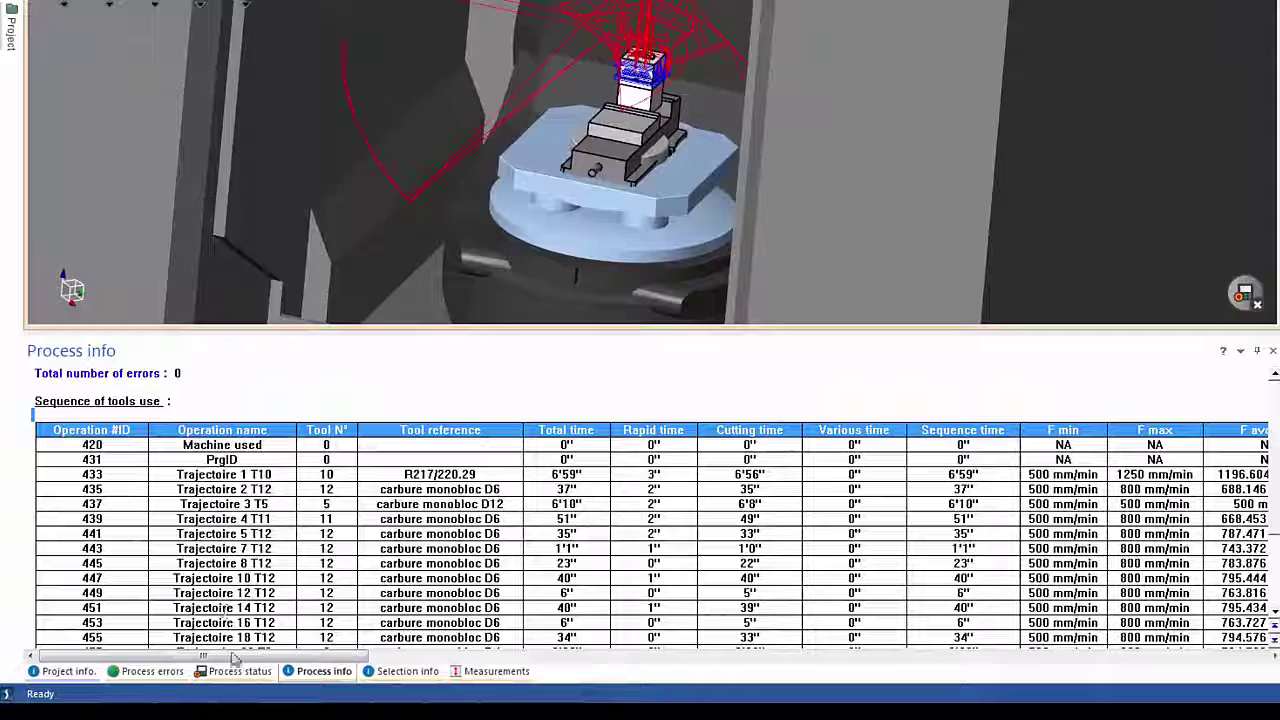
mouse_move(233, 660)
left_mouse_down()
mouse_move(356, 666)
mouse_move(240, 662)
mouse_move(213, 648)
left_mouse_up()
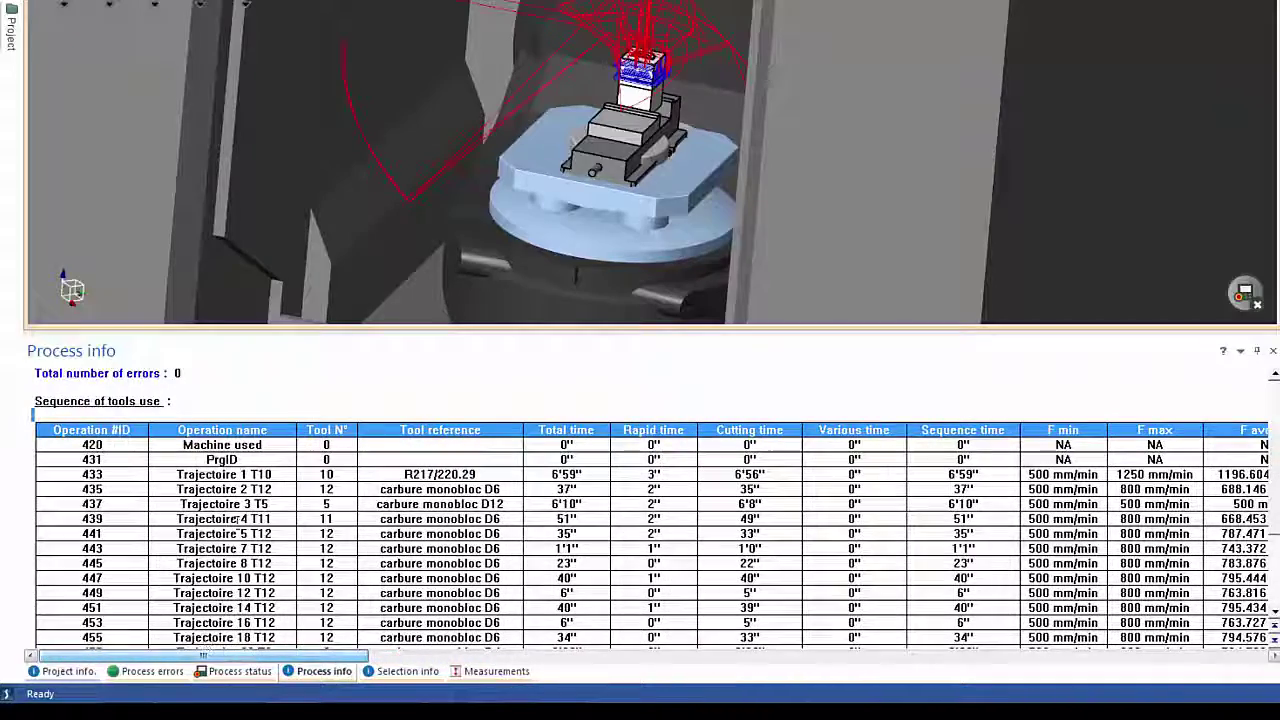
scroll(240, 515, "down", 5)
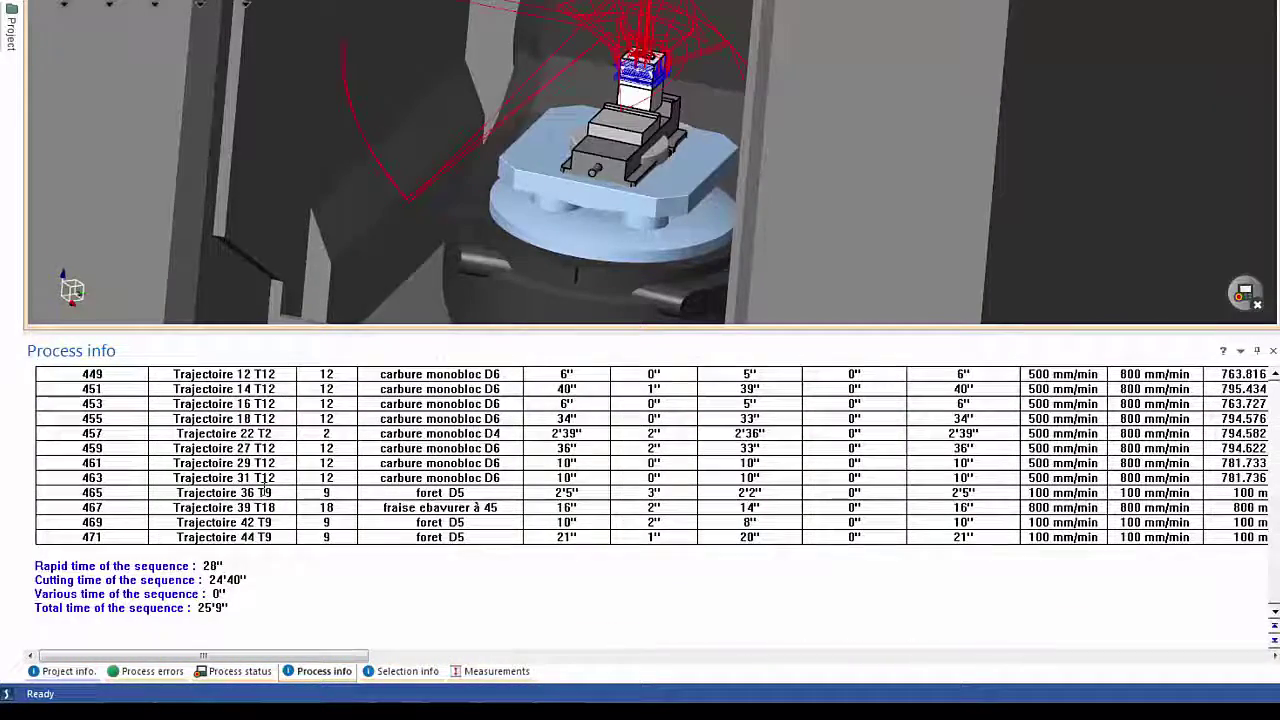
left_click_drag(236, 607, 166, 595)
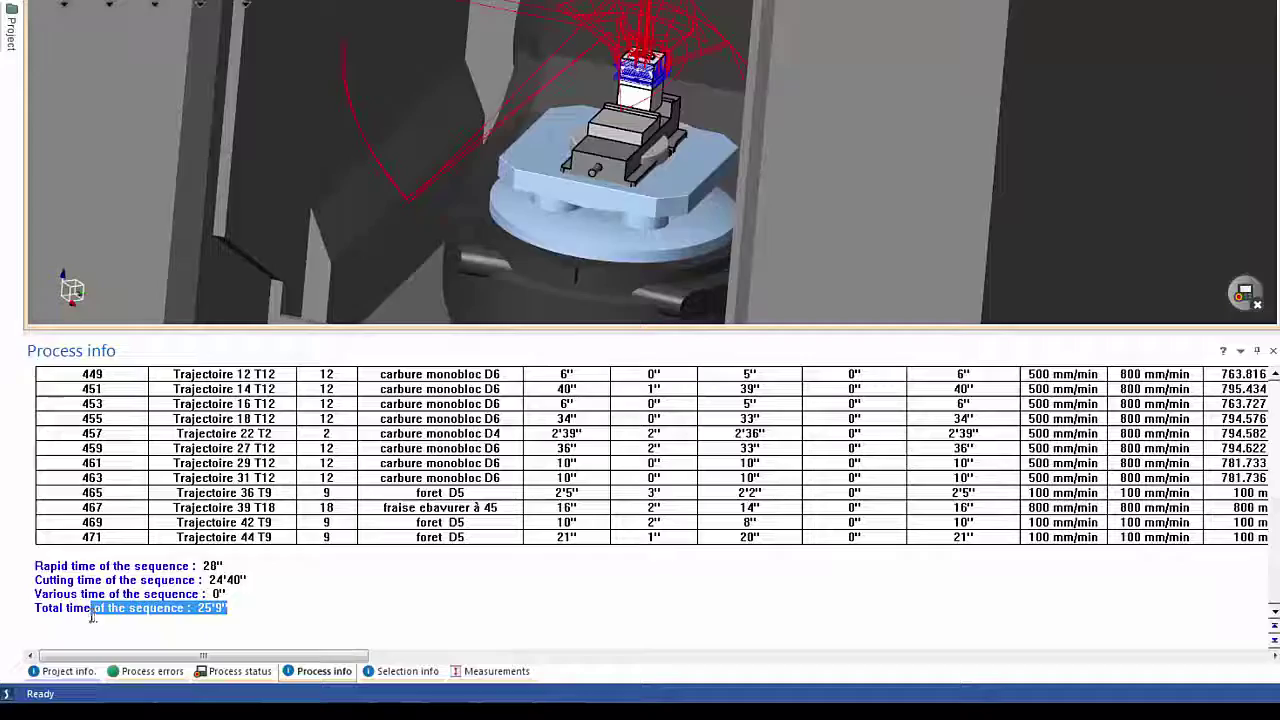
left_click_drag(91, 617, 34, 608)
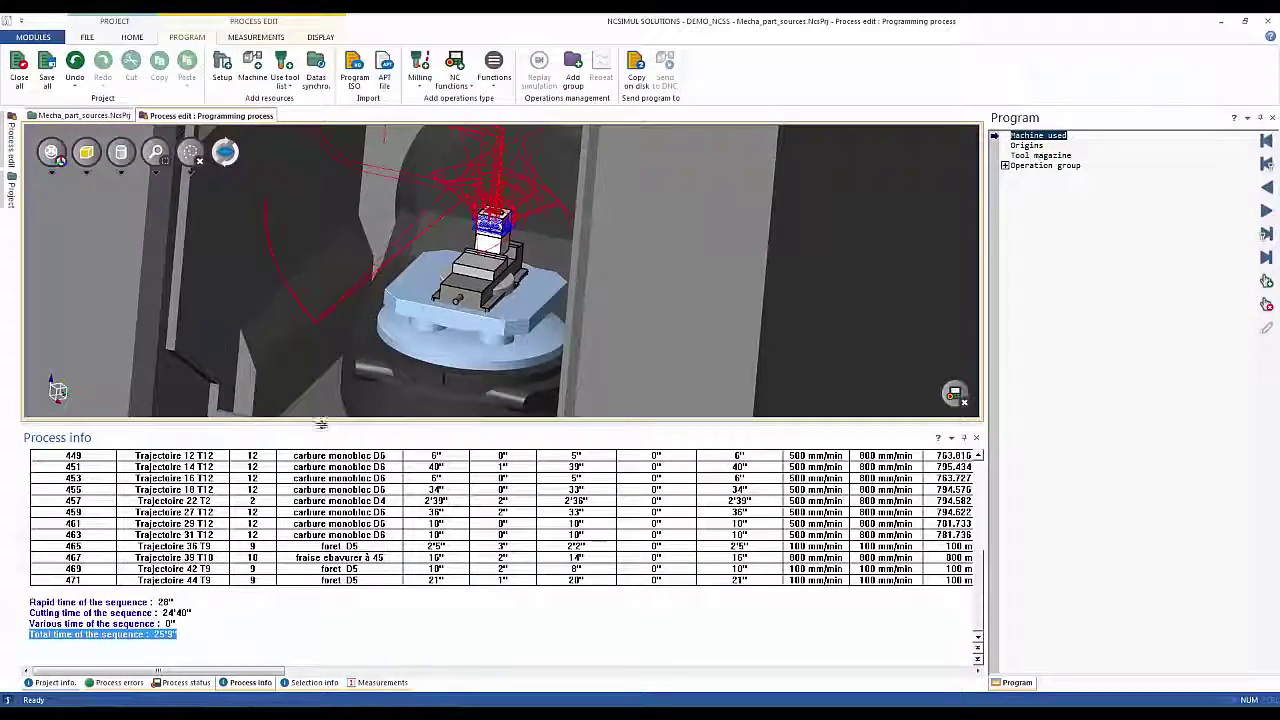
Step: Replay the Mori Seiki programming process in continuous simulation at a display speed of 35 blocks, and exit the simulation
left_click_drag(321, 424, 314, 552)
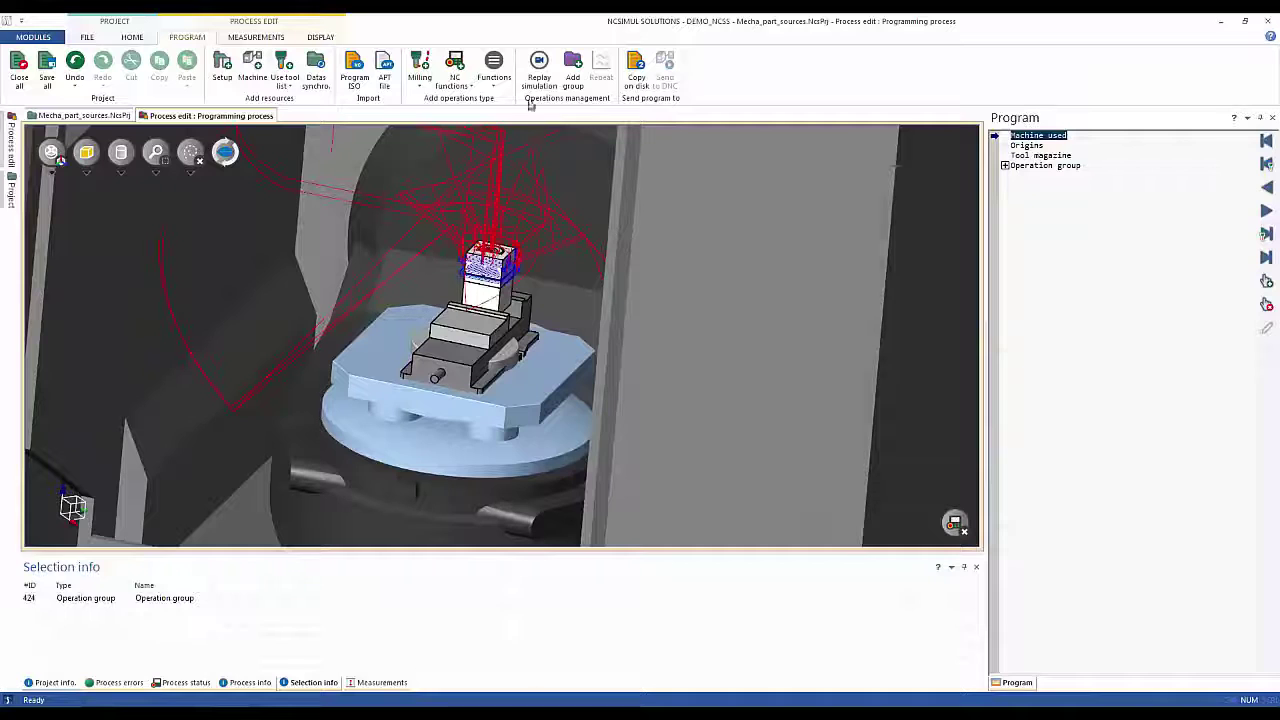
left_click(538, 68)
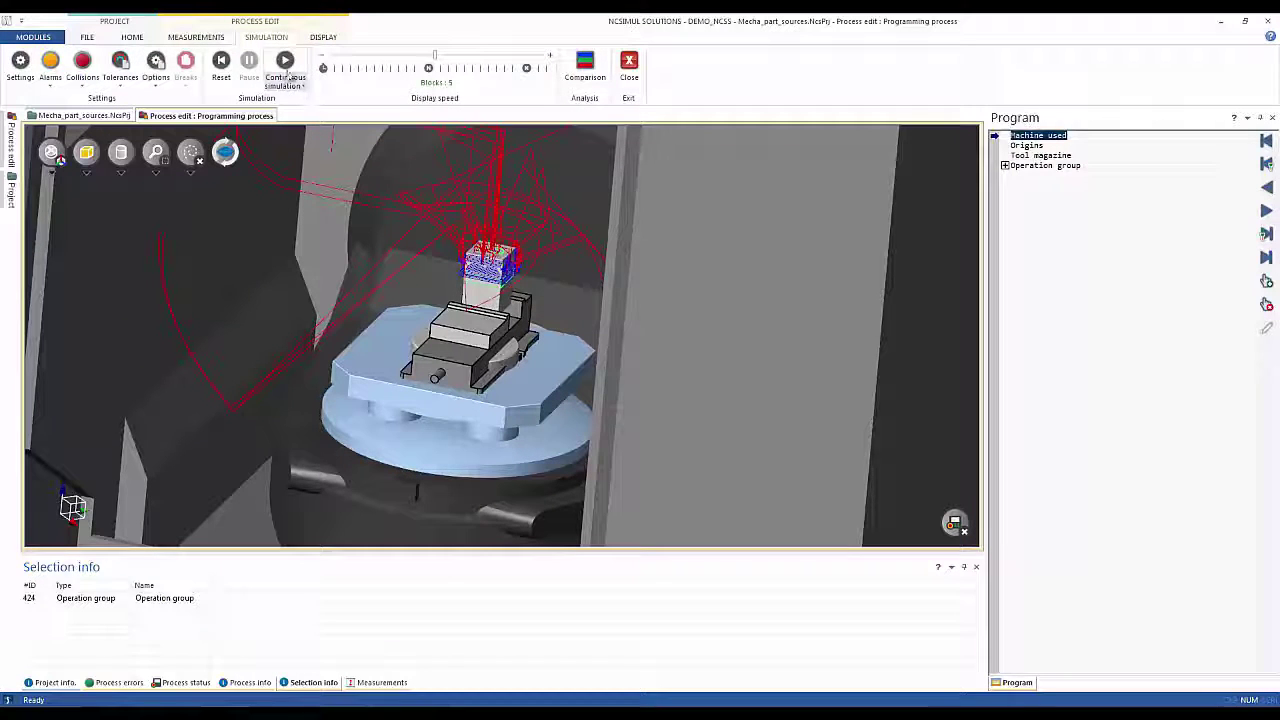
left_click(285, 64)
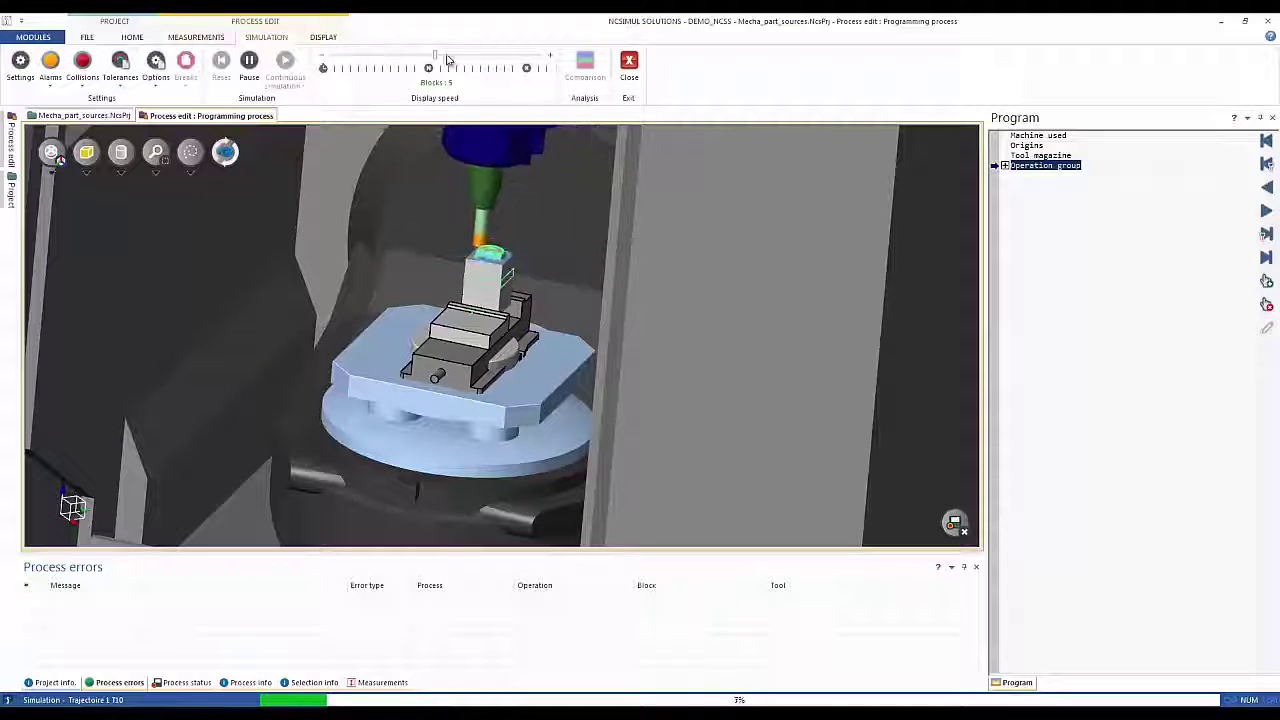
left_click(495, 60)
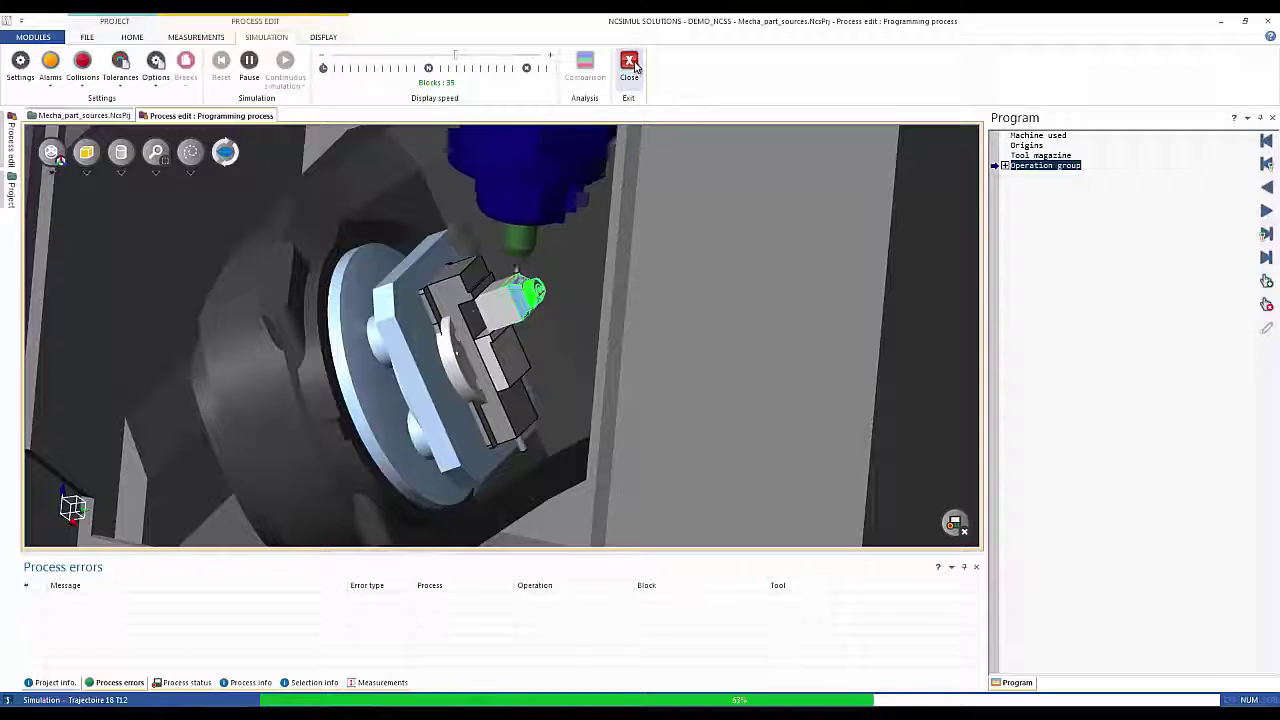
left_click(629, 64)
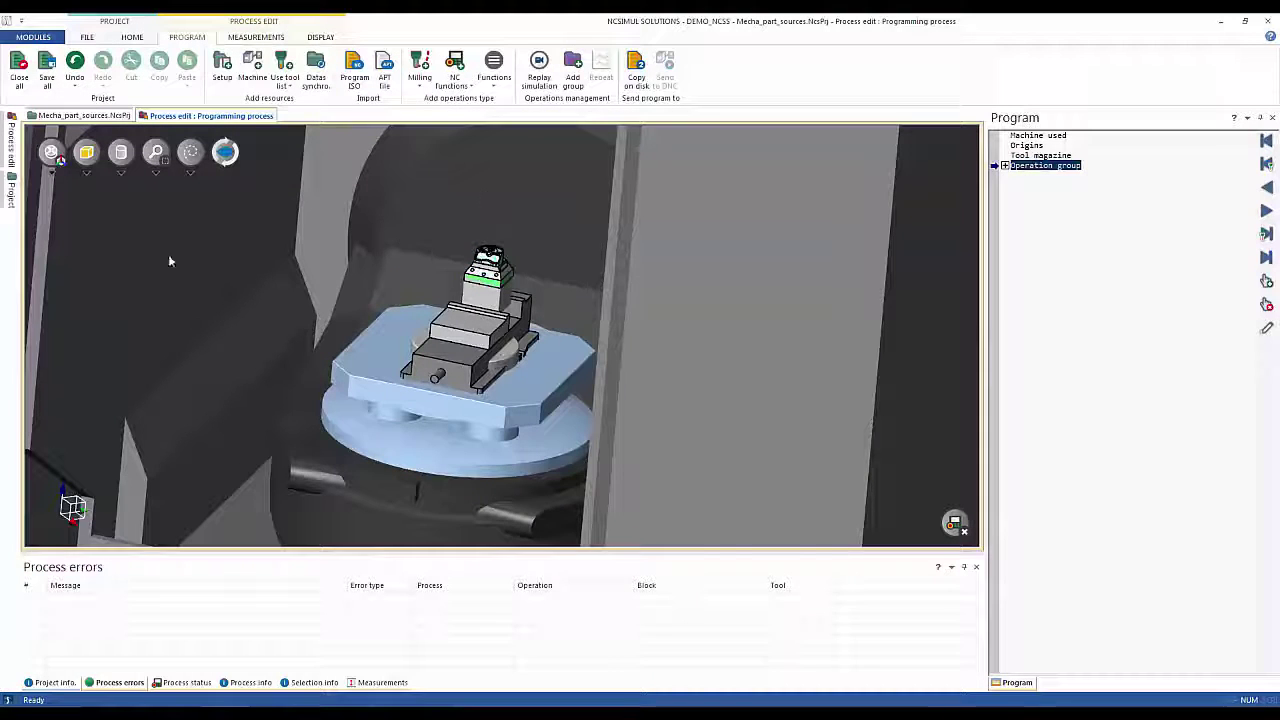
Step: Replace the programming process's machine with 5X_TT_HERMLE_C40
left_click(12, 145)
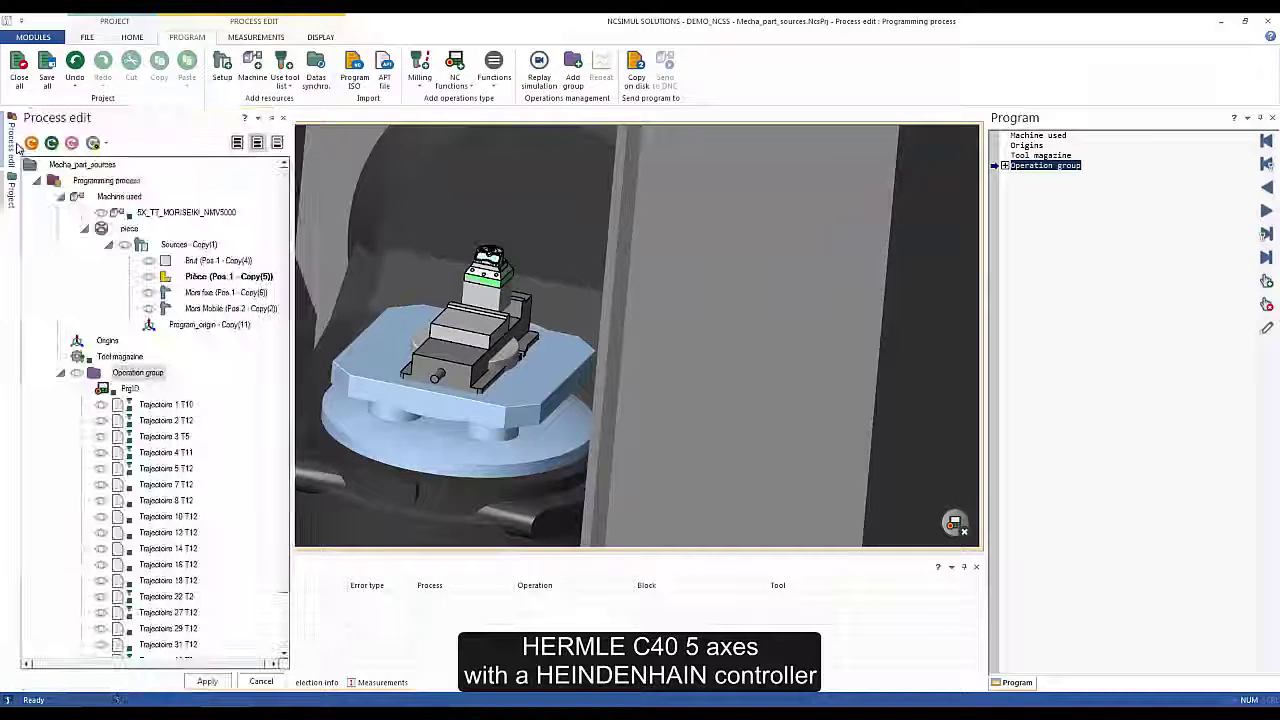
right_click(117, 199)
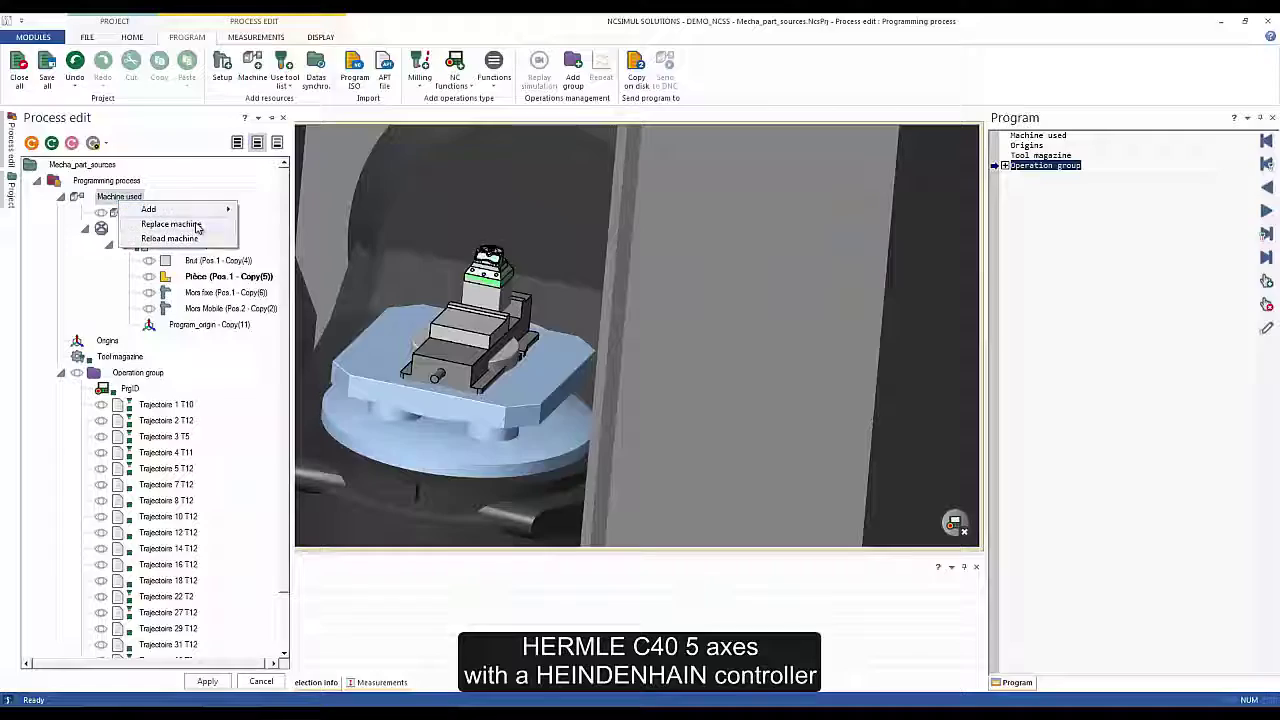
left_click(171, 224)
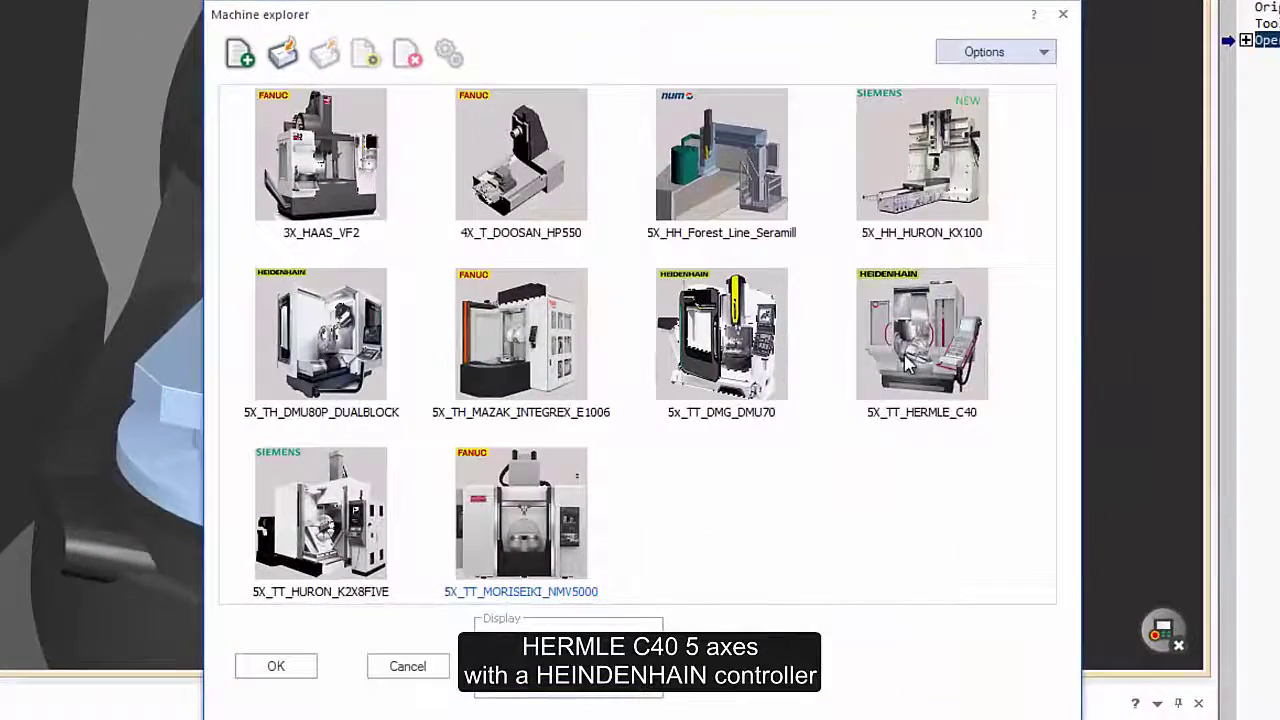
left_click(909, 366)
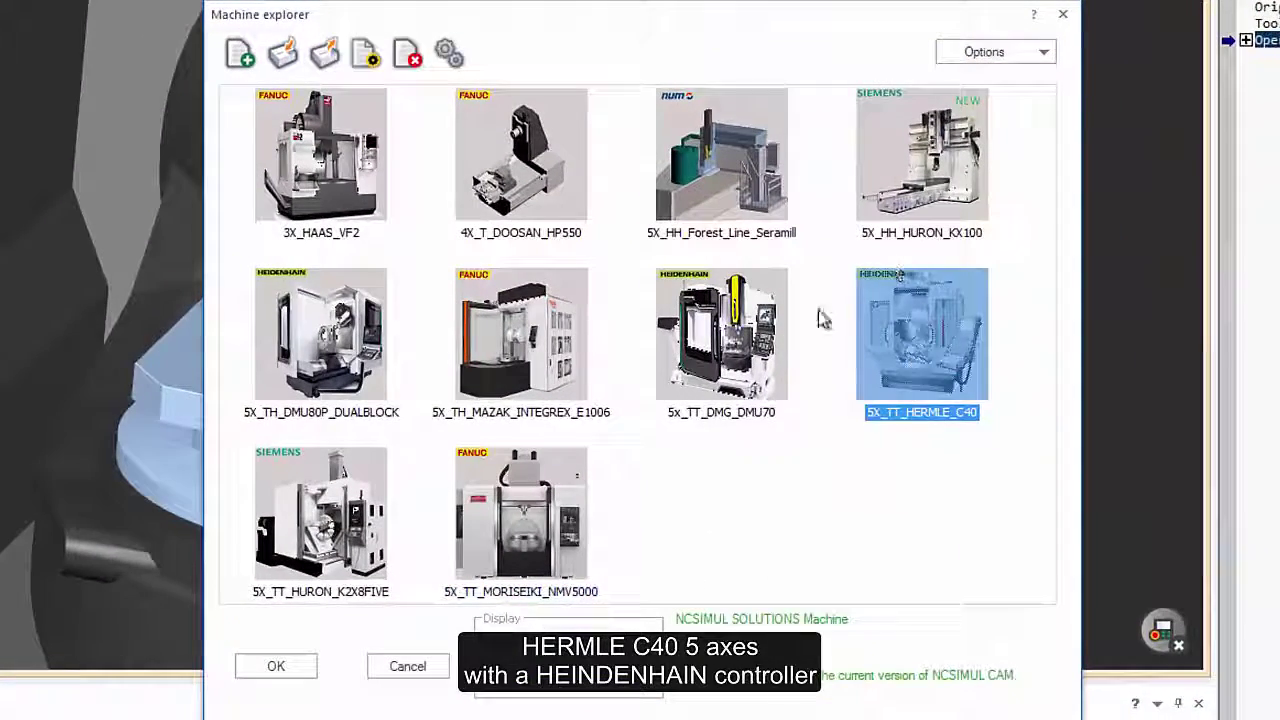
left_click(276, 668)
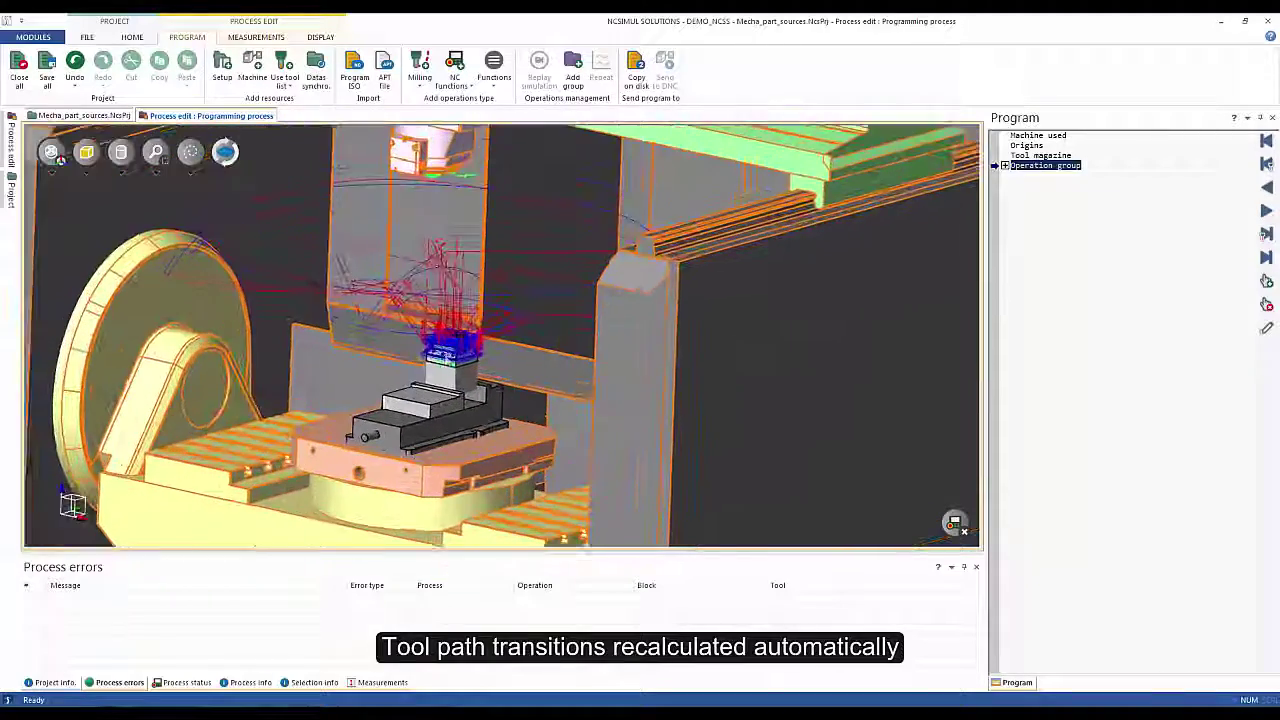
Step: Expand the operation group and Trajectoire 22 T2 to examine the NC blocks generated for the Hermle machine
left_click(1005, 166)
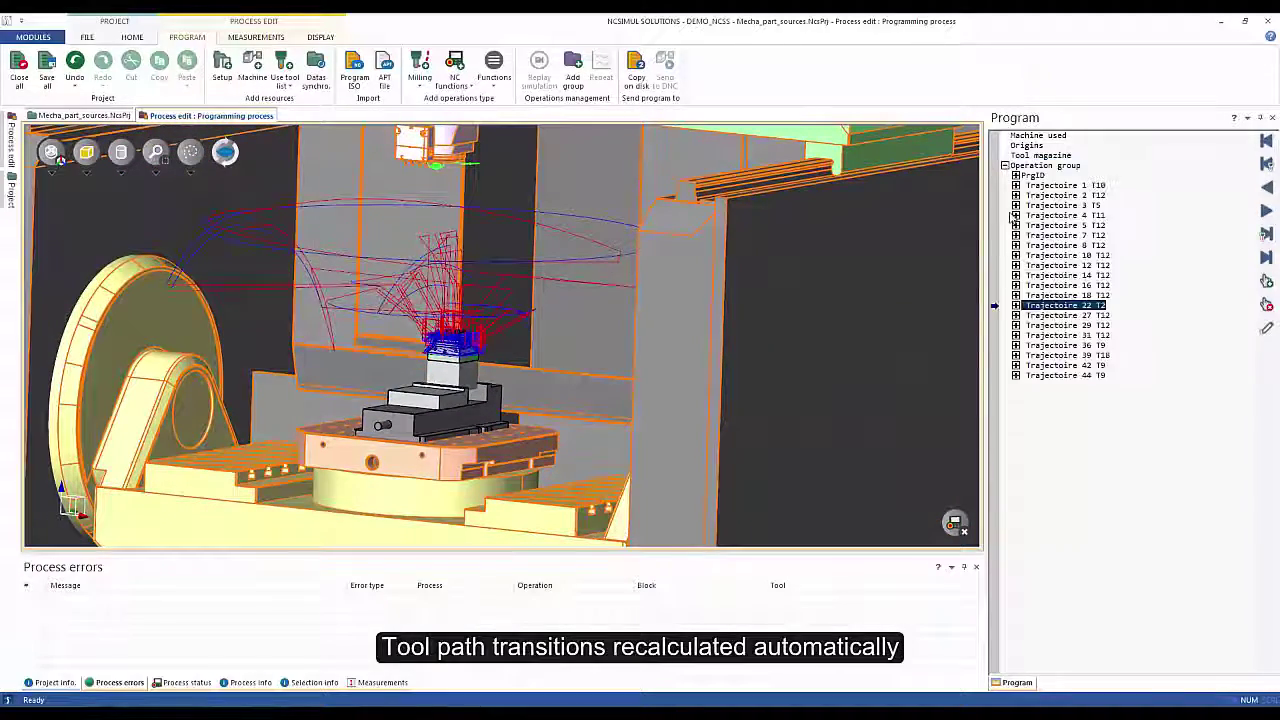
left_click(1016, 305)
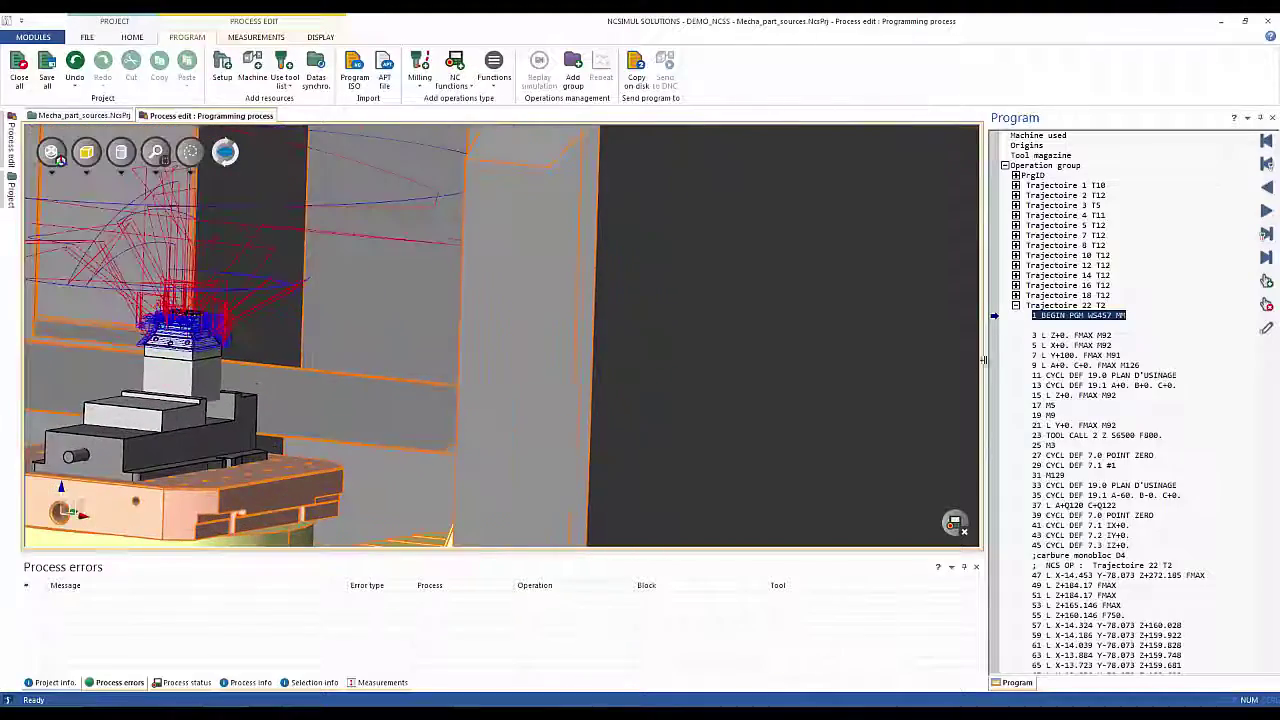
scroll(1040, 398, "down", 4)
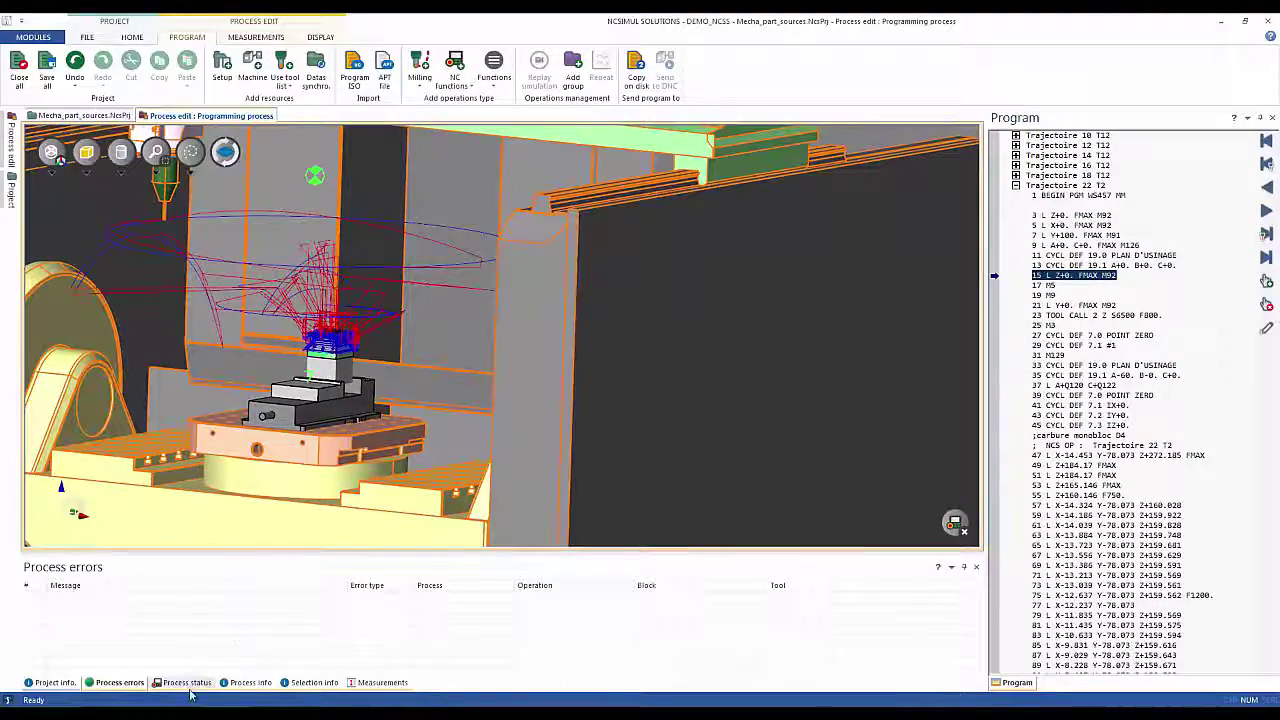
Step: Review the Hermle process information for each tool sequence and highlight the total time of the sequence
left_click(236, 684)
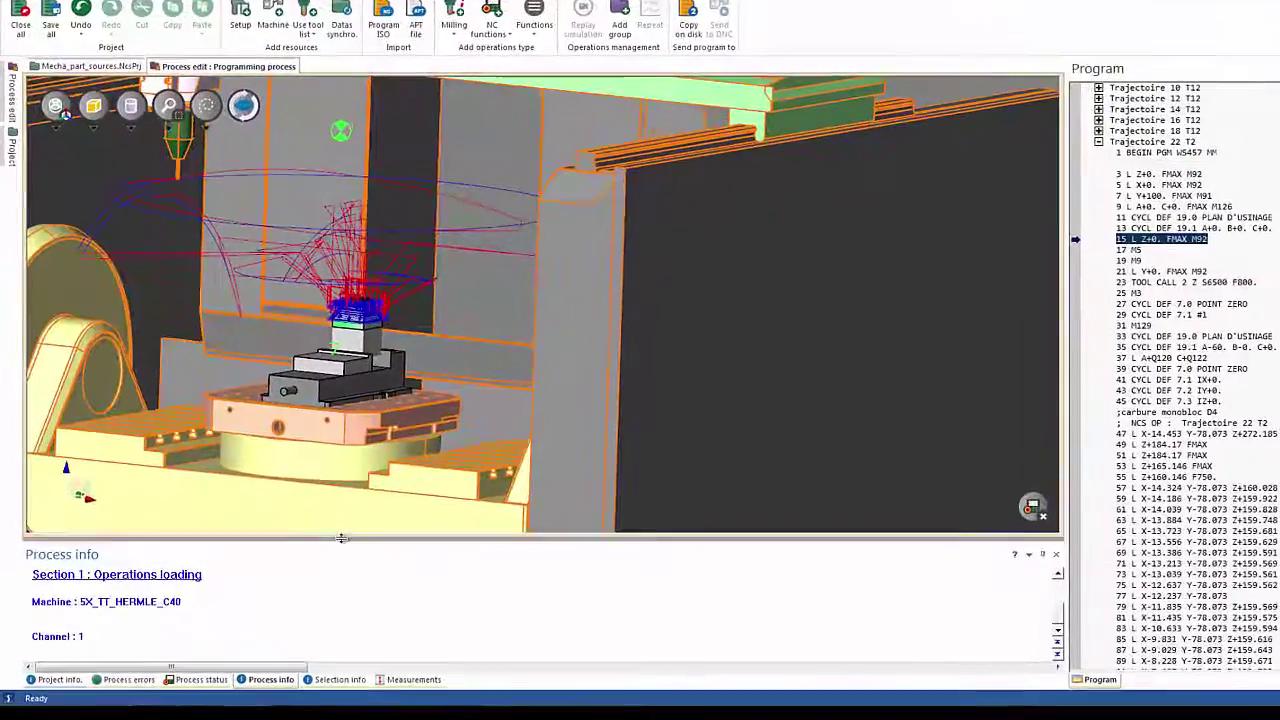
left_click_drag(314, 552, 300, 309)
scroll(258, 480, "down", 1)
scroll(333, 432, "down", 2)
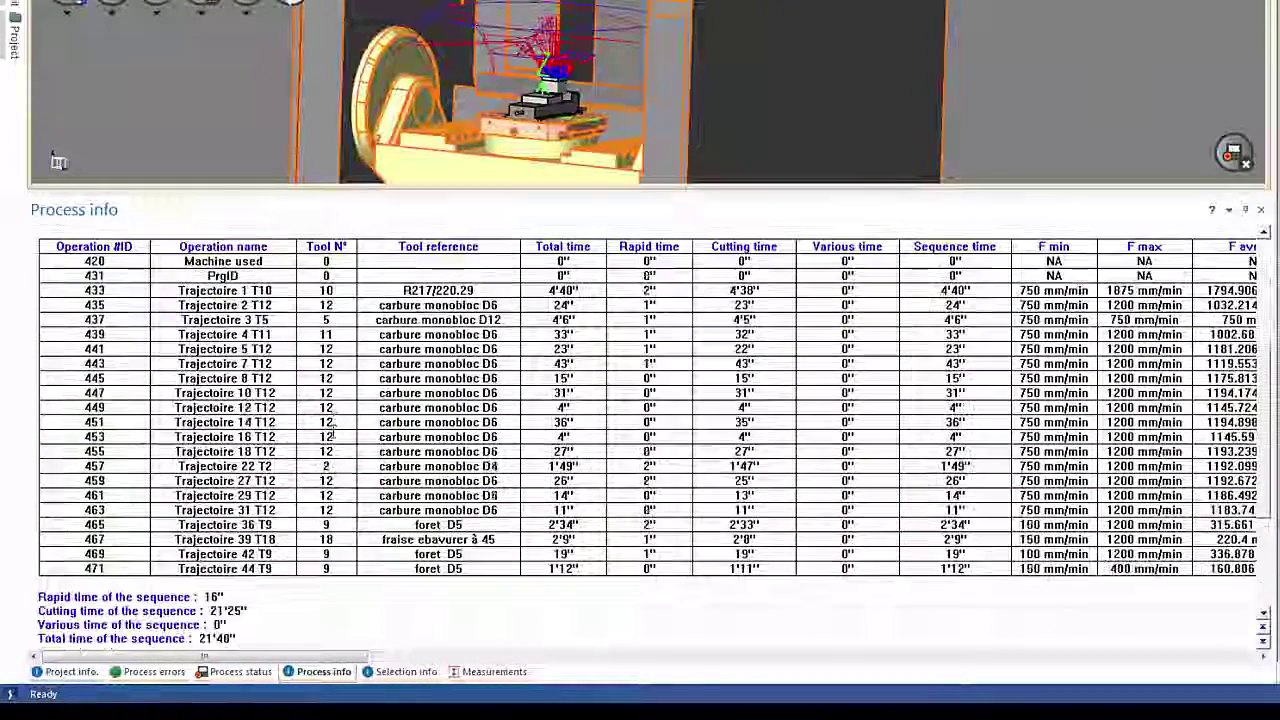
left_click_drag(250, 637, 44, 645)
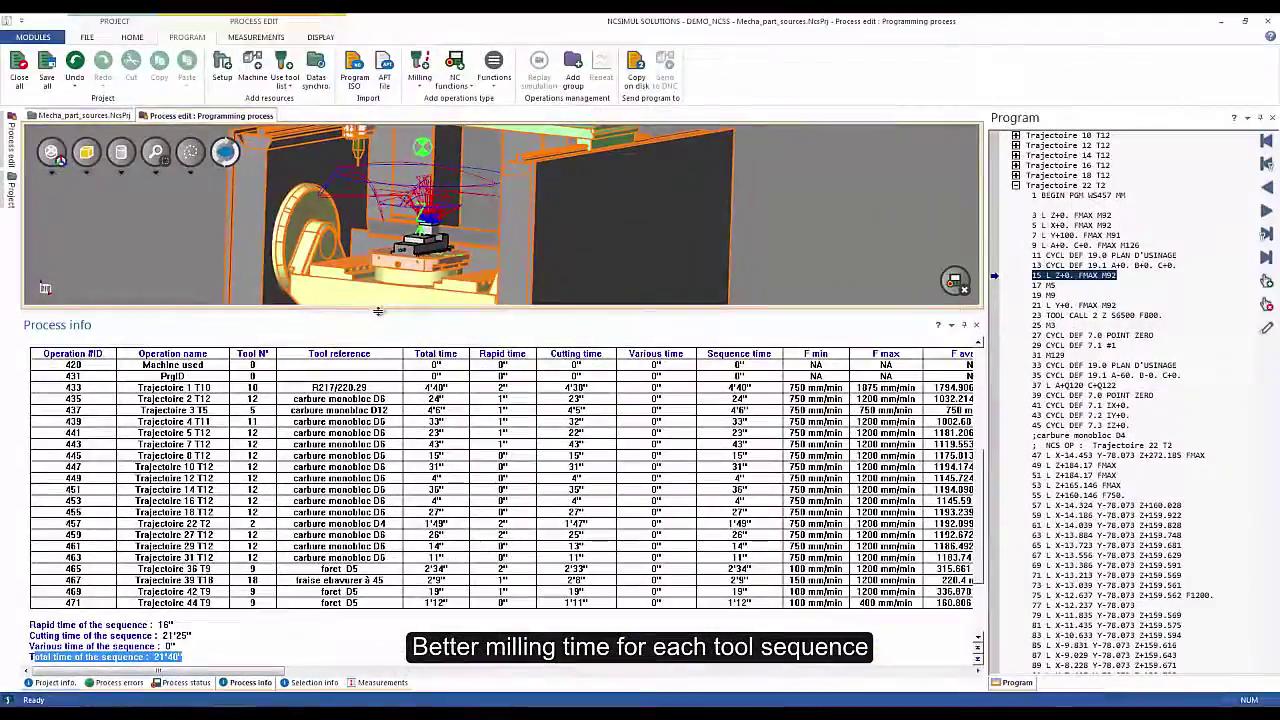
Step: Replay the Hermle process in continuous simulation and inspect the machining around the part
left_click_drag(378, 311, 374, 672)
scroll(238, 250, "down", 4)
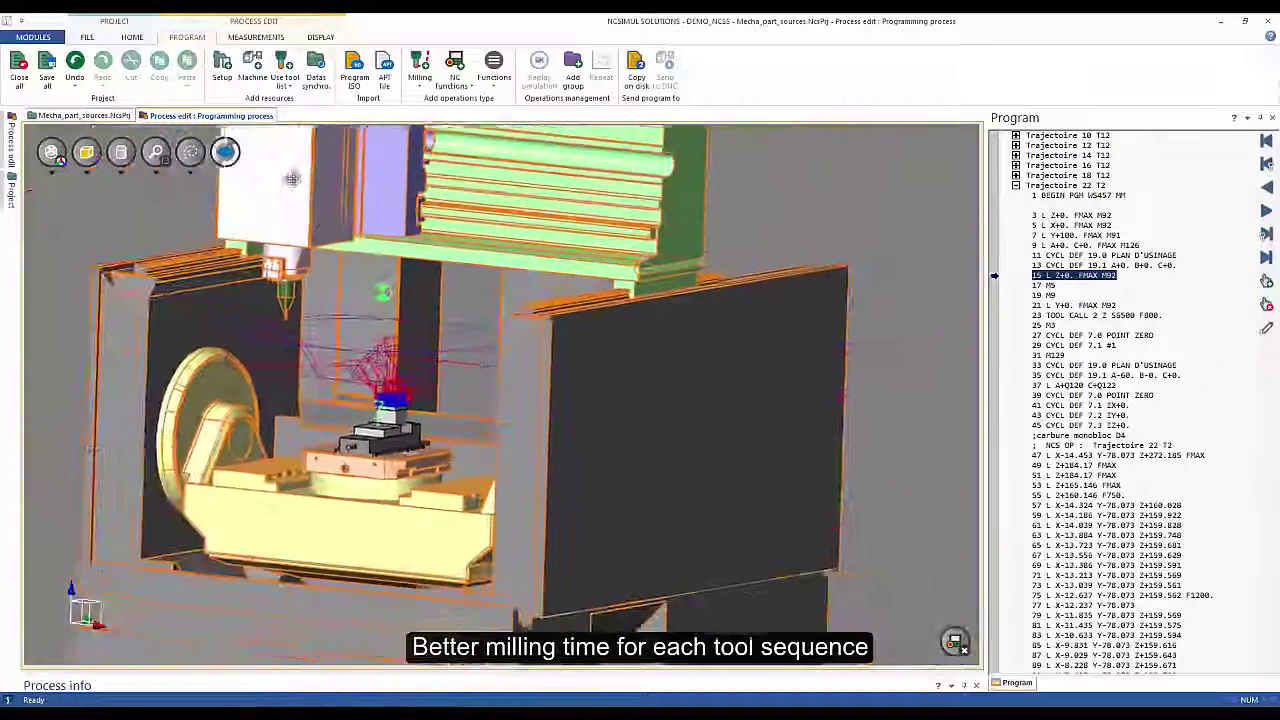
left_click(291, 177)
left_click(537, 72)
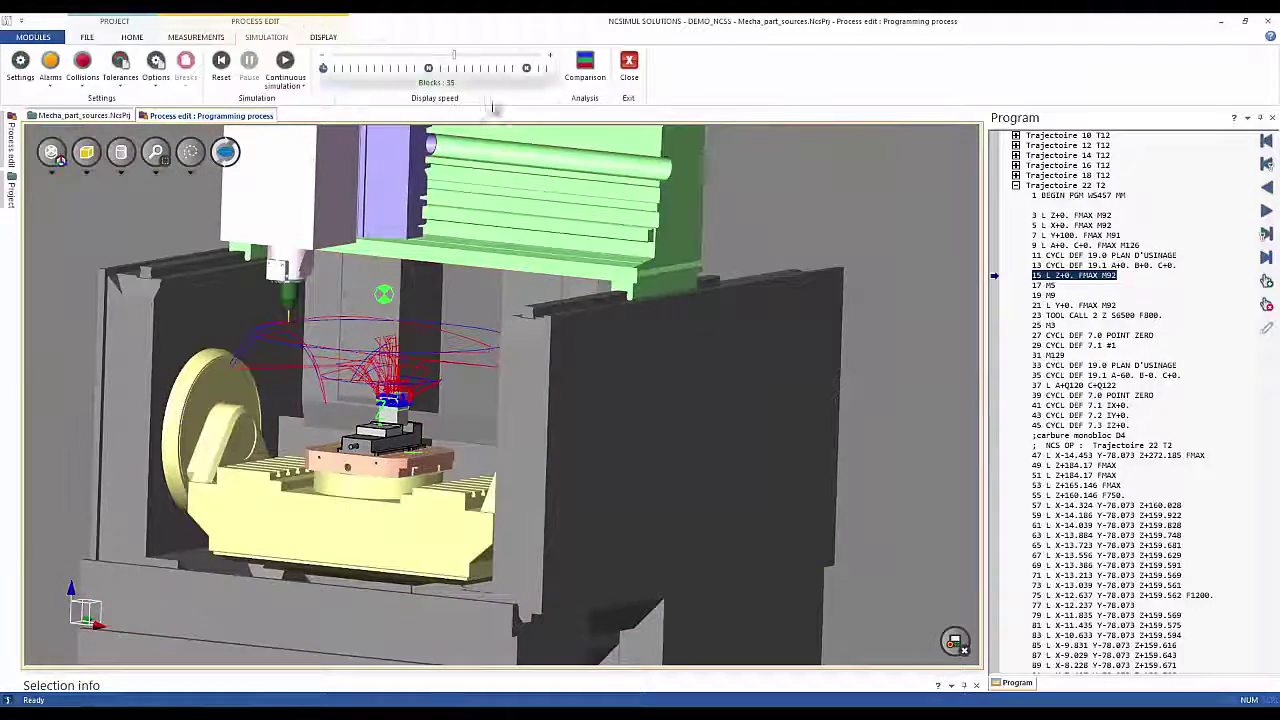
left_click(285, 62)
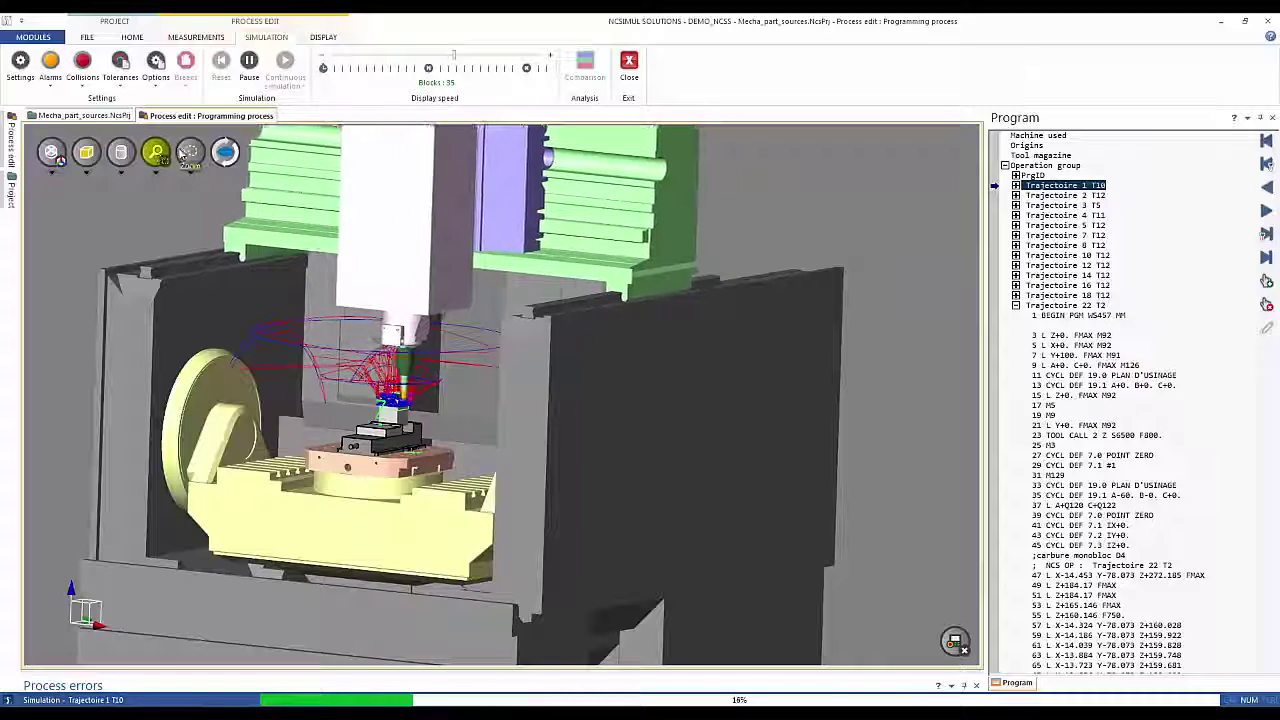
scroll(490, 460, "up", 3)
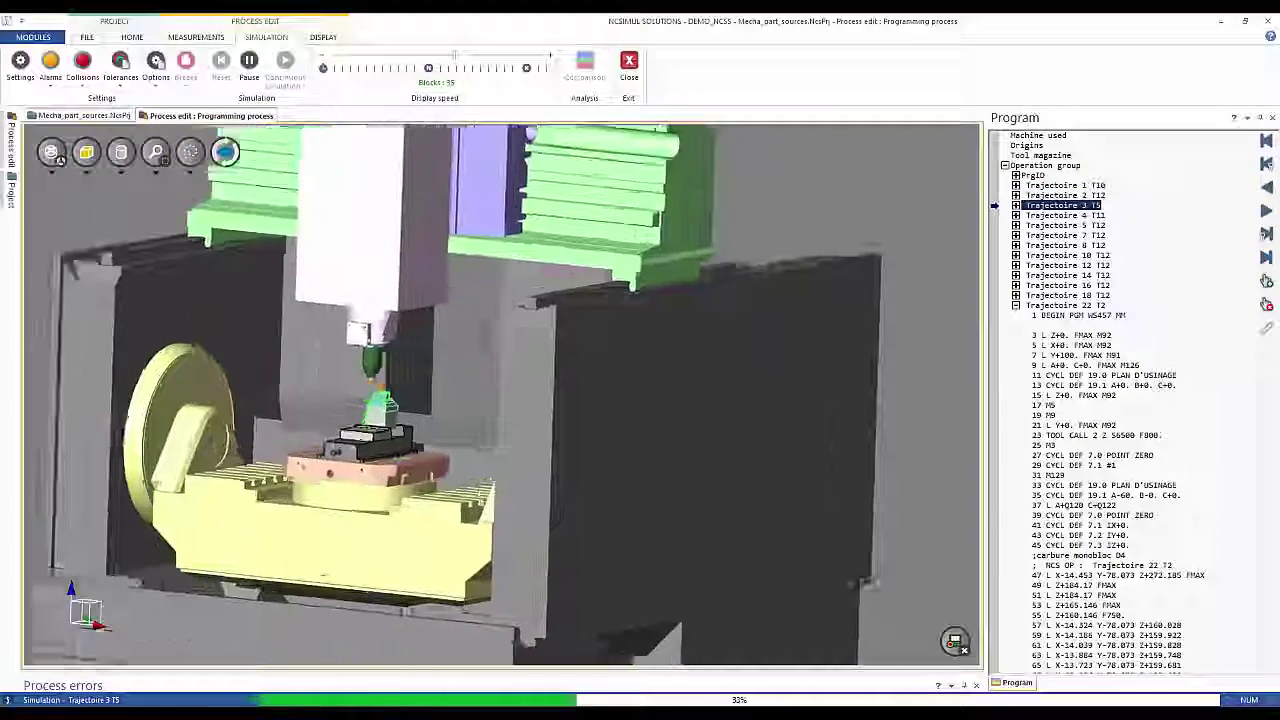
middle_click_drag(340, 465, 538, 495)
left_click_drag(537, 495, 430, 548)
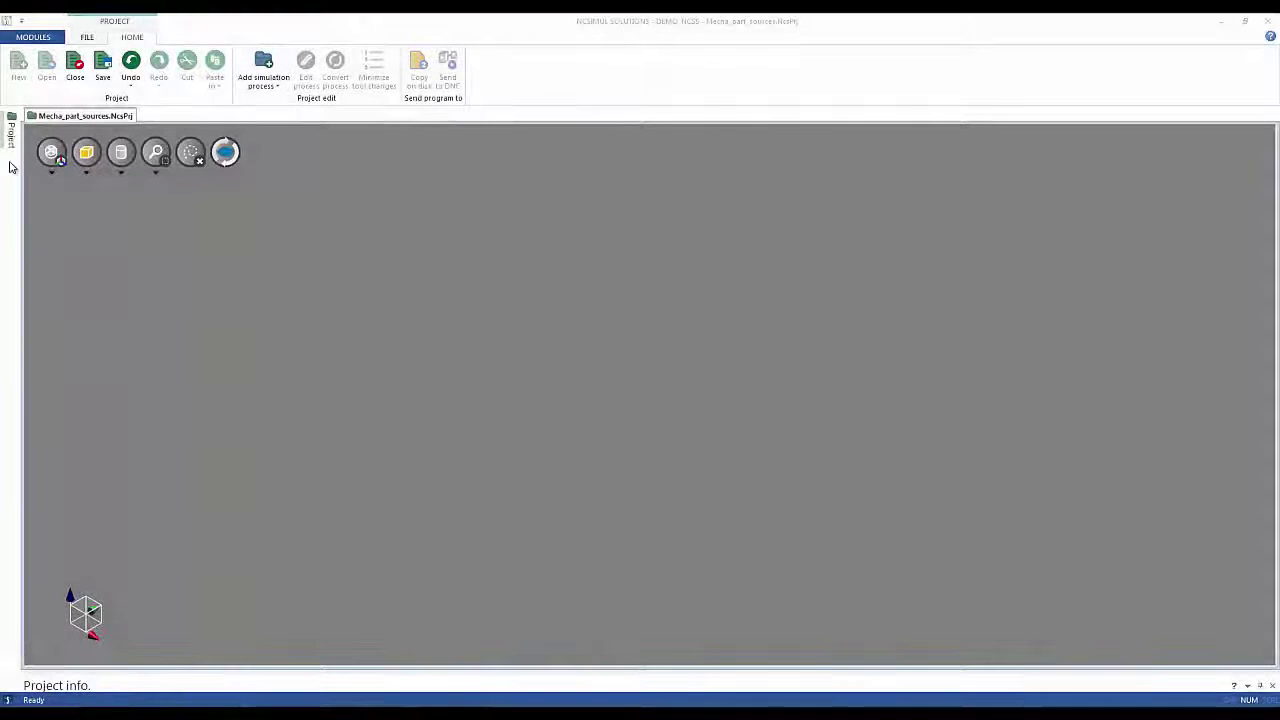
Step: Convert the Huron_k2x8 simulation process of the Mecha_part_sources project and confirm building a new process from it
left_click(8, 136)
left_click(95, 330)
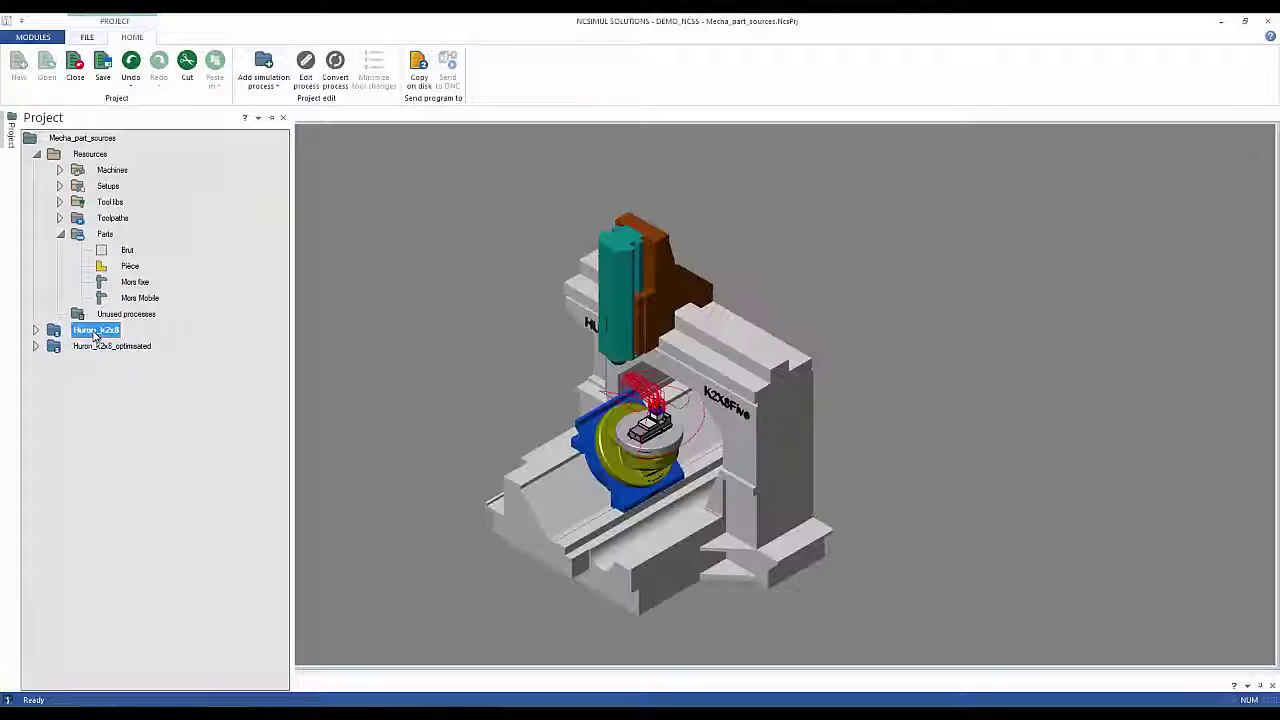
left_click(335, 65)
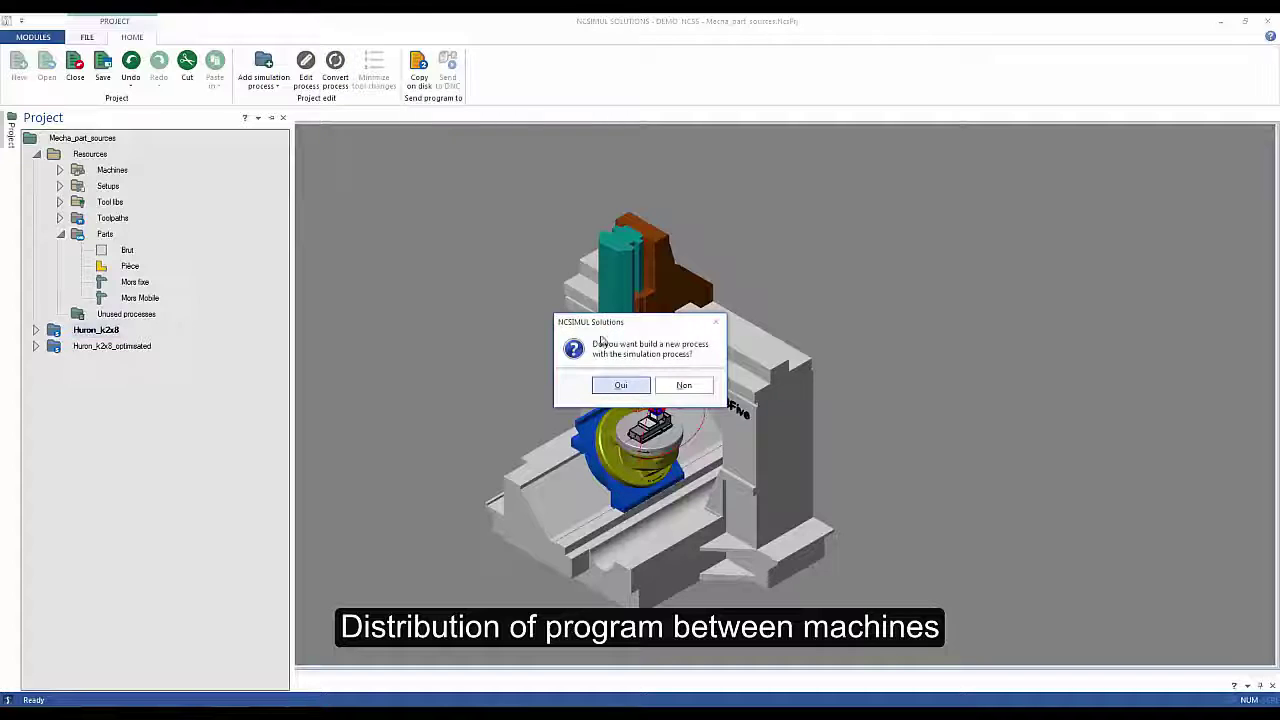
left_click(620, 386)
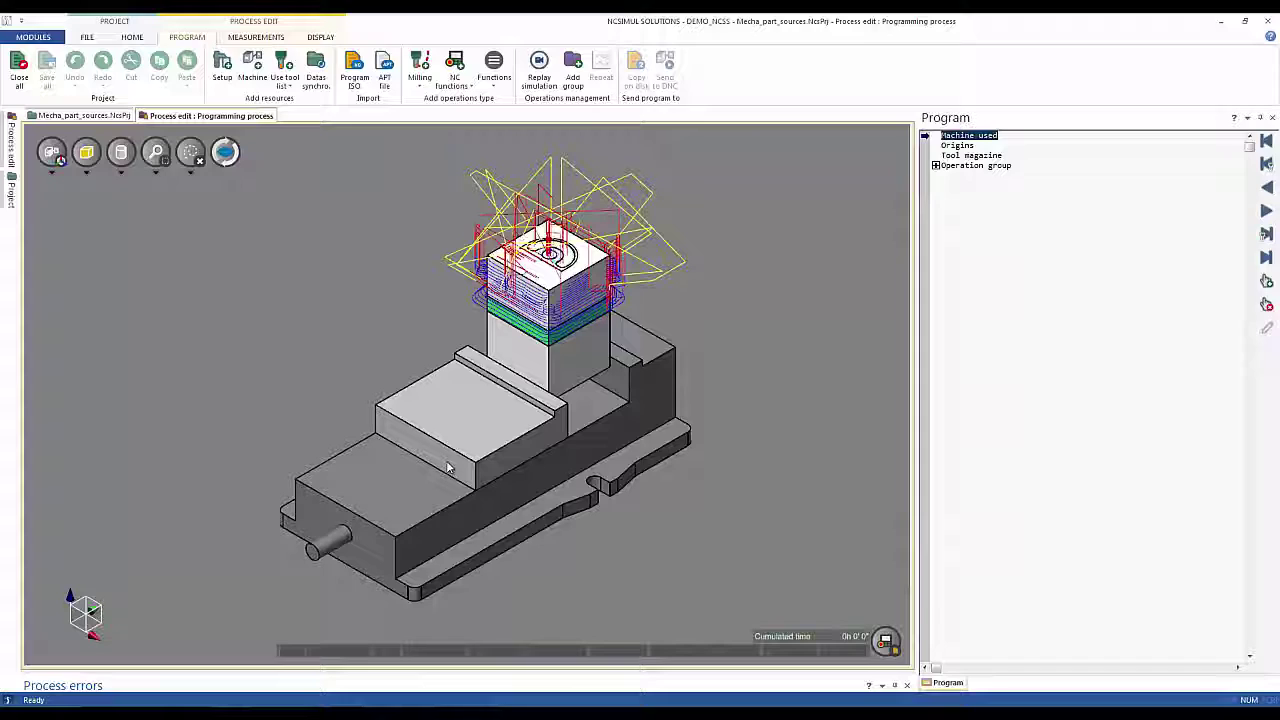
Step: Assign the 3X_HAAS_VF2 machine to the programming process and display the machine around the part and tool paths
left_click(262, 76)
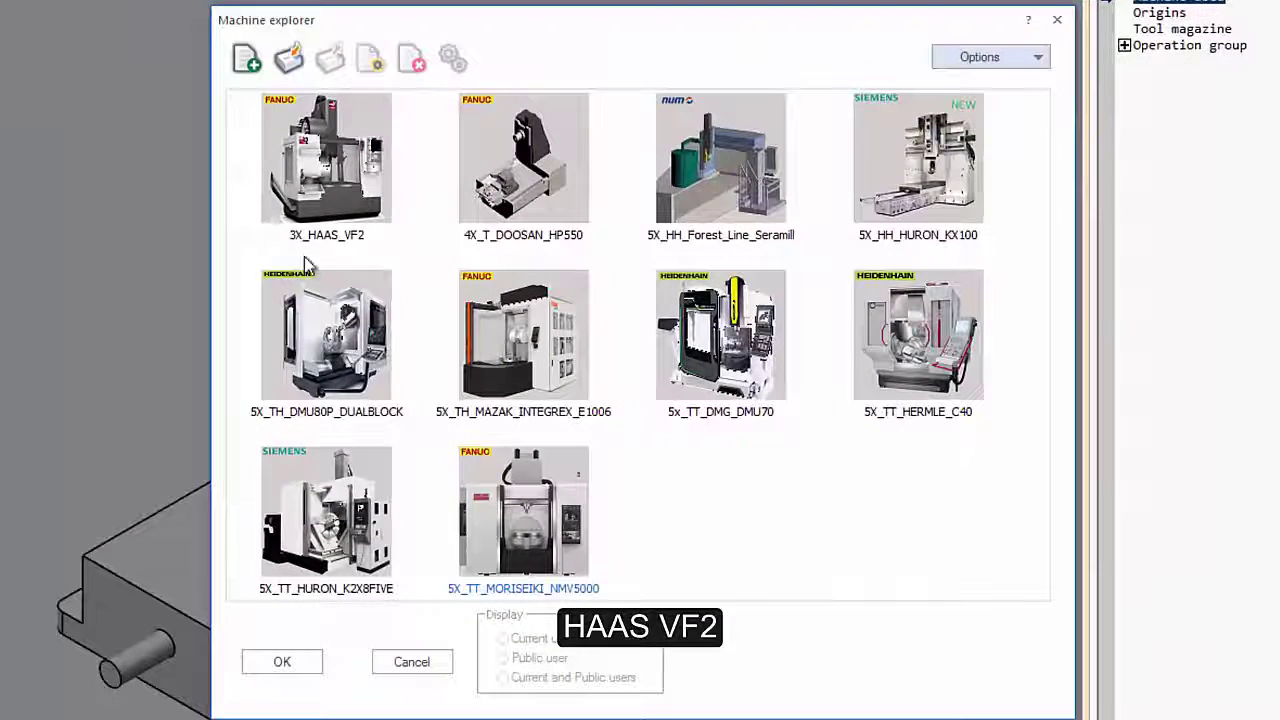
left_click(306, 192)
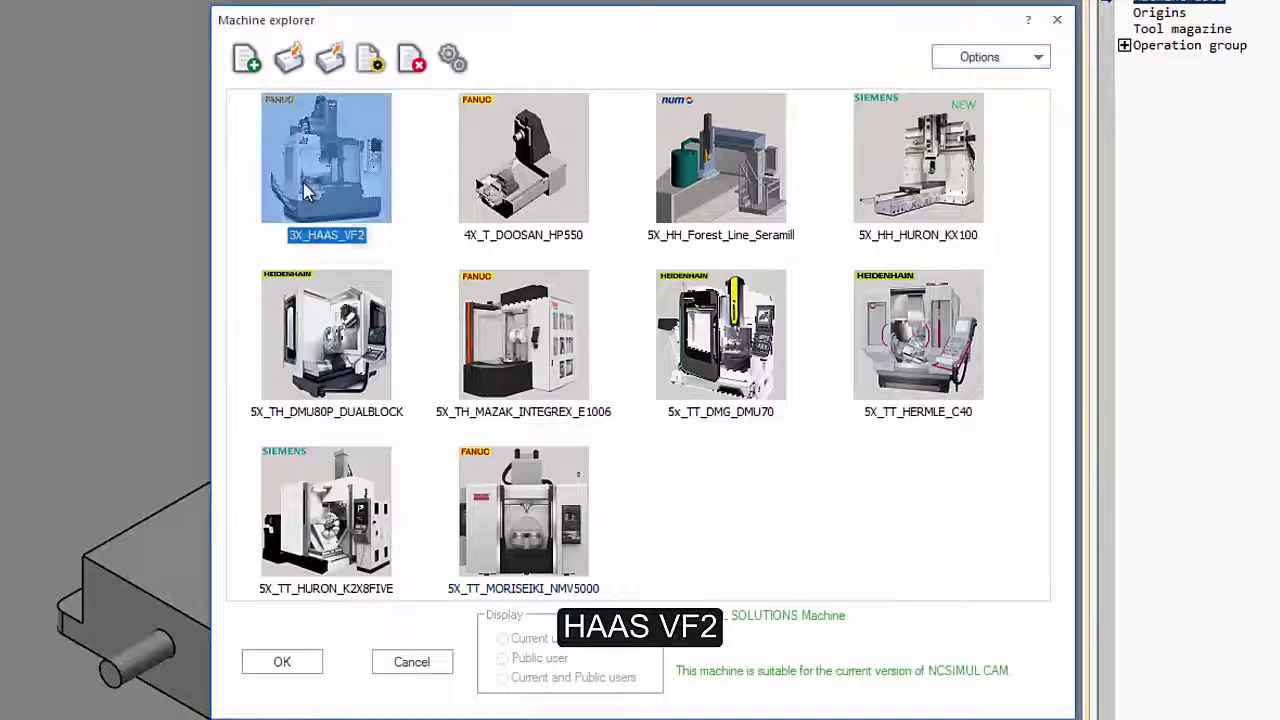
left_click(282, 662)
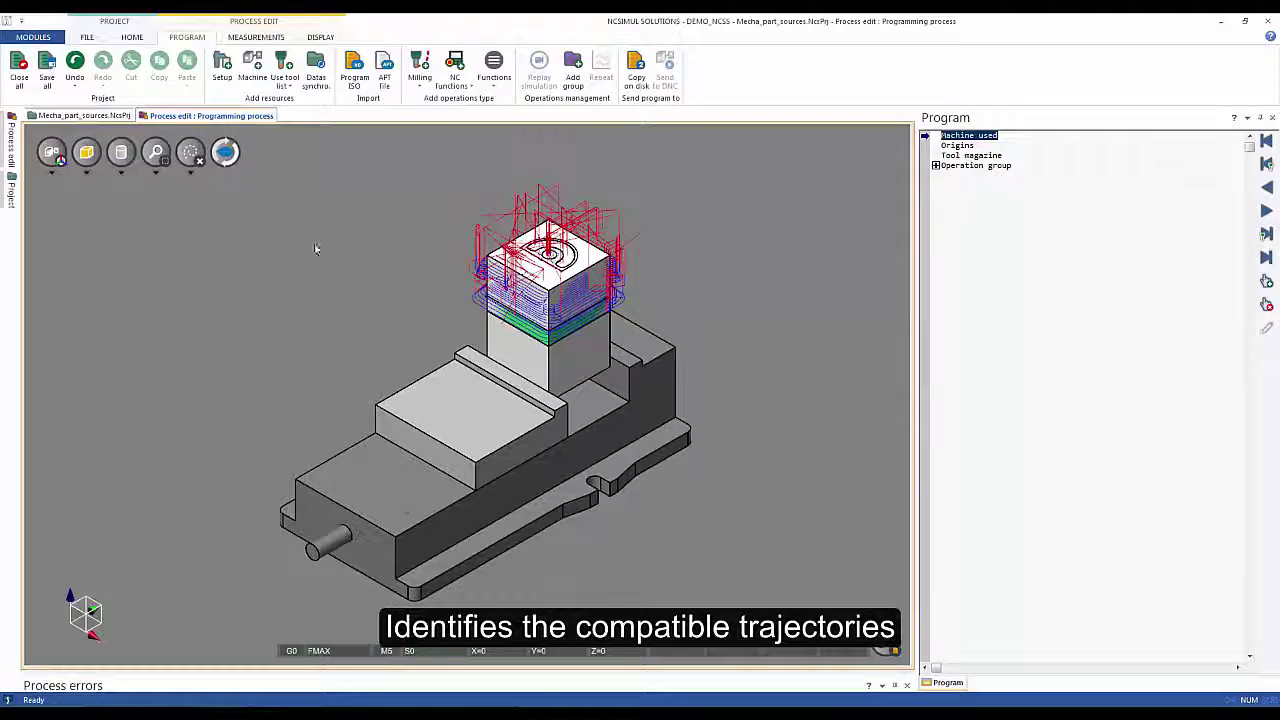
left_click(52, 152)
middle_click_drag(505, 489, 600, 470)
scroll(410, 437, "up", 6)
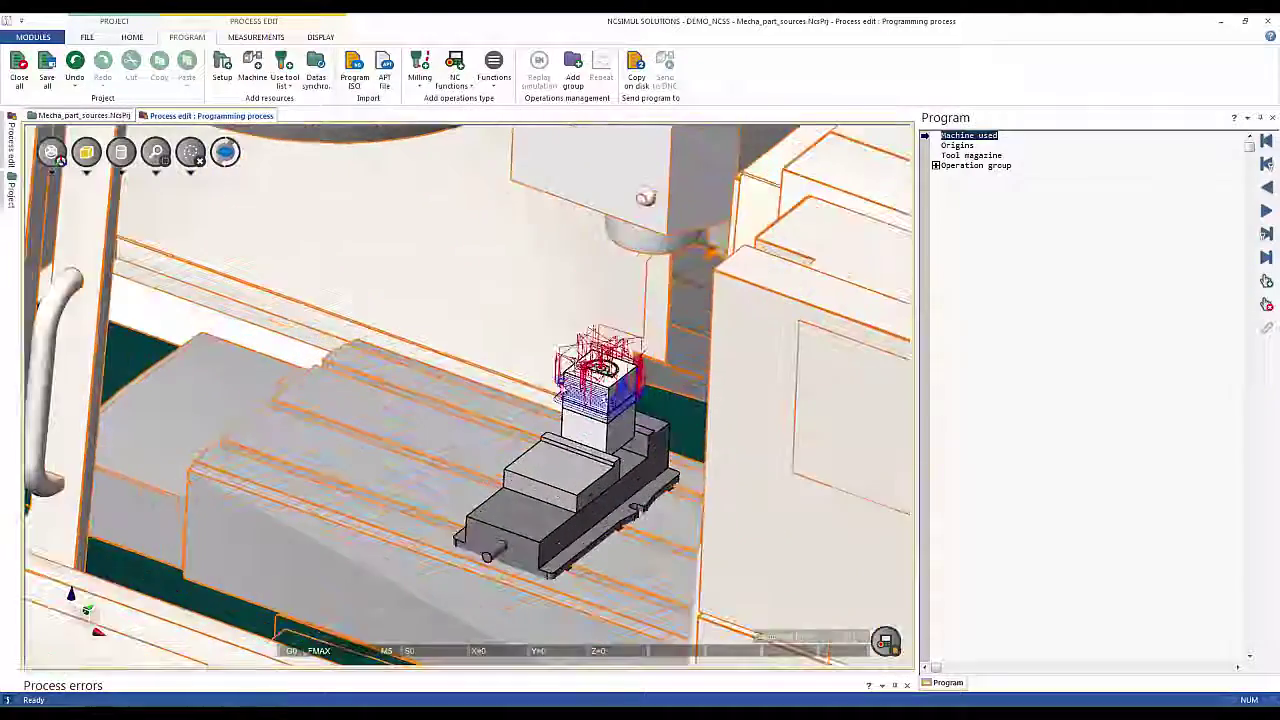
Step: Remove the incompatible operations from Trajectoire 7 T12 through Trajectoire 42 T9 from the operation group
left_click(12, 204)
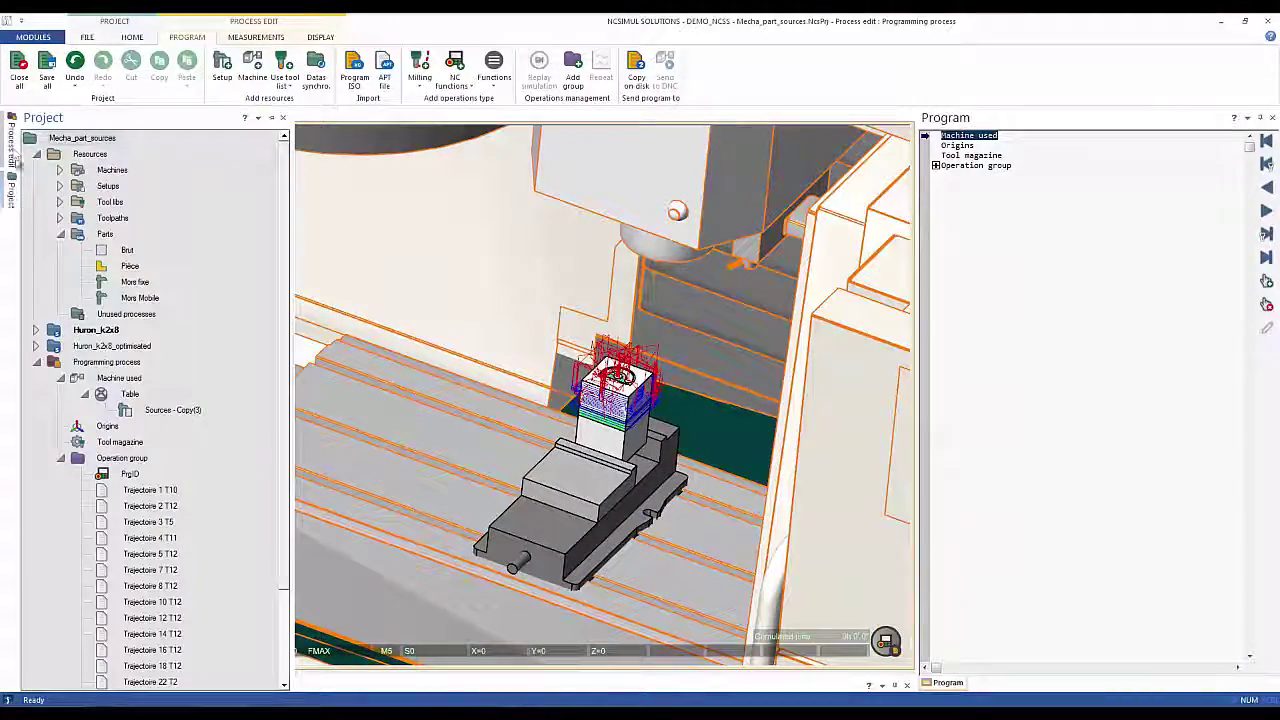
left_click(11, 148)
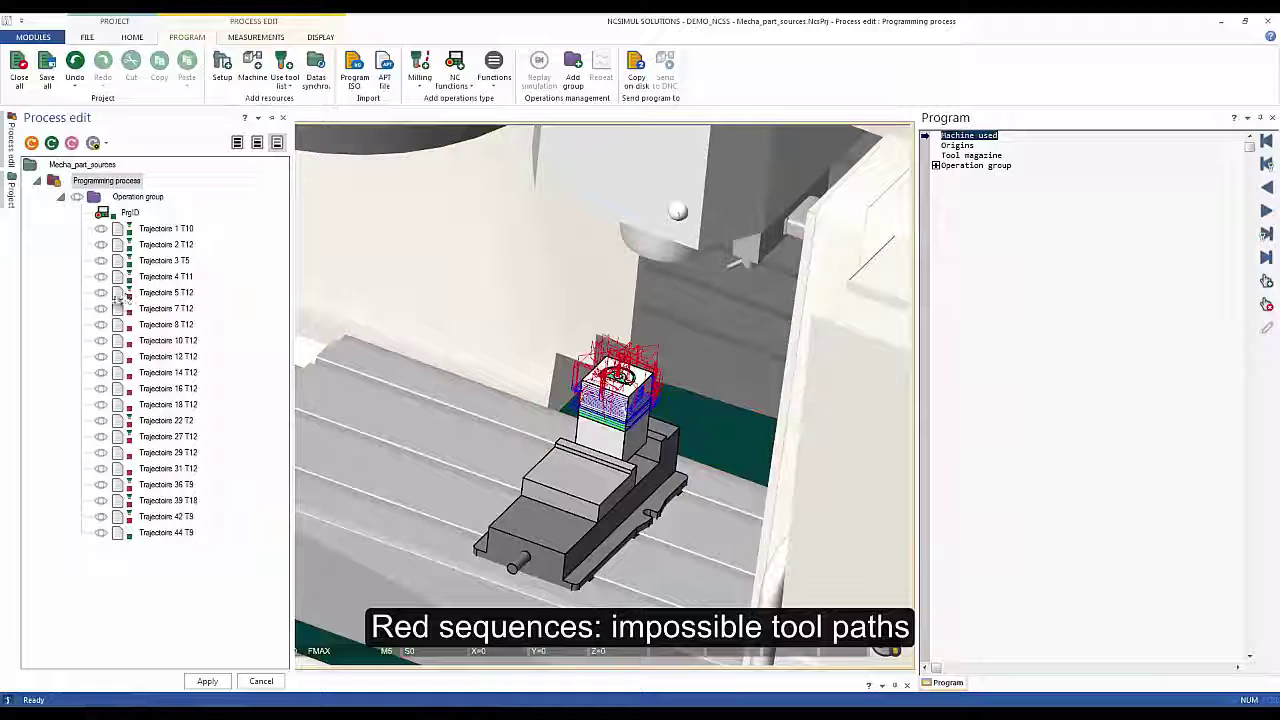
left_click(152, 514)
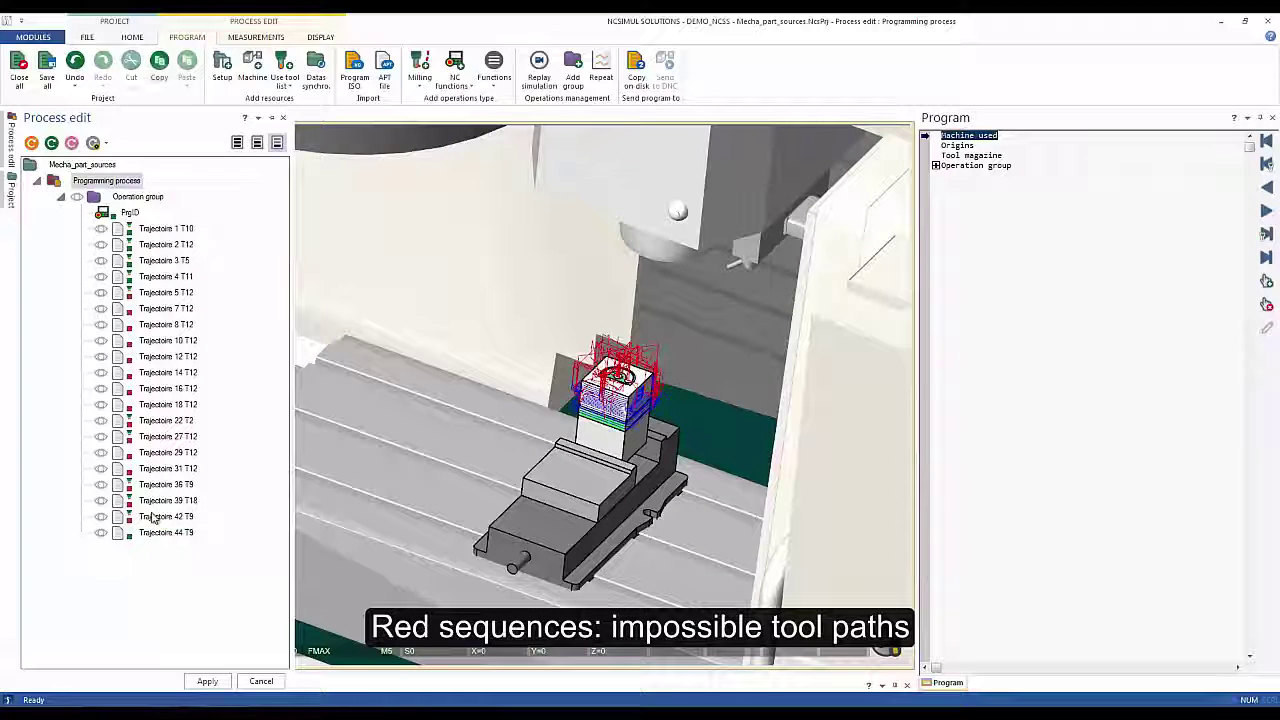
left_click(160, 306, "shift")
right_click(182, 306)
left_click(200, 340)
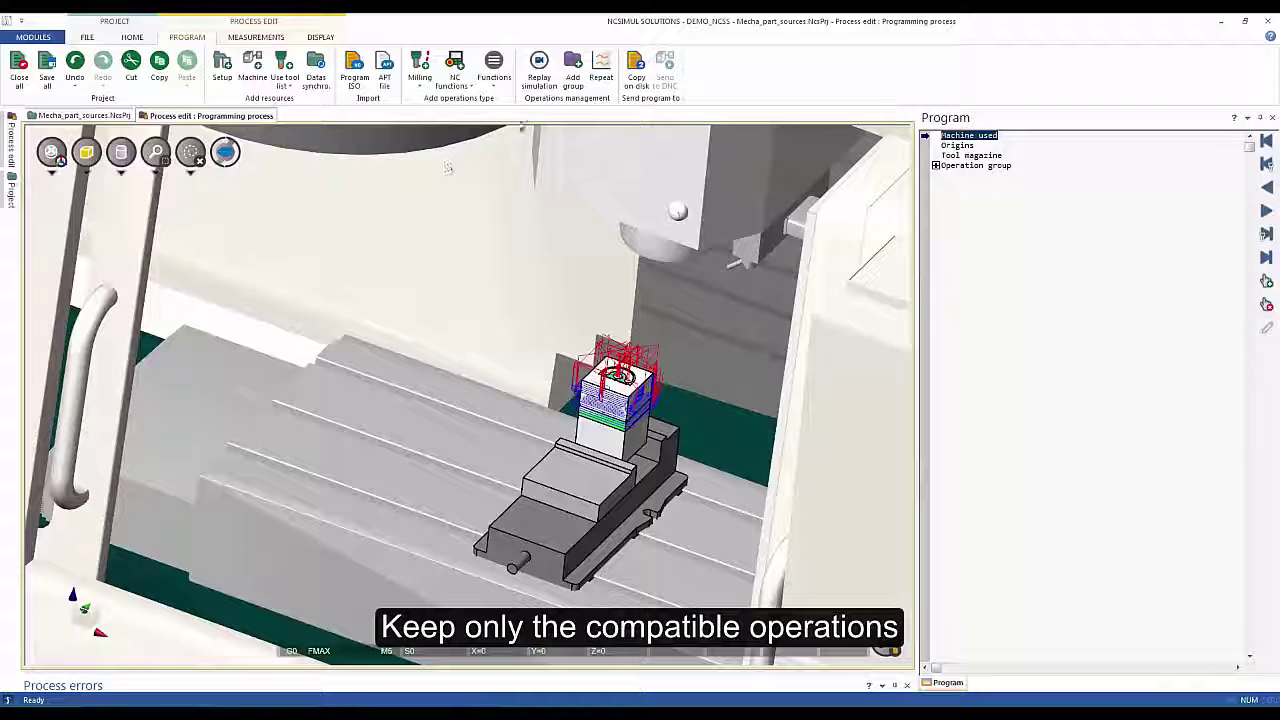
Step: Replay the remaining Haas VF2 operations in continuous simulation at real-time display speed and inspect the machining inside the machine
mouse_move(12, 160)
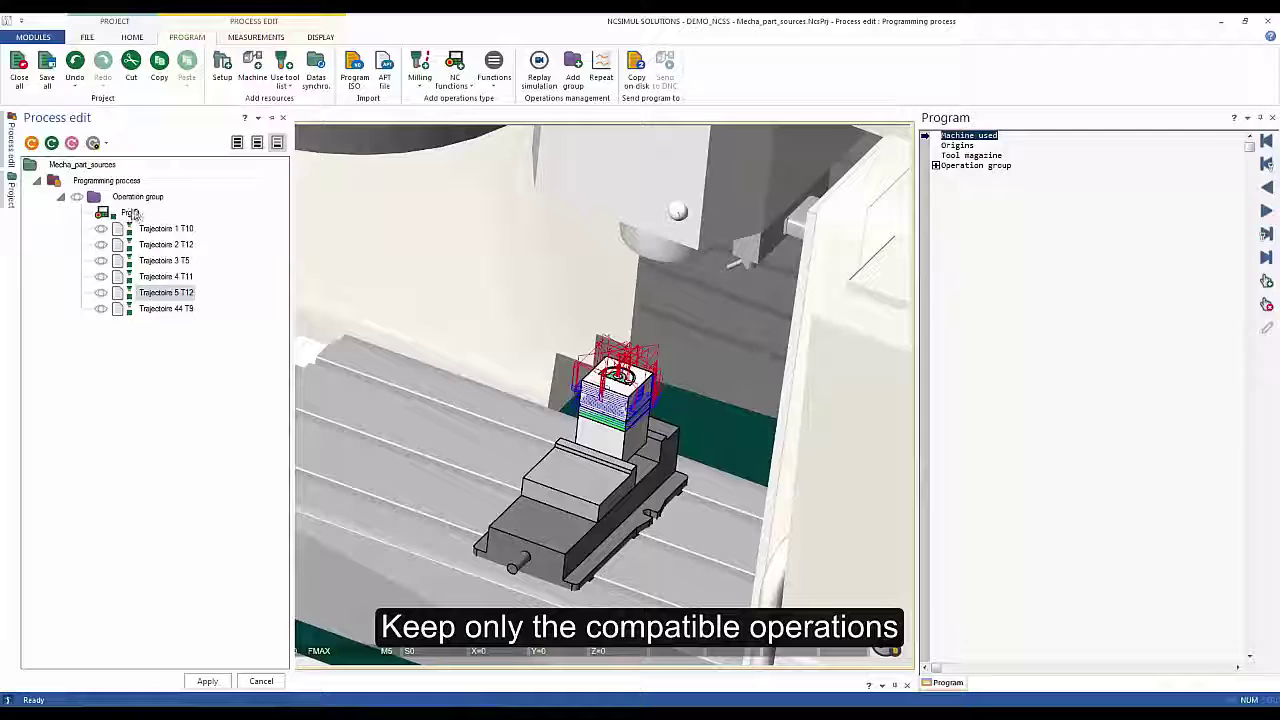
left_click(539, 68)
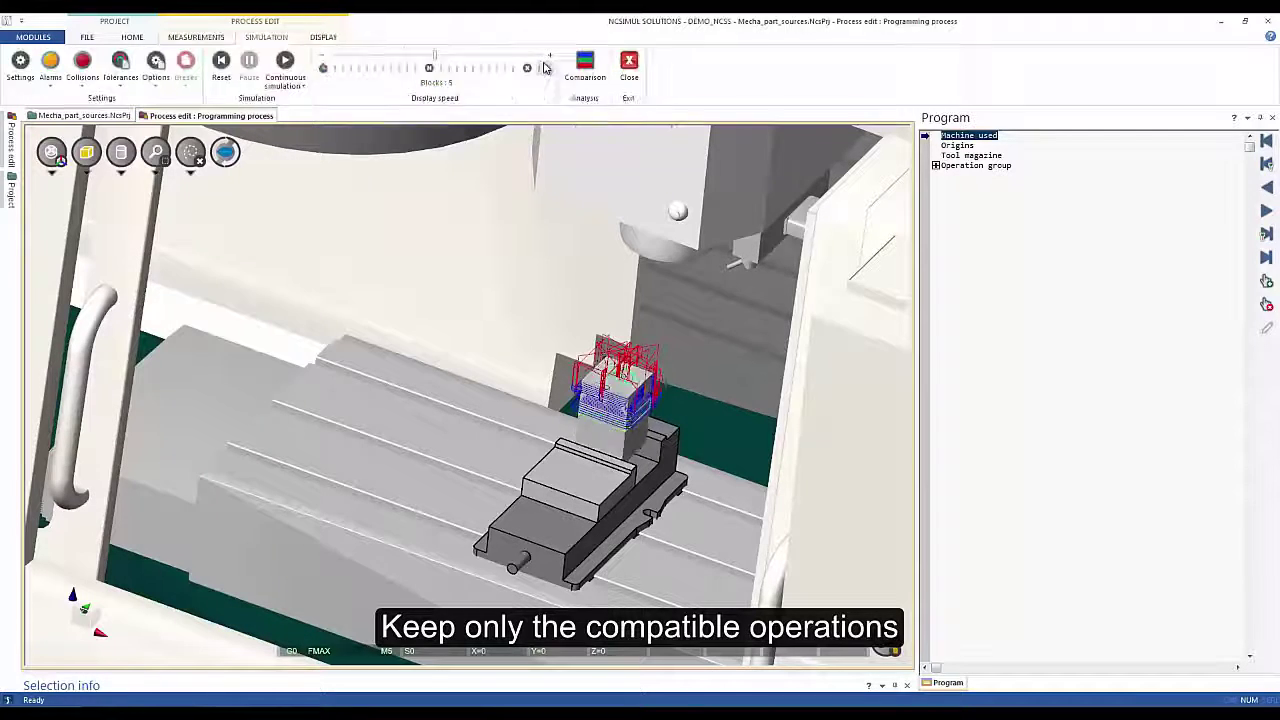
left_click(285, 64)
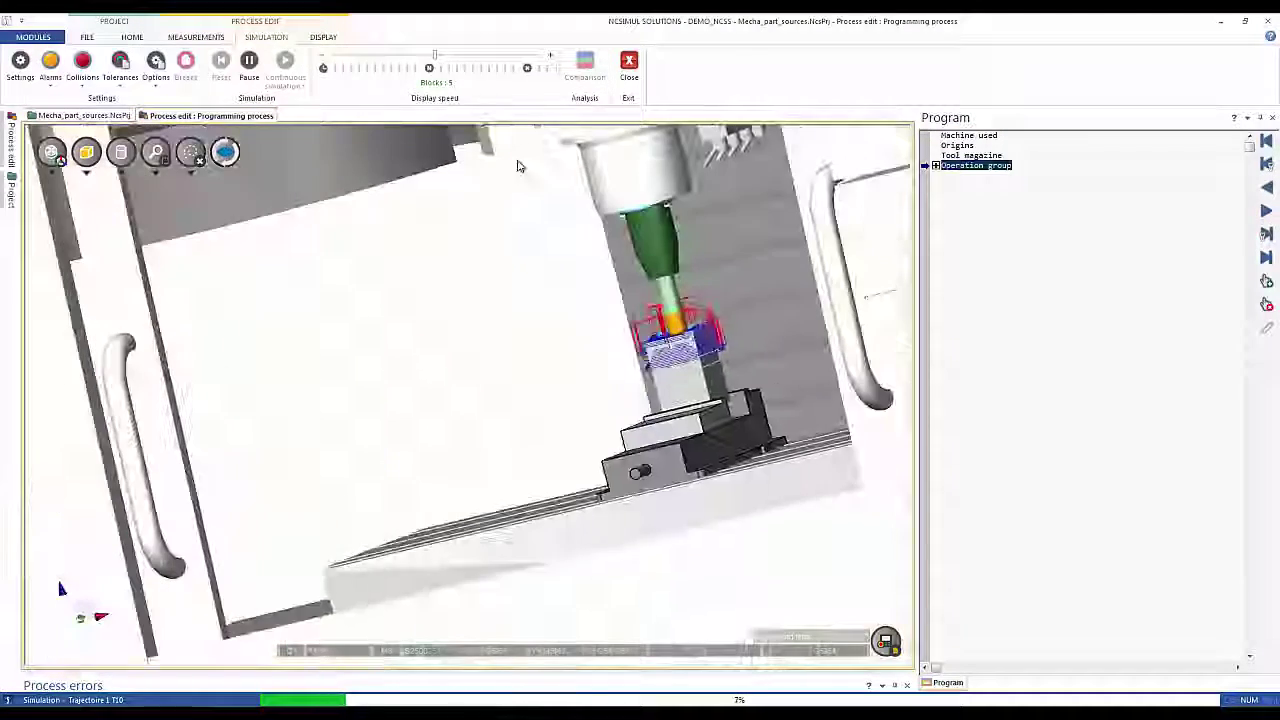
left_click(408, 56)
middle_click_drag(580, 285, 704, 494)
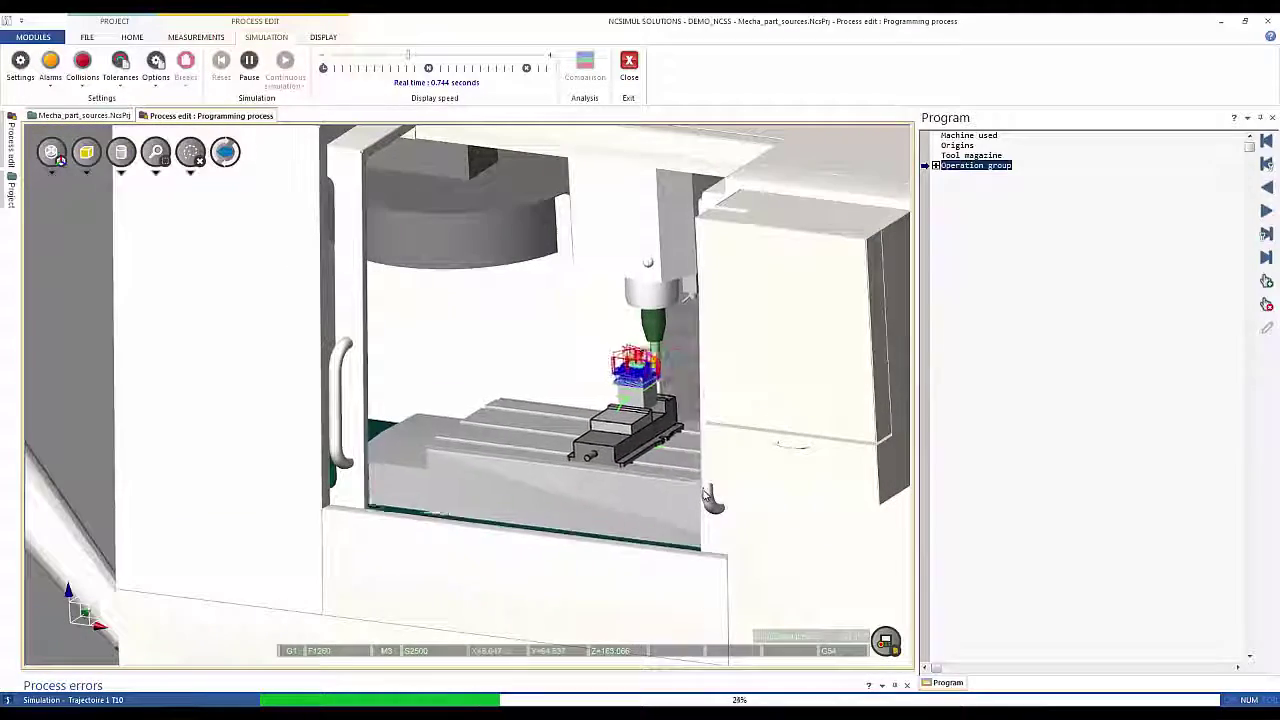
left_click(190, 151)
middle_click_drag(493, 362, 411, 364)
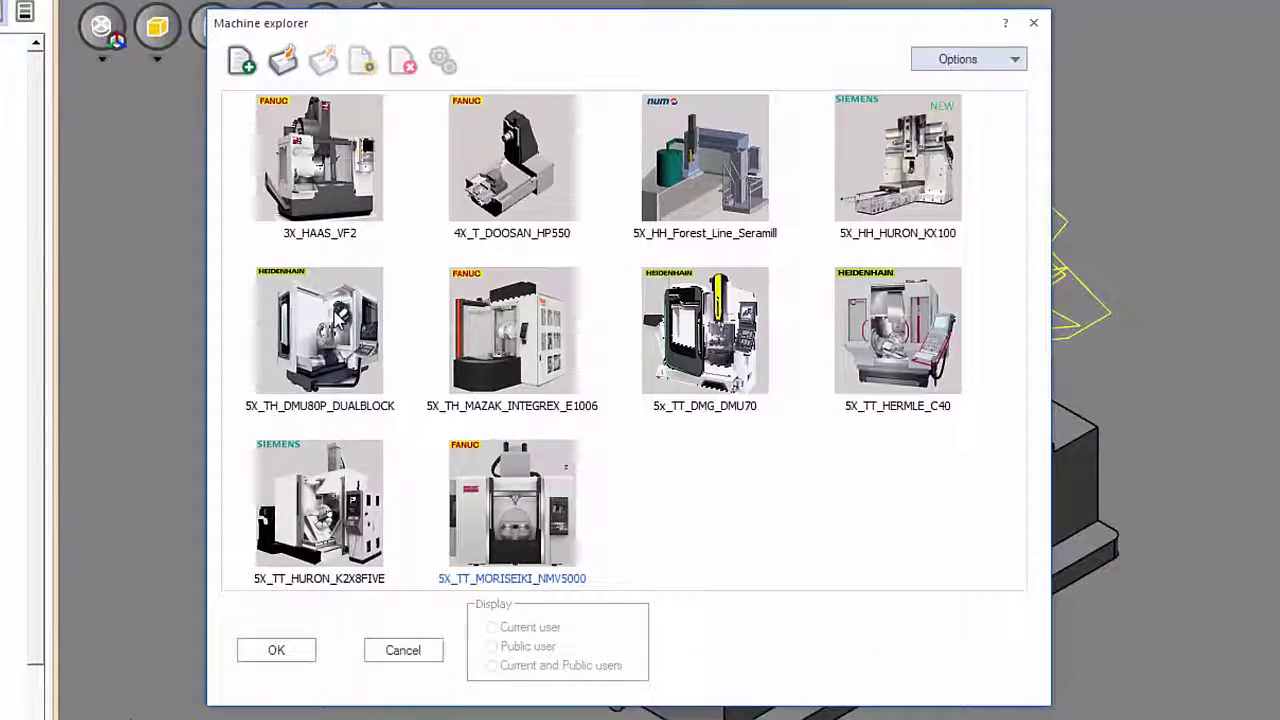
Step: Assign the 5X_TH_DMU80P_DUALBLOCK machine to the programming process
left_click(336, 316)
left_click(272, 652)
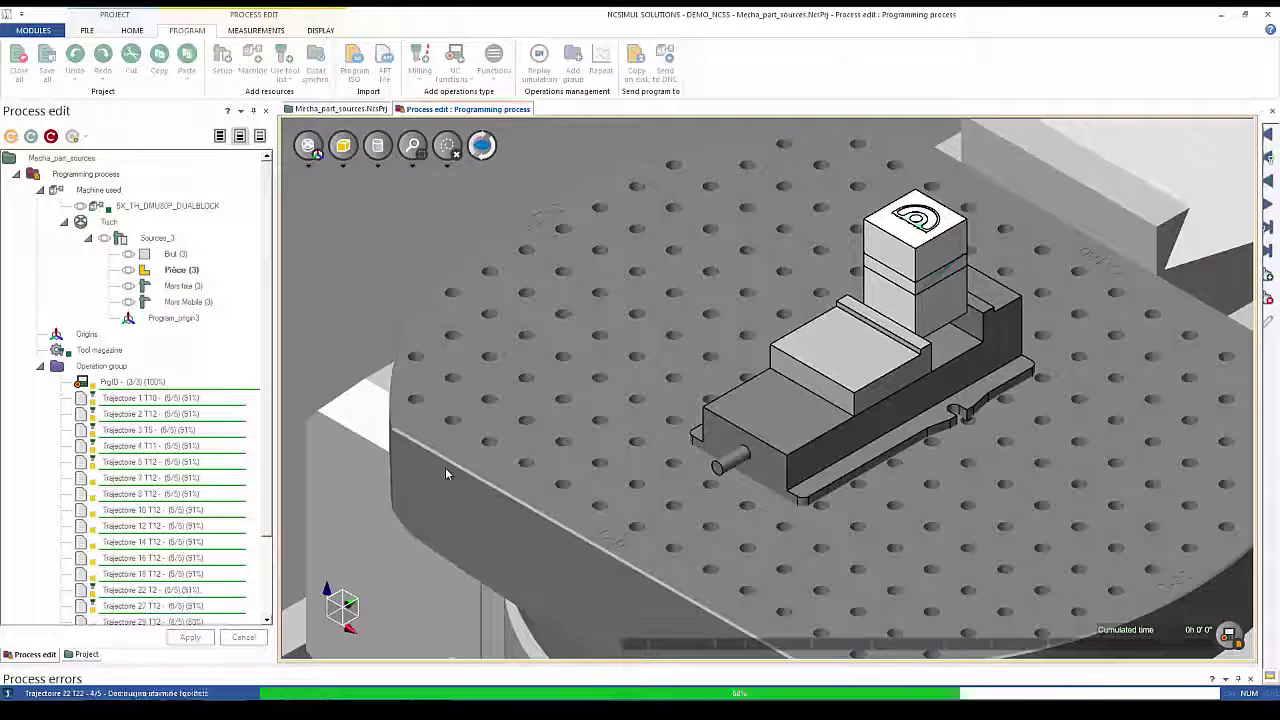
Step: Remove the roughing operations Trajectoire 1 T10 through Trajectoire 4 T11 and Trajectoire 44 T9 from the operation group
left_click(150, 406)
left_click(150, 454, "shift")
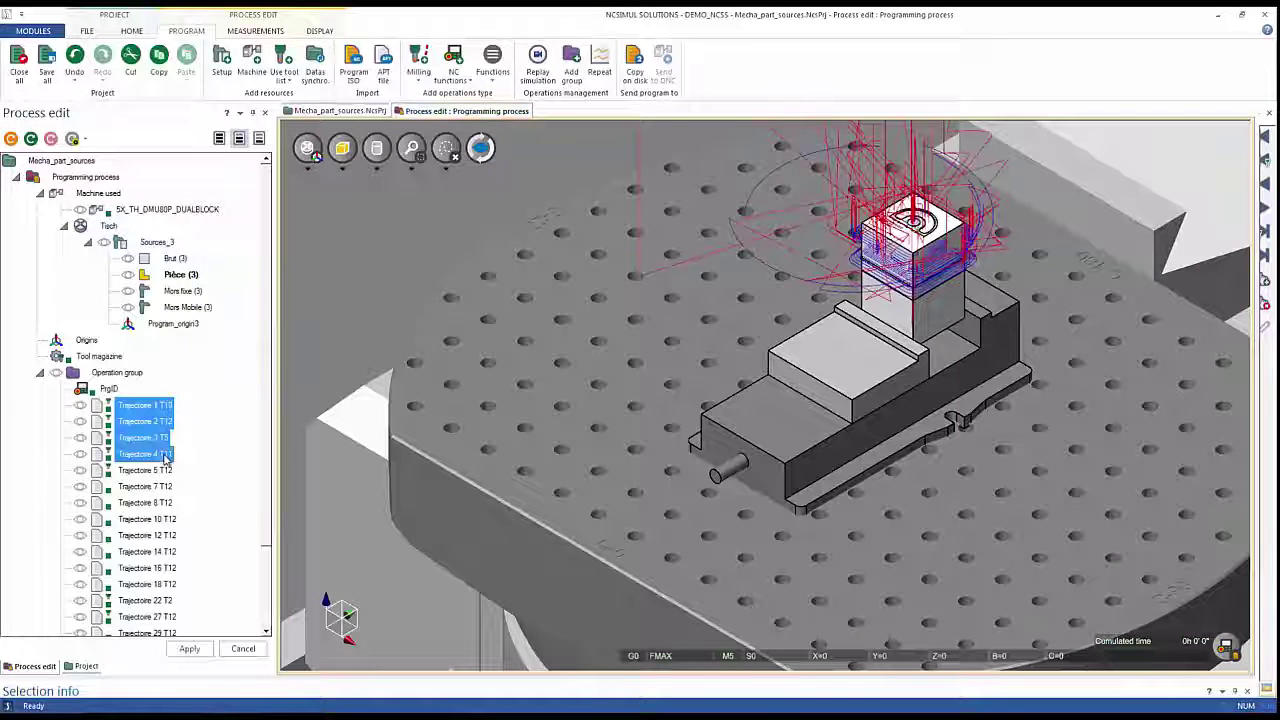
scroll(160, 500, "down", 2)
left_click(150, 617, "ctrl")
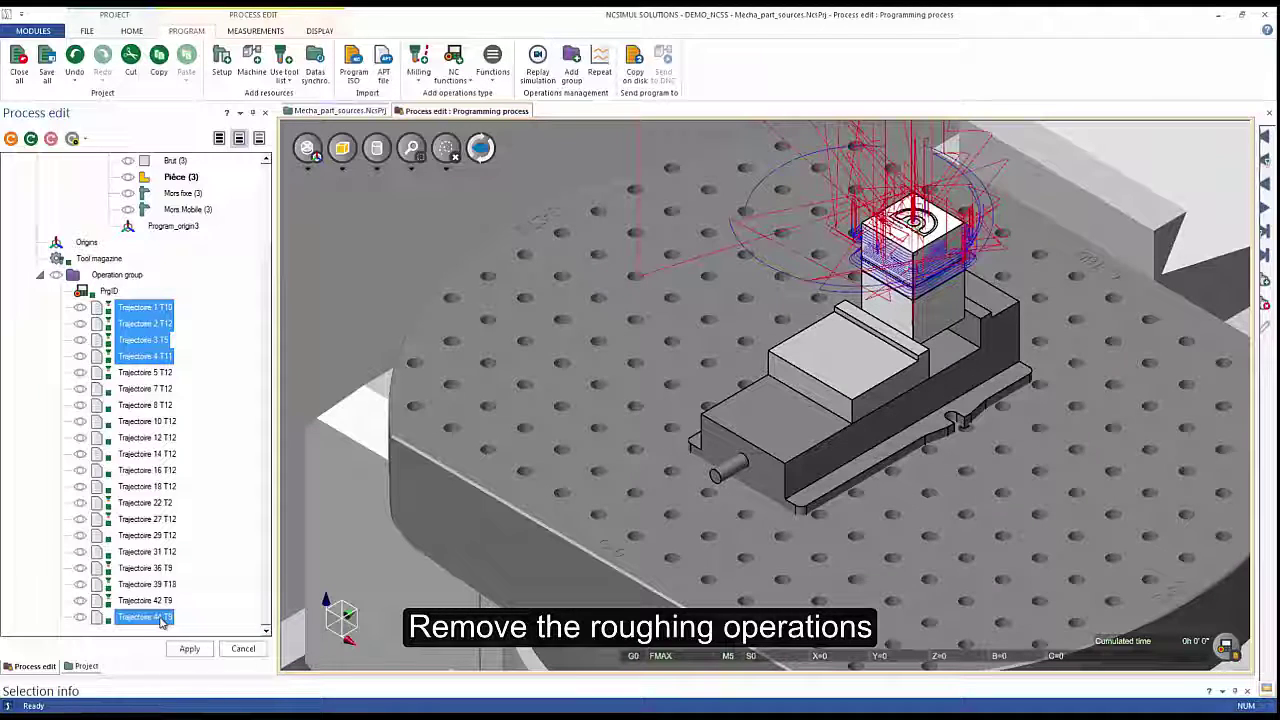
right_click(160, 620)
left_click(195, 655)
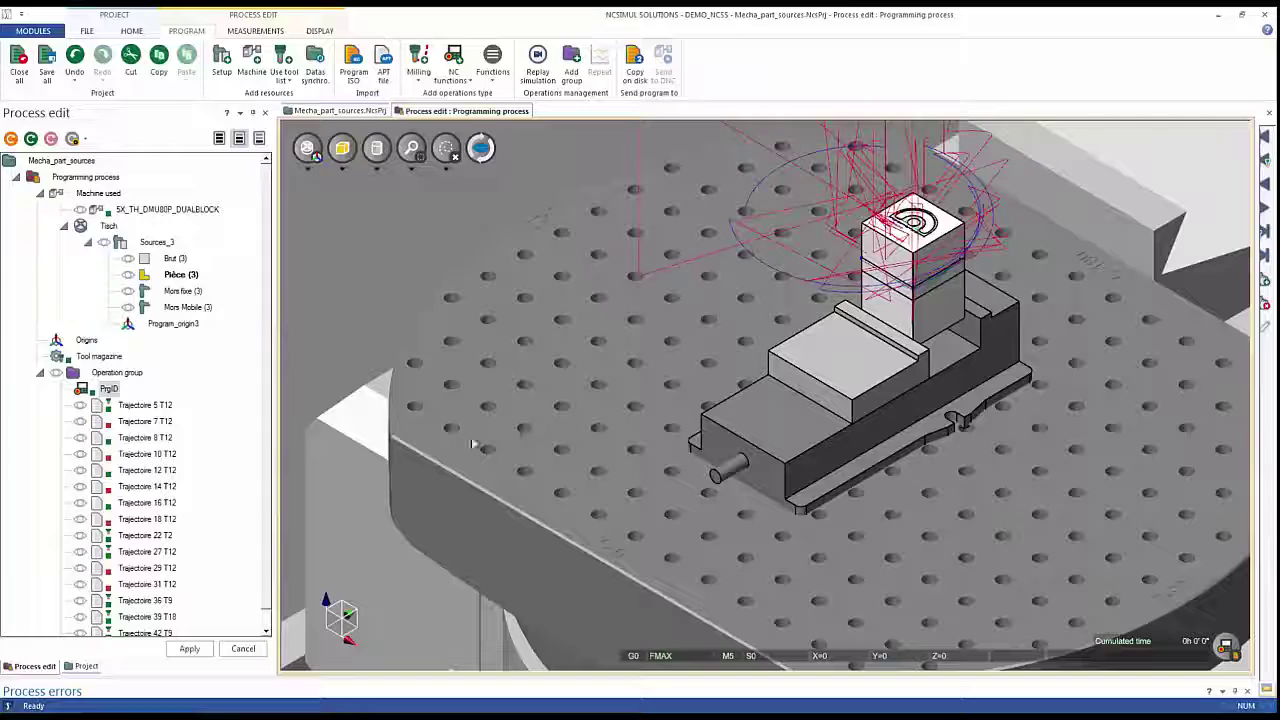
Step: Insert a stock copy from the 3AXES process after PrgID, ahead of the remaining operations, and replay the simulation
left_click(138, 421)
scroll(720, 405, "down", 2)
middle_click_drag(720, 405, 583, 428)
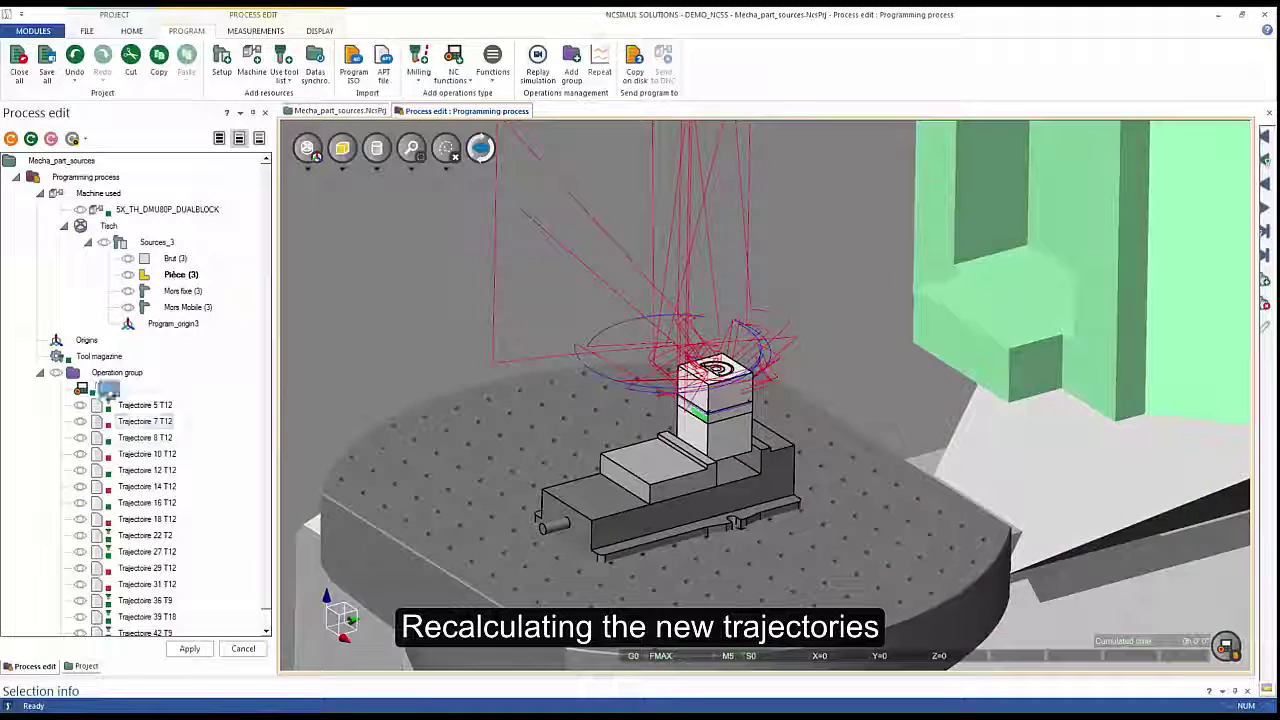
left_click(492, 60)
left_click(512, 135)
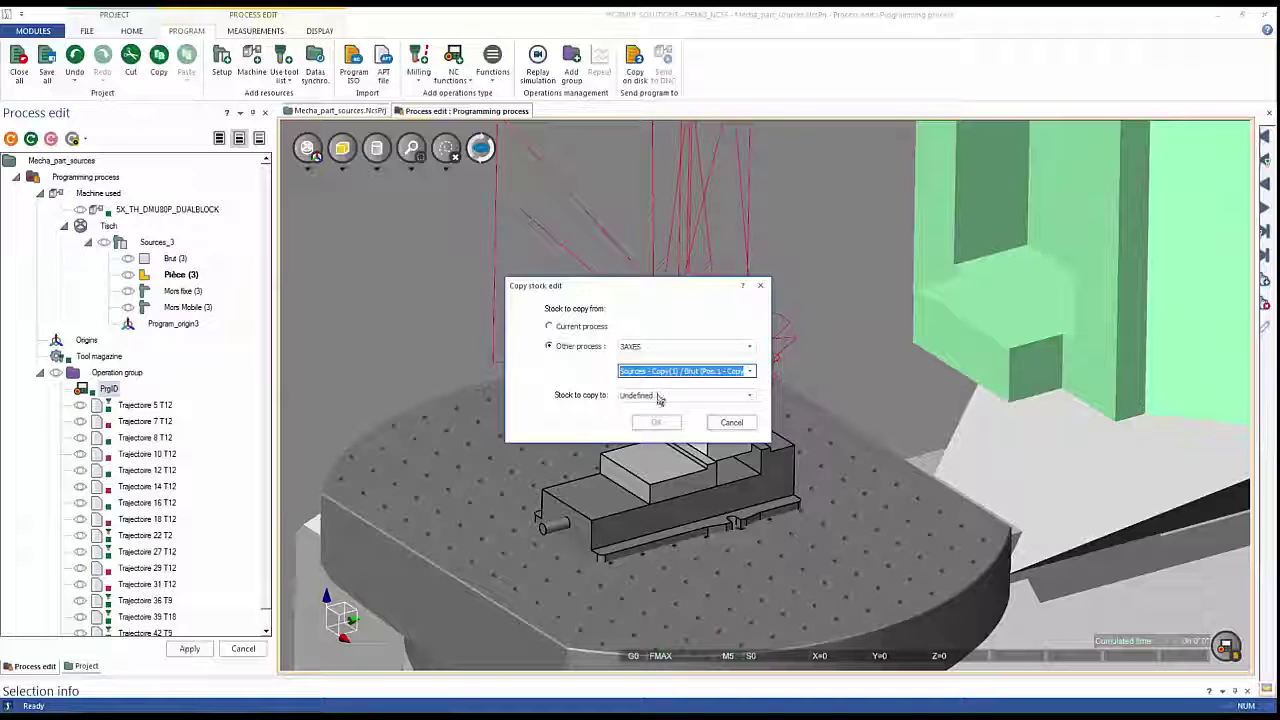
left_click(660, 422)
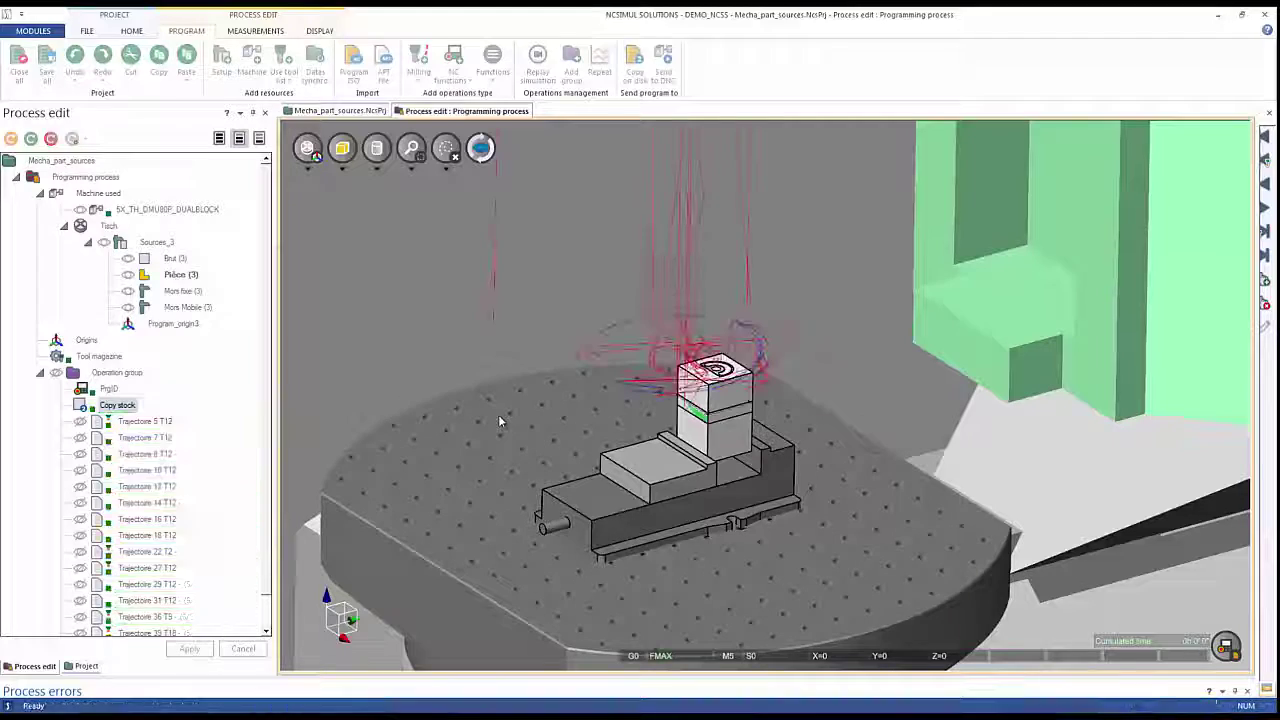
left_click(538, 62)
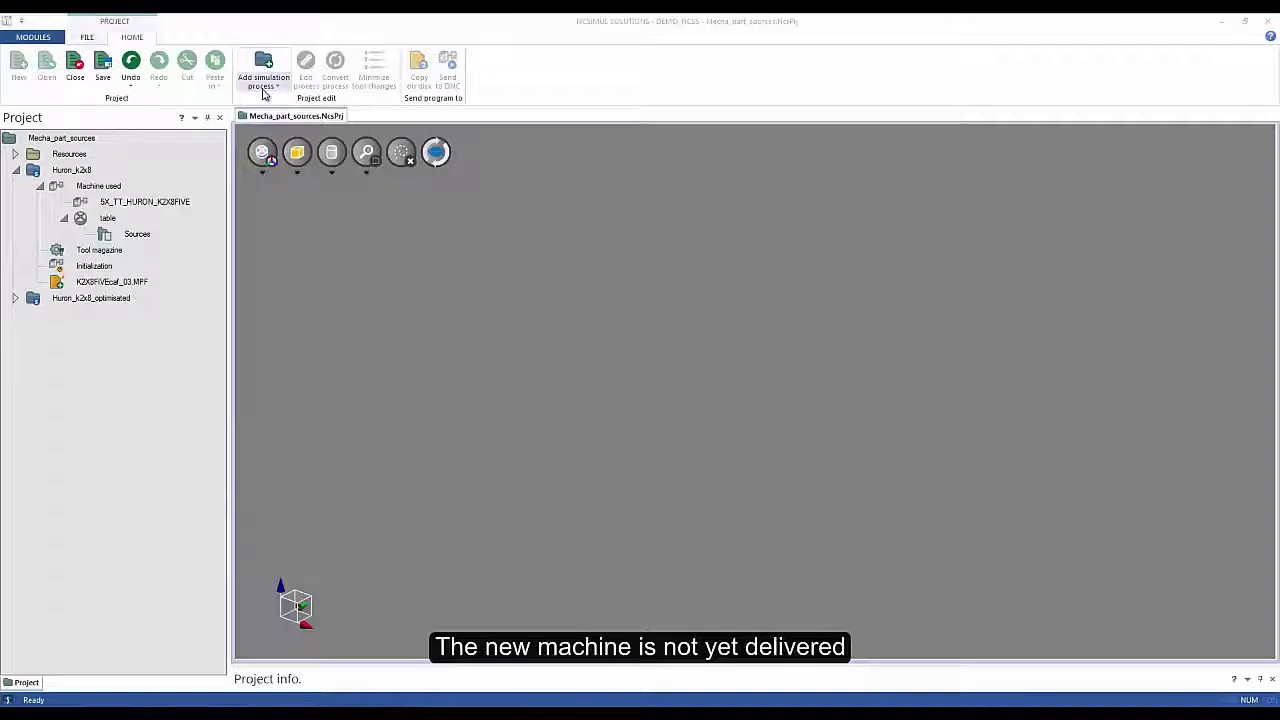
Step: Add a new programming process to the Mecha_part_sources project and assign the 5X_HH_HURON_KX100 machine to it
left_click(265, 84)
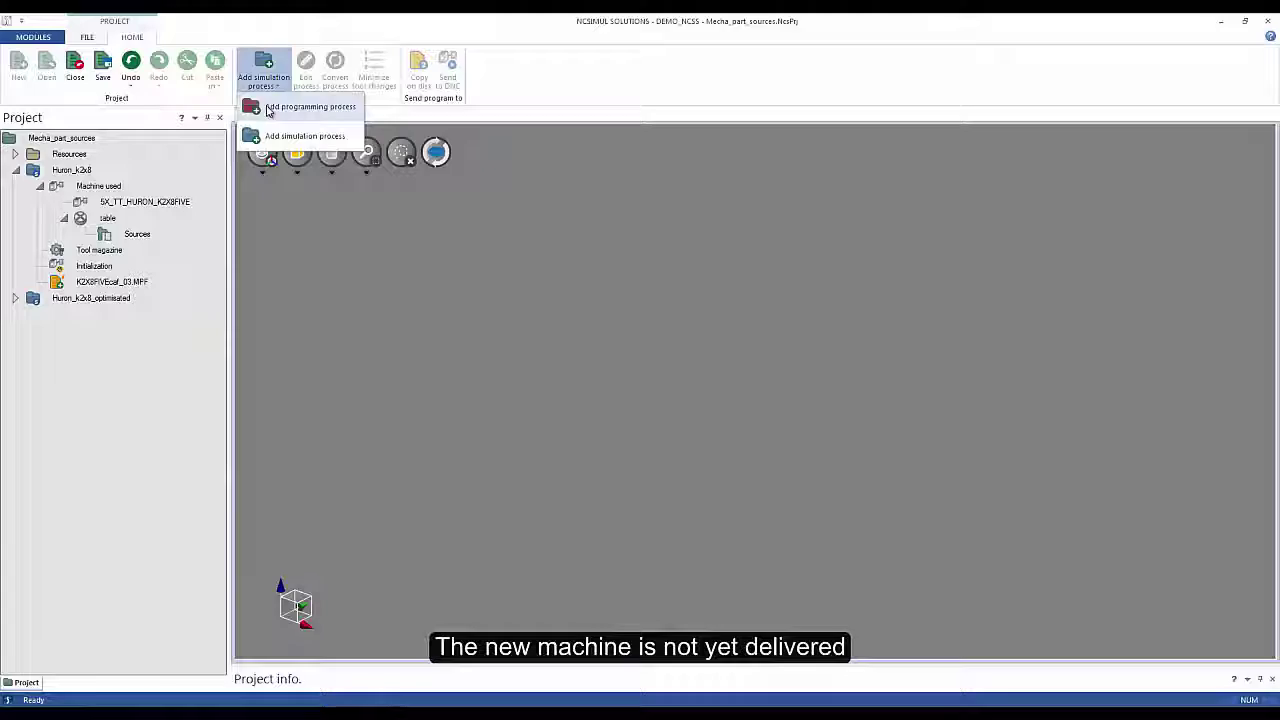
left_click(290, 106)
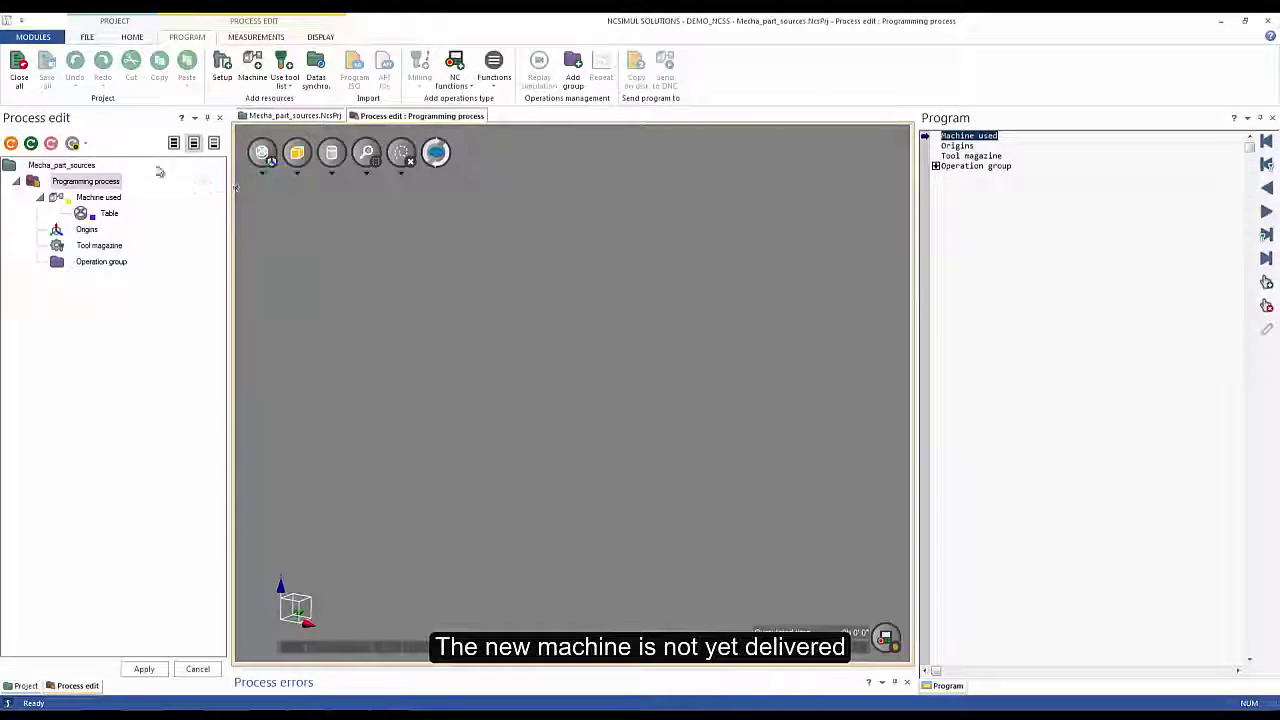
left_click(252, 68)
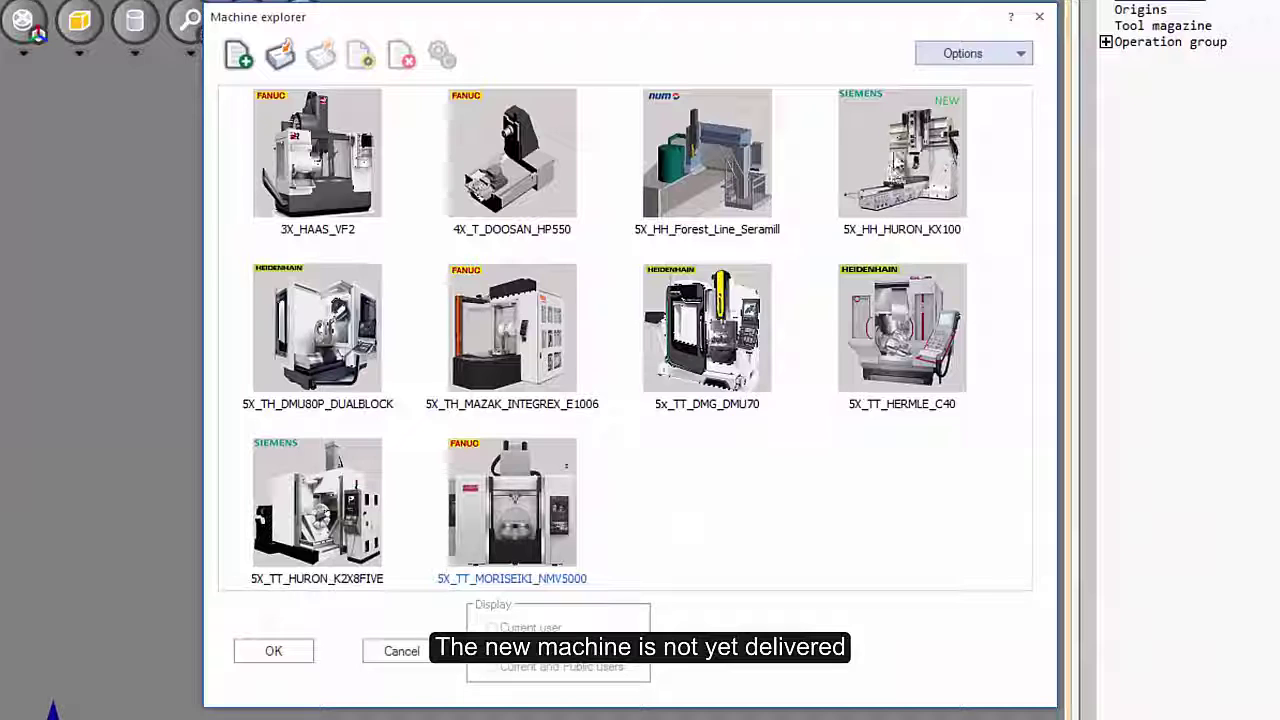
left_click(915, 195)
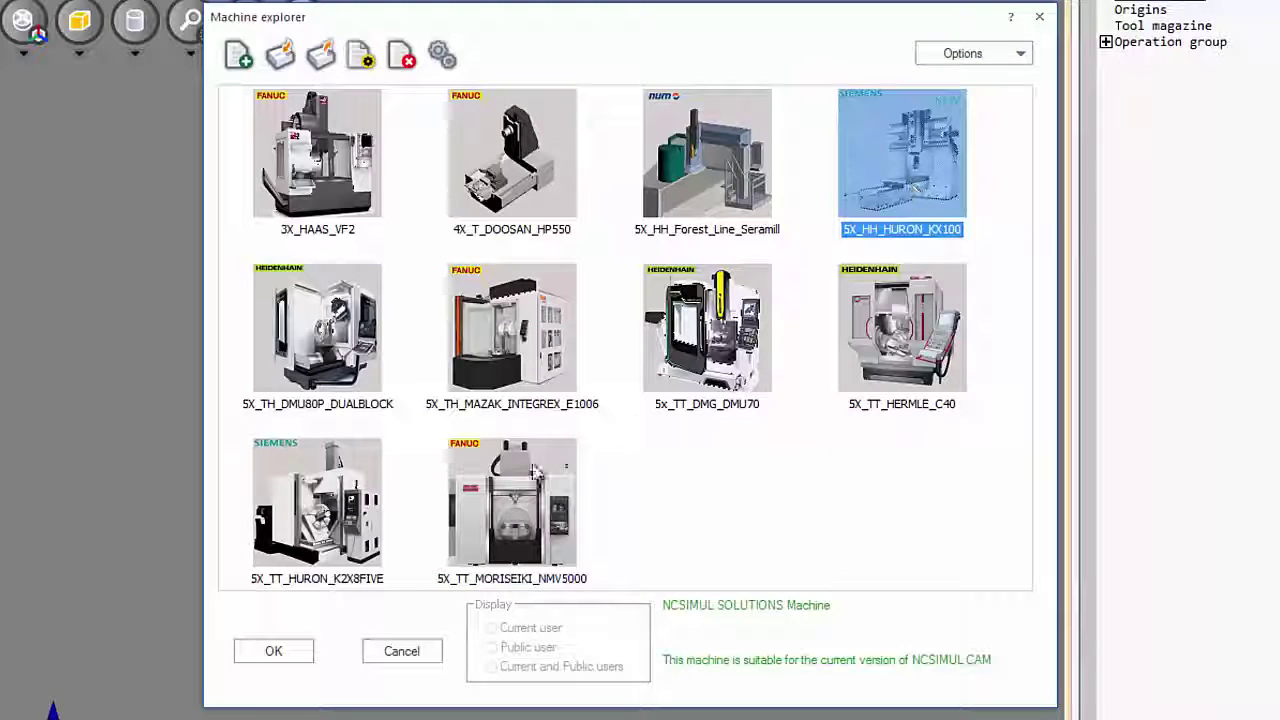
left_click(275, 652)
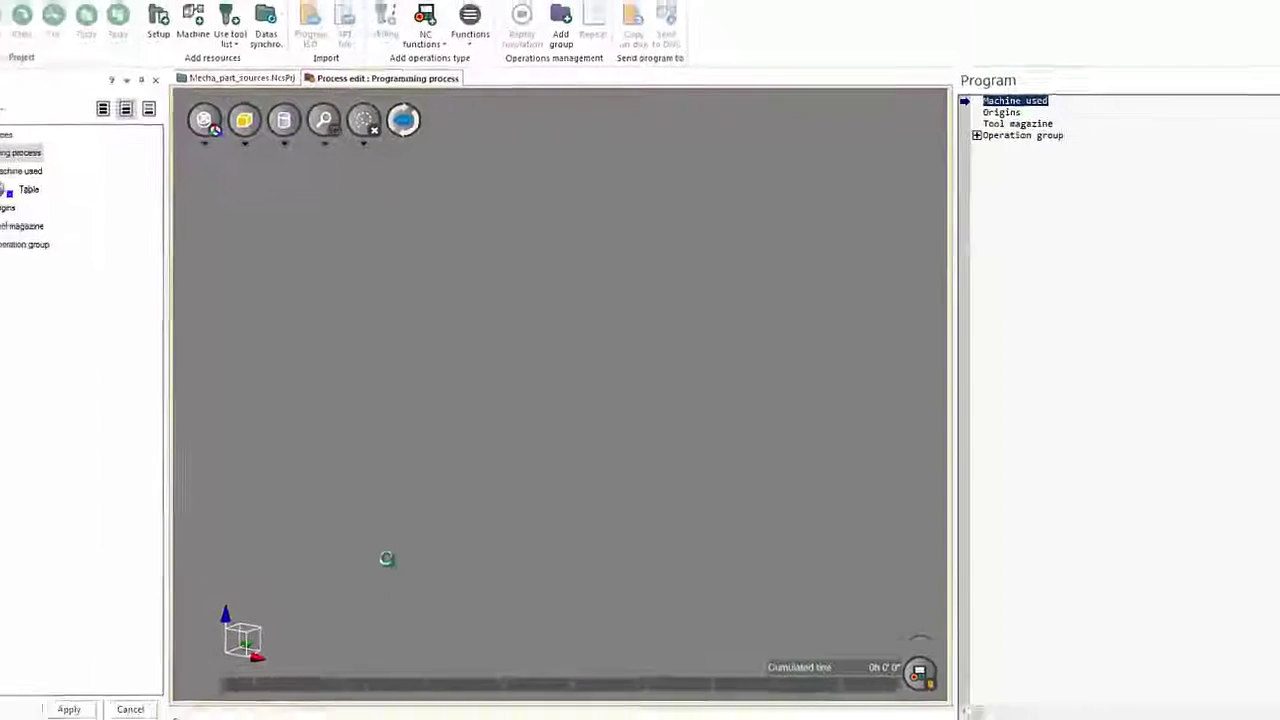
scroll(603, 454, "up", 3)
middle_click_drag(611, 470, 440, 372)
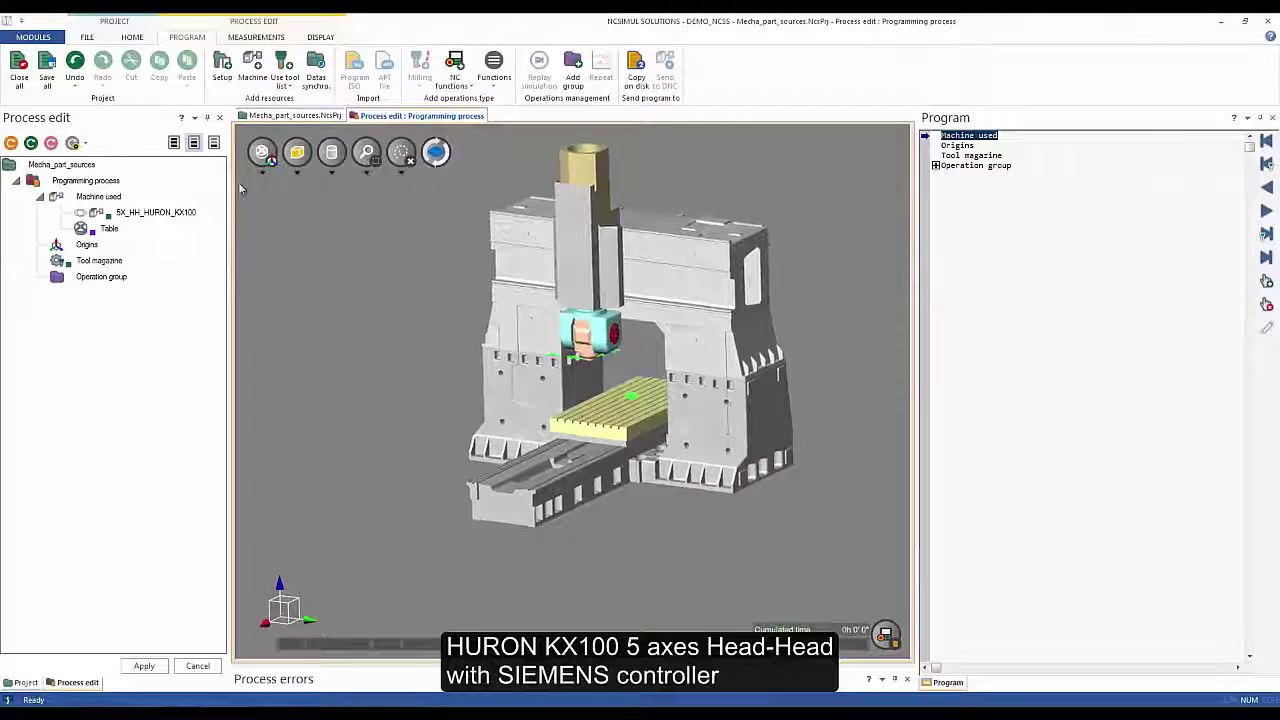
Step: Load the Multi_Mecha_part.NcsSetup setup from the library for the machine table
left_click(222, 68)
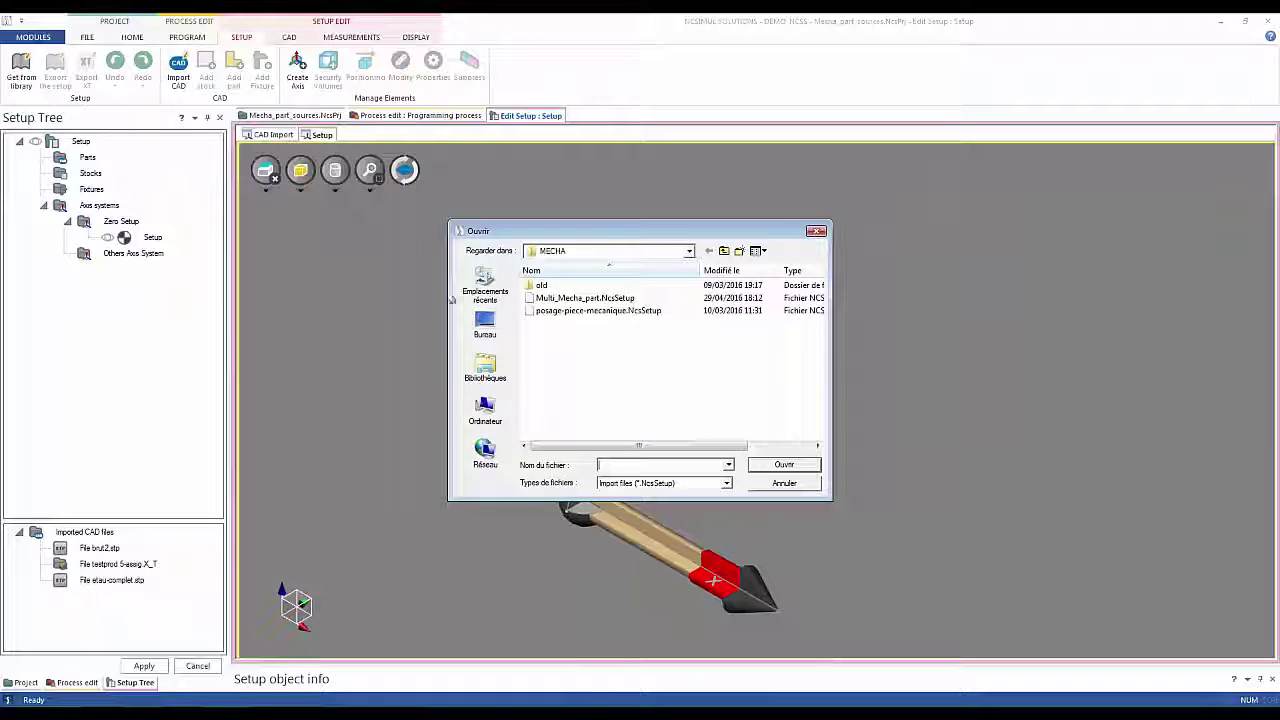
double_click(562, 298)
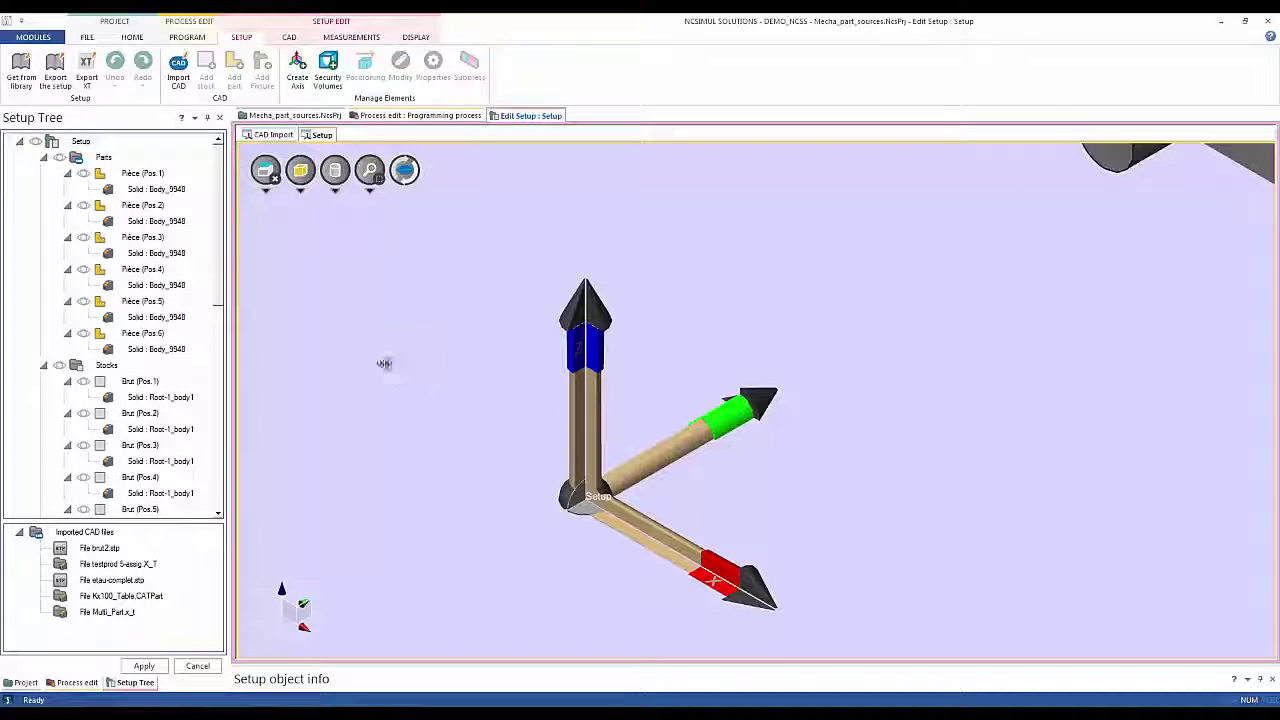
scroll(384, 364, "down", 10)
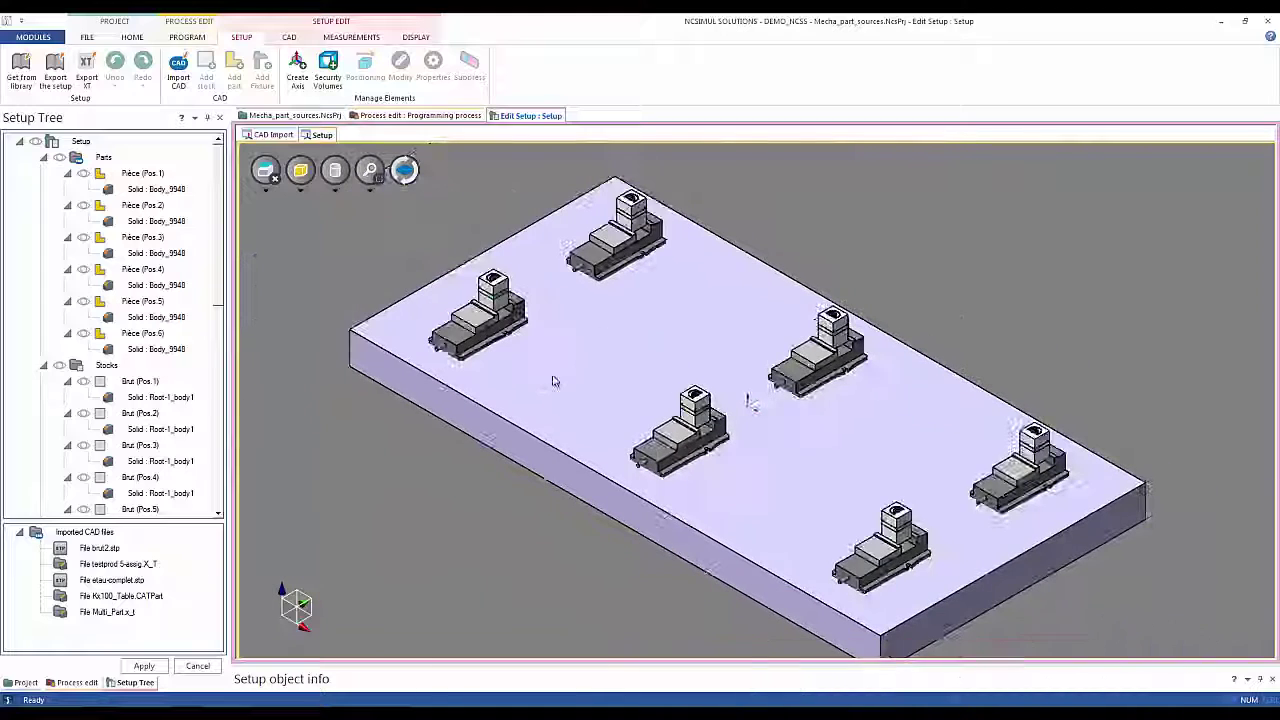
left_click(180, 75)
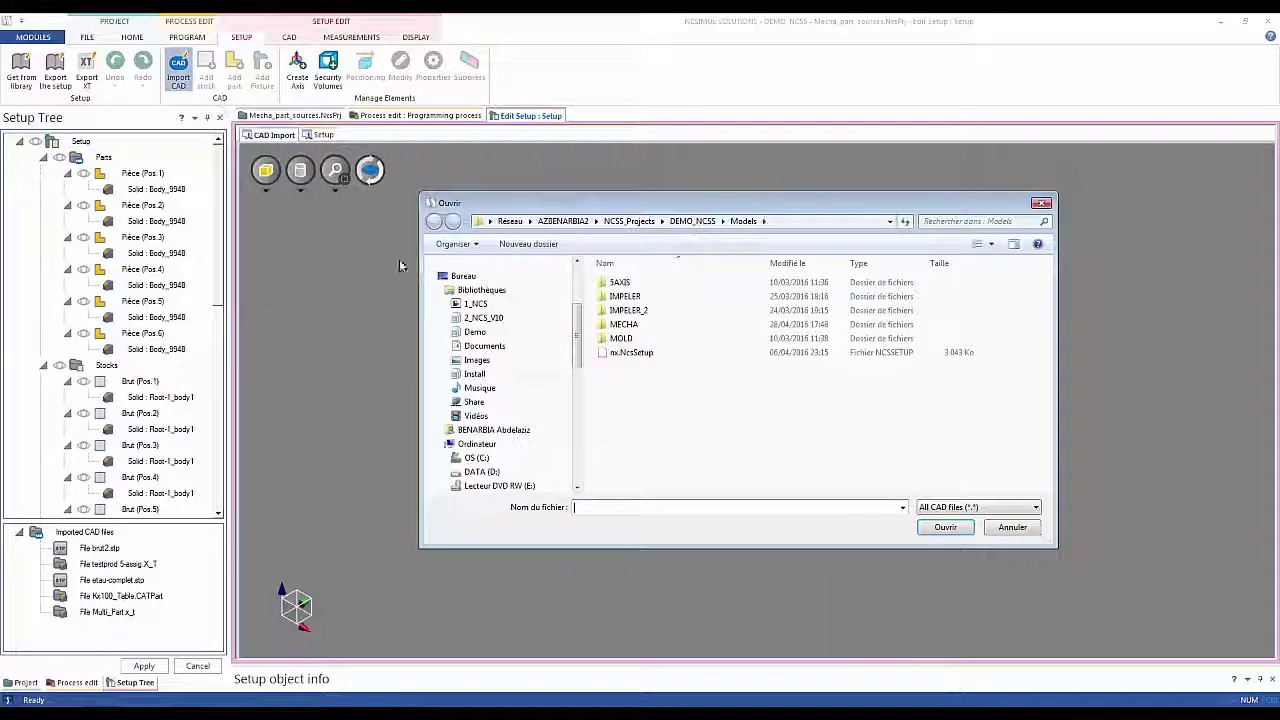
left_click(986, 508)
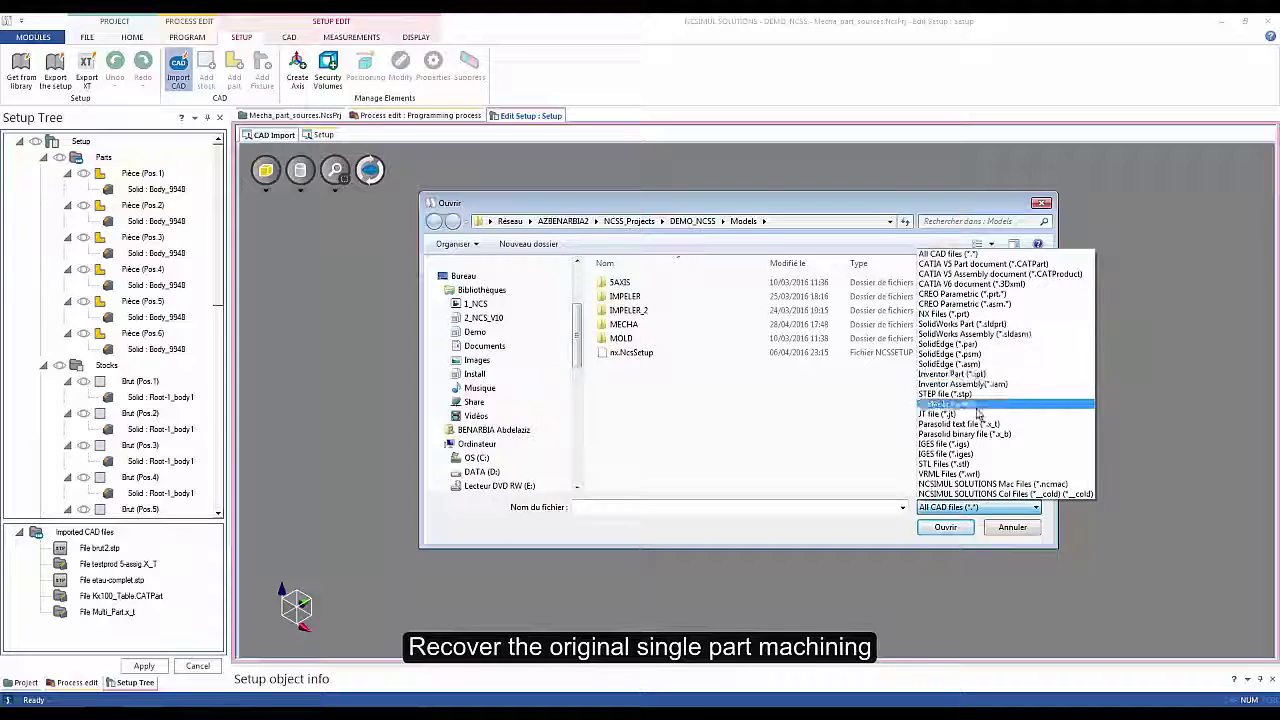
left_click(1022, 533)
left_click(1018, 530)
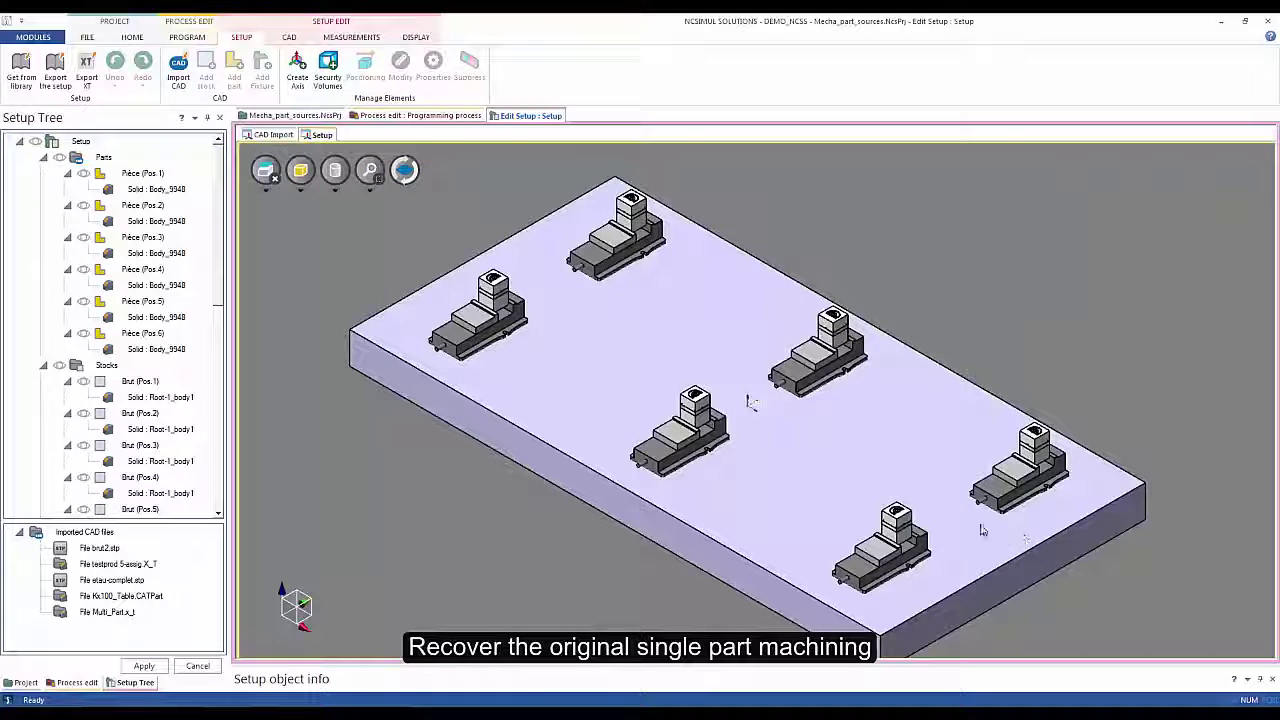
Step: Apply the setup and import the K2X8FIVEcaf_03.MPF program from the Huron_k2x8 process onto Pièce (Pos.1)
left_click(150, 666)
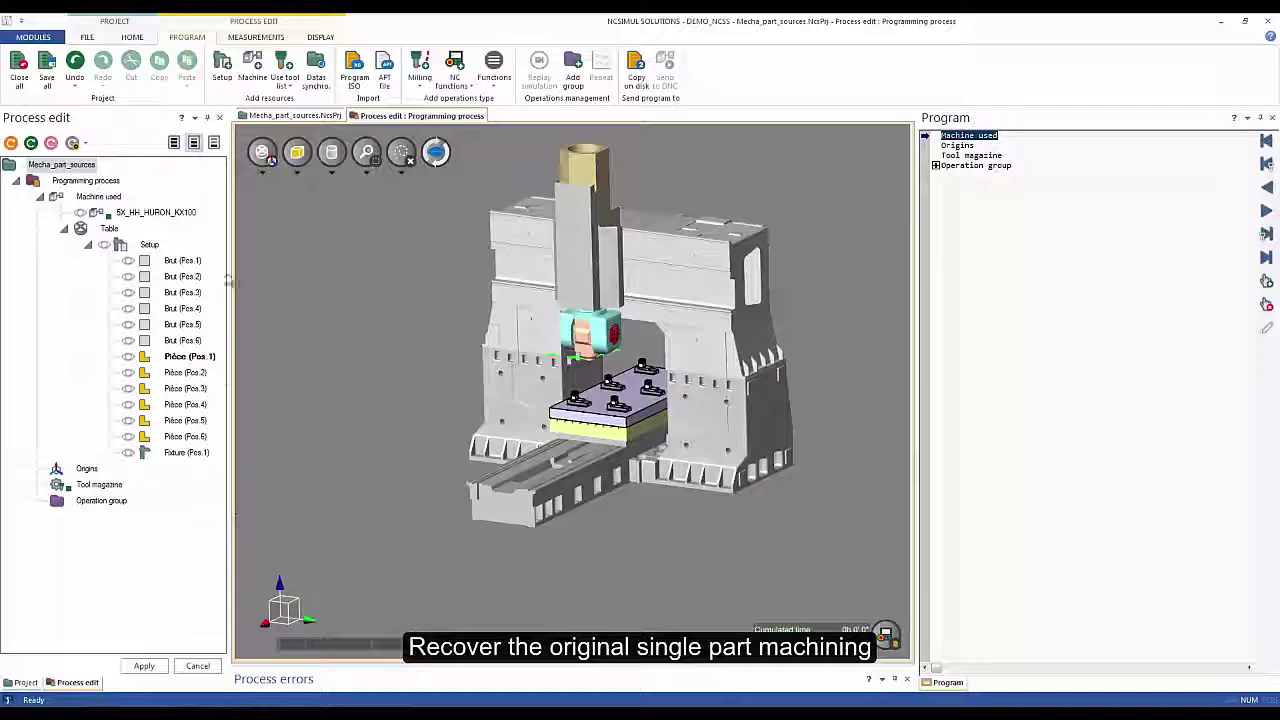
left_click(354, 78)
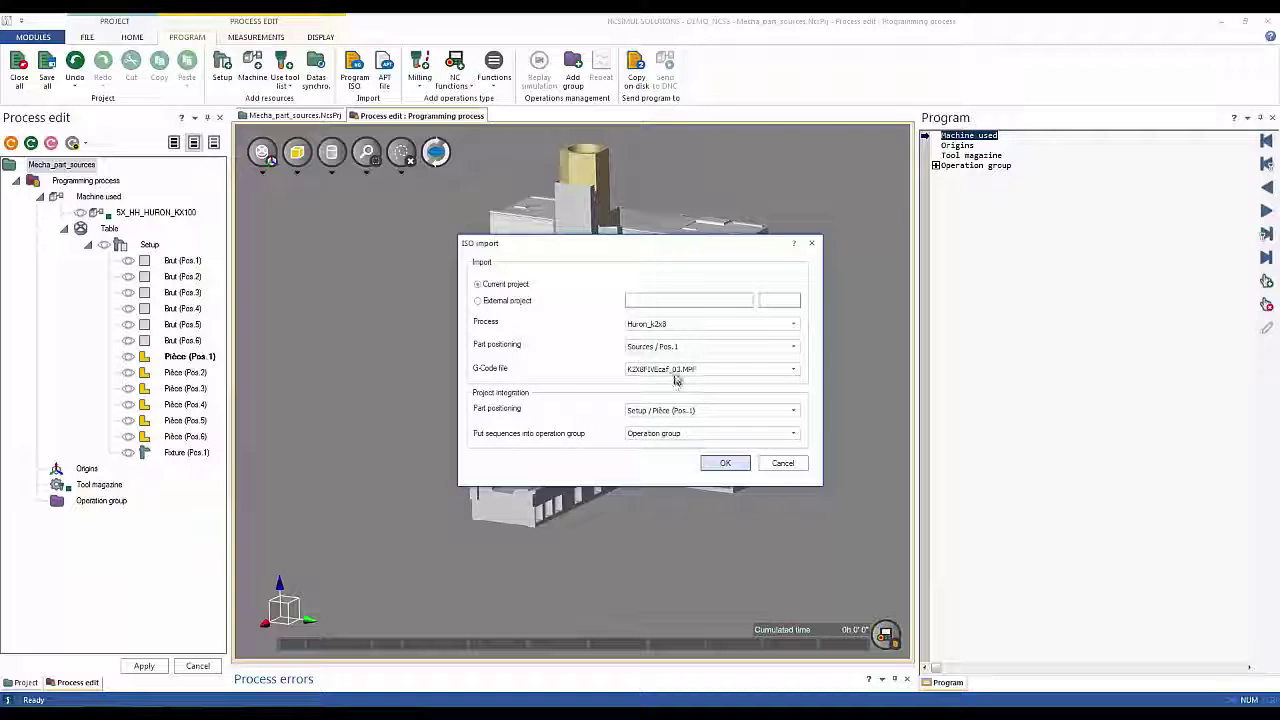
left_click(720, 464)
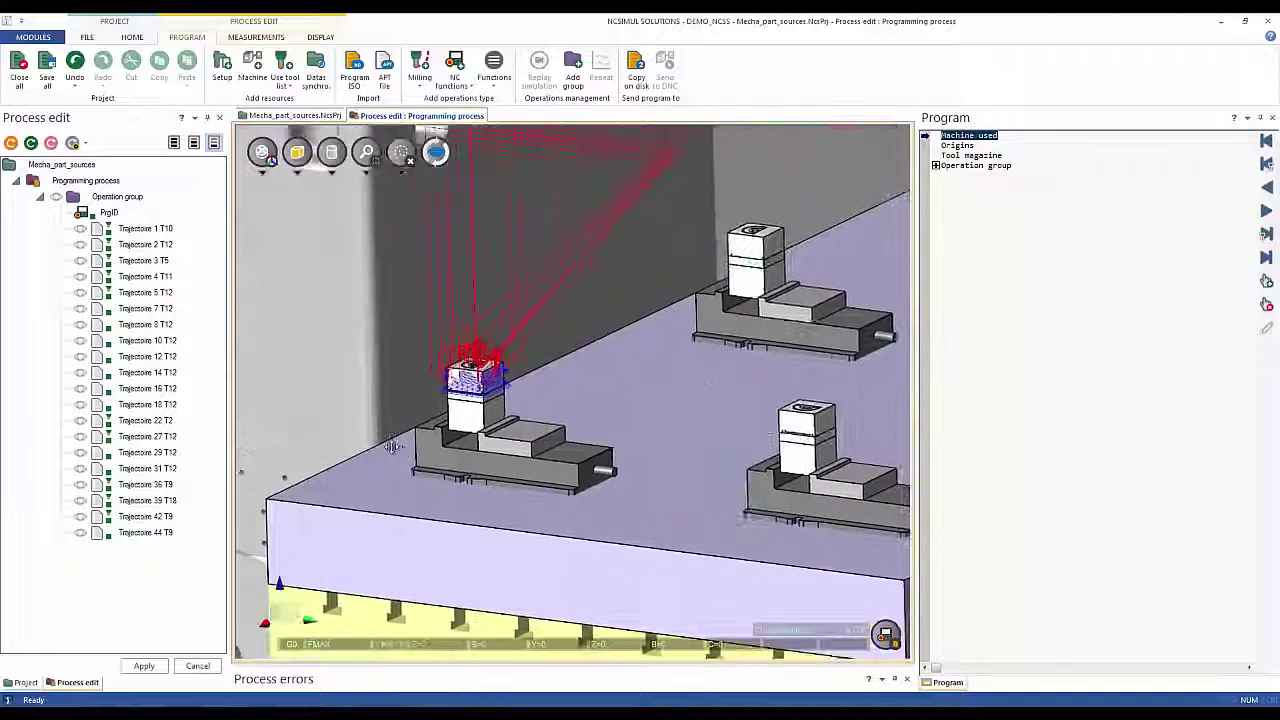
scroll(436, 420, "down", 3)
middle_click_drag(494, 396, 554, 471)
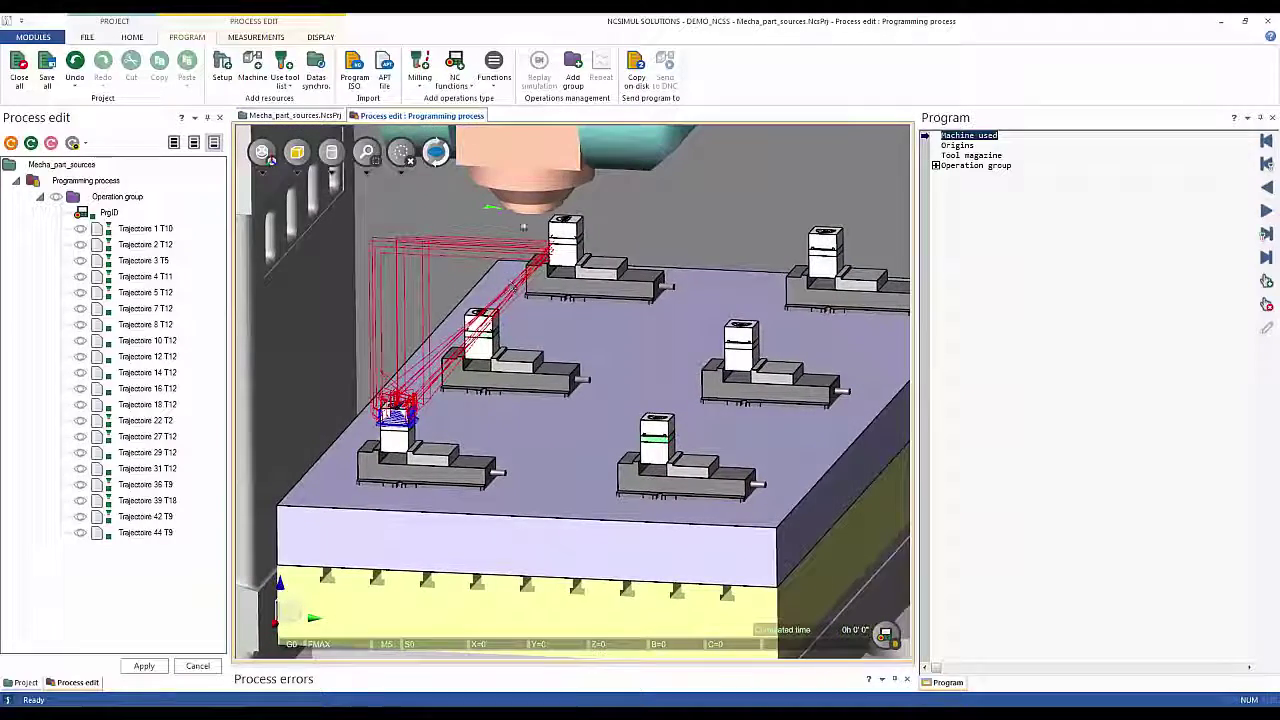
Step: Repeat operations Trajectoire 1 T10 through Trajectoire 44 T9 on positions Pos.2 to Pos.6, inserting them after the original operations
left_click(165, 230)
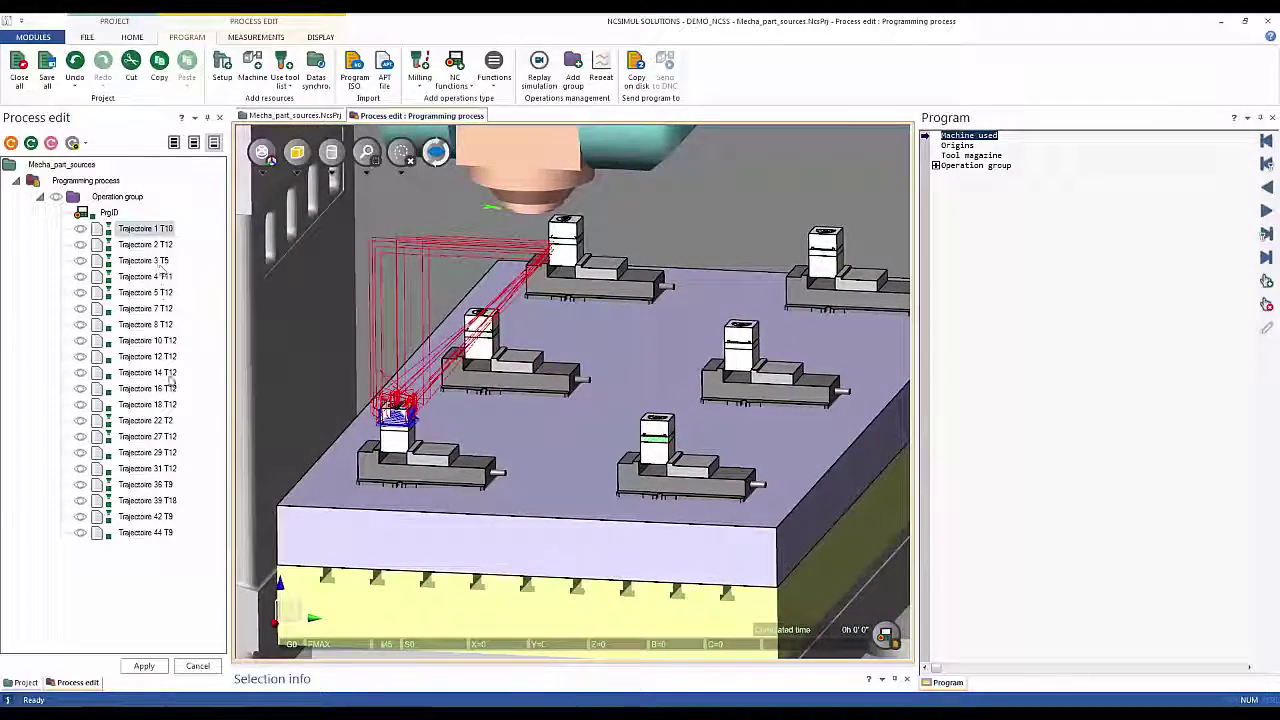
left_click(160, 532, "shift")
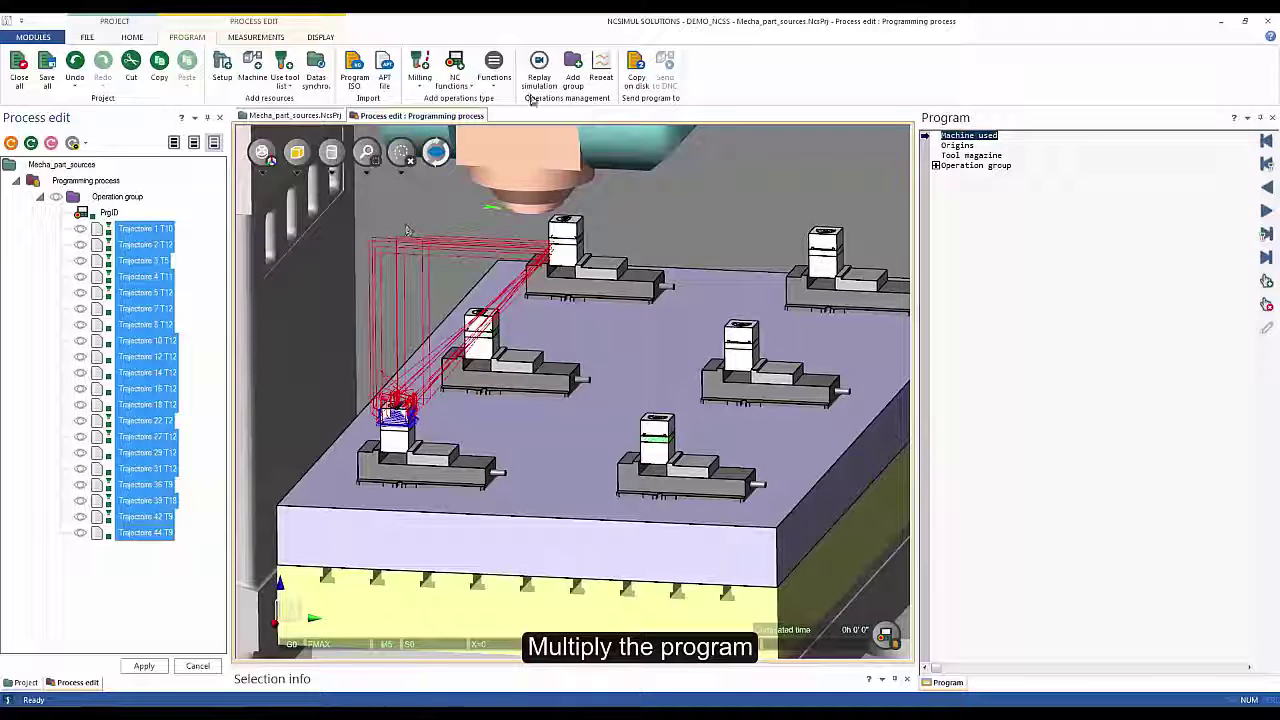
left_click(601, 77)
left_click_drag(581, 251, 993, 231)
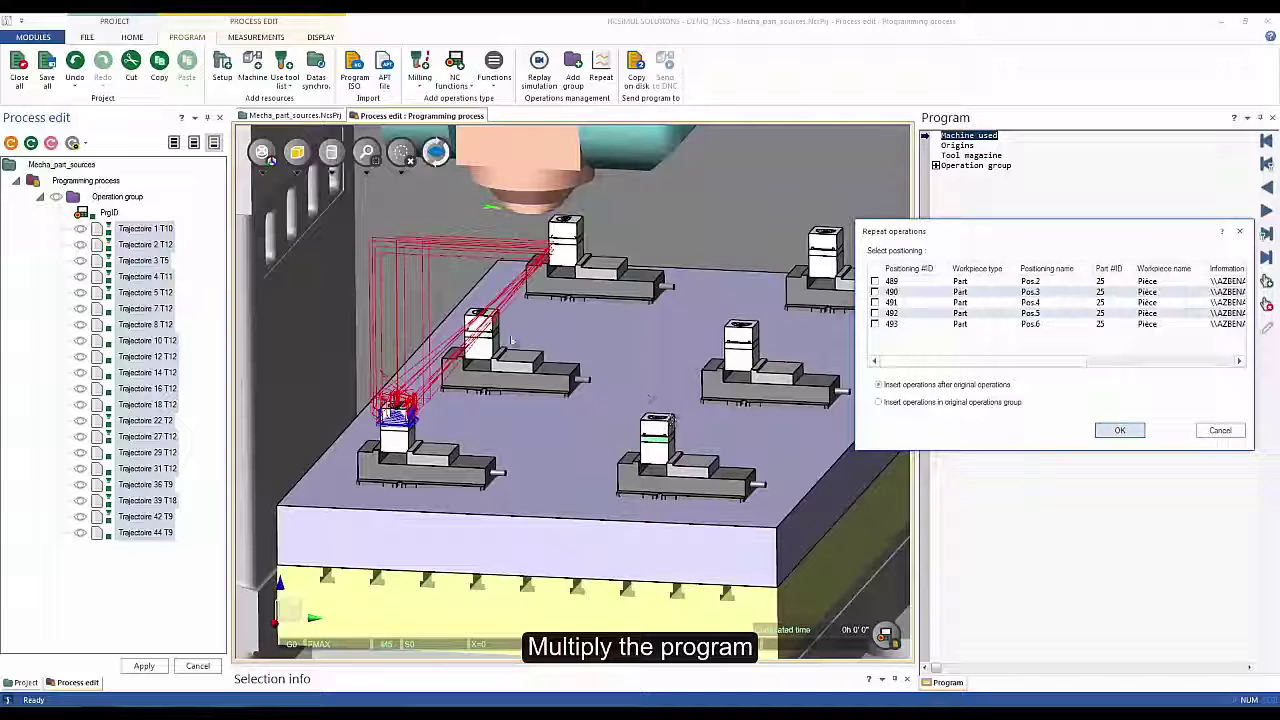
left_click(875, 281)
left_click(875, 291)
left_click(875, 302)
left_click(875, 313)
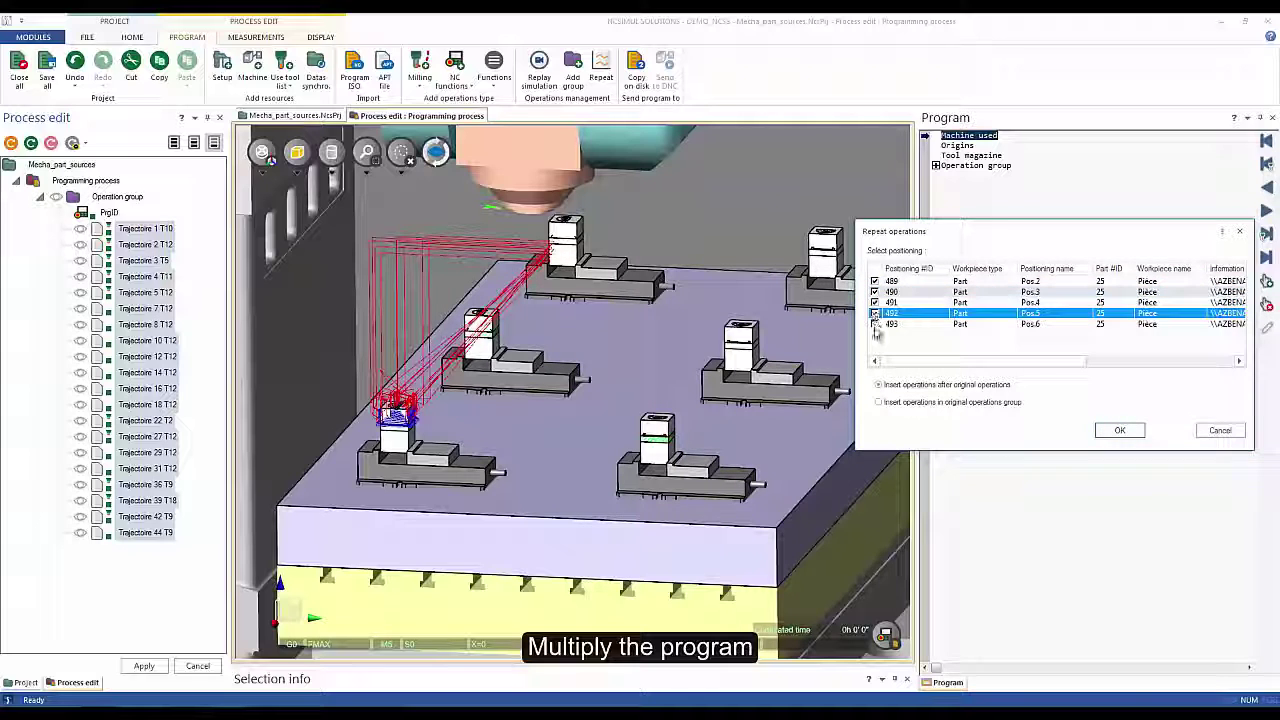
left_click(875, 324)
left_click(1118, 431)
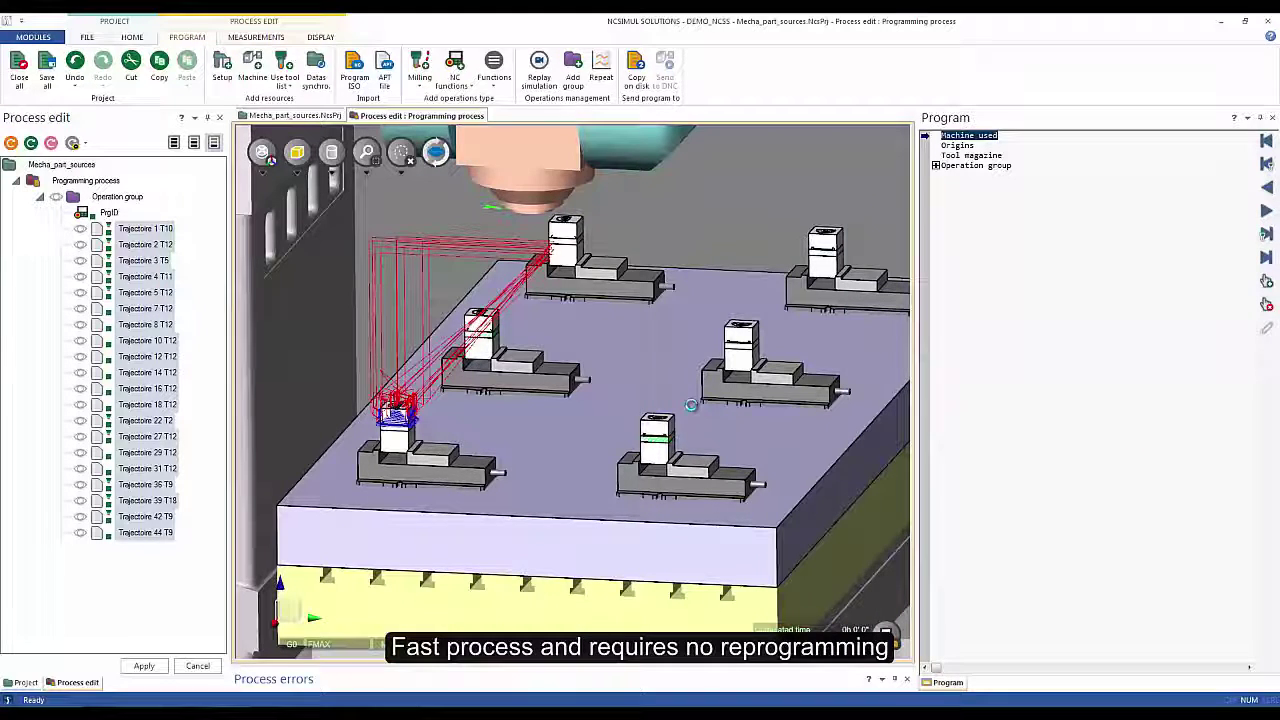
scroll(183, 366, "up", 12)
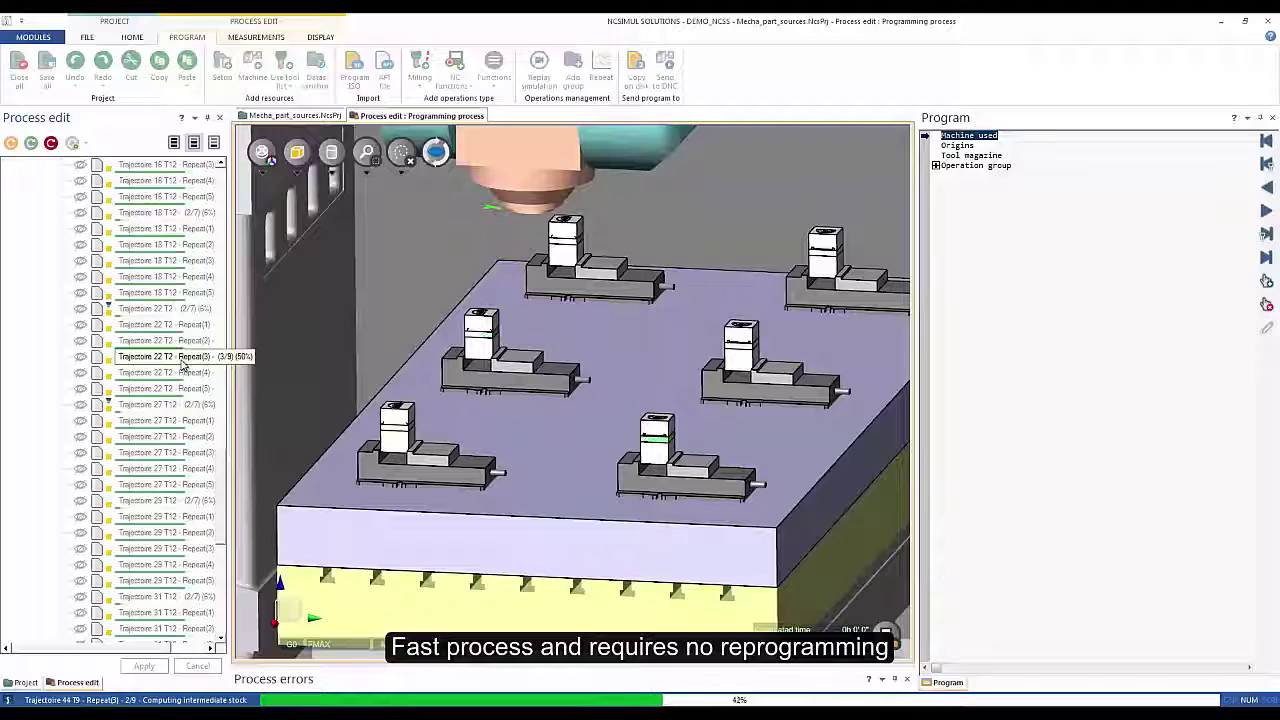
Step: Auto-hide the process tree to enlarge the 3D view, and show the NC code of Trajectoire 1 T10 - Repeat(1) in the operation group
left_click_drag(219, 384, 274, 260)
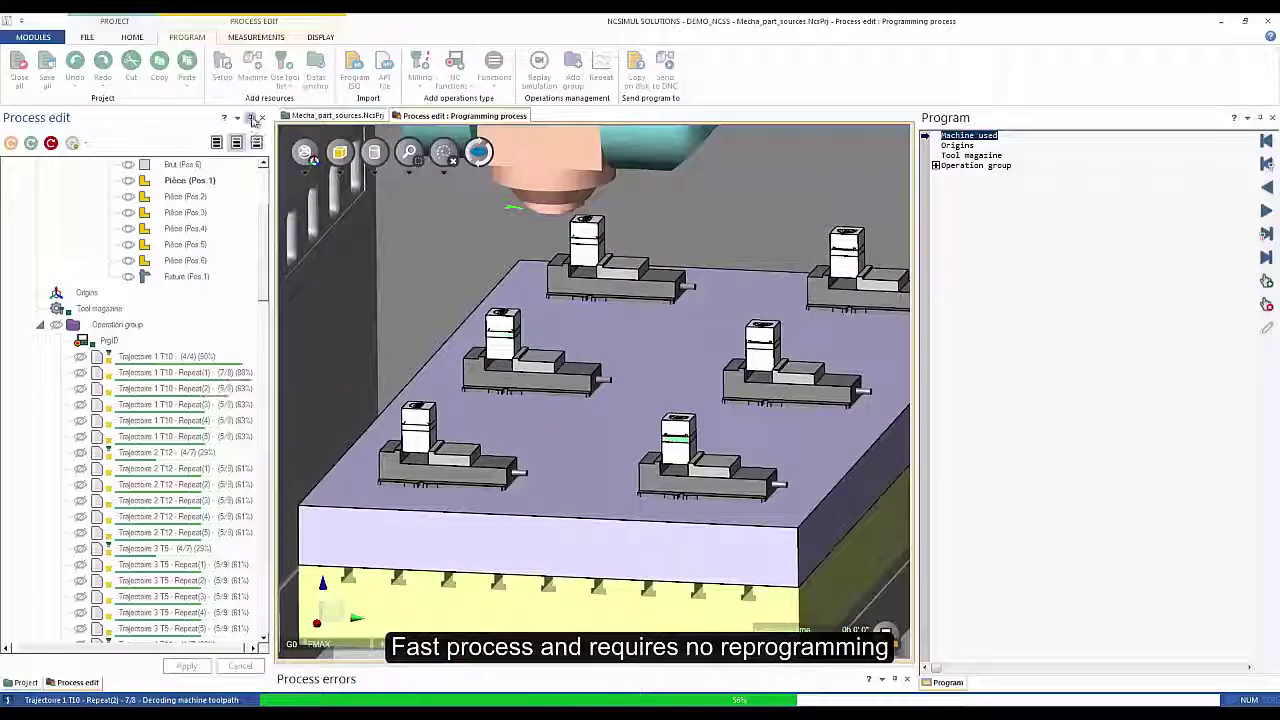
left_click(250, 117)
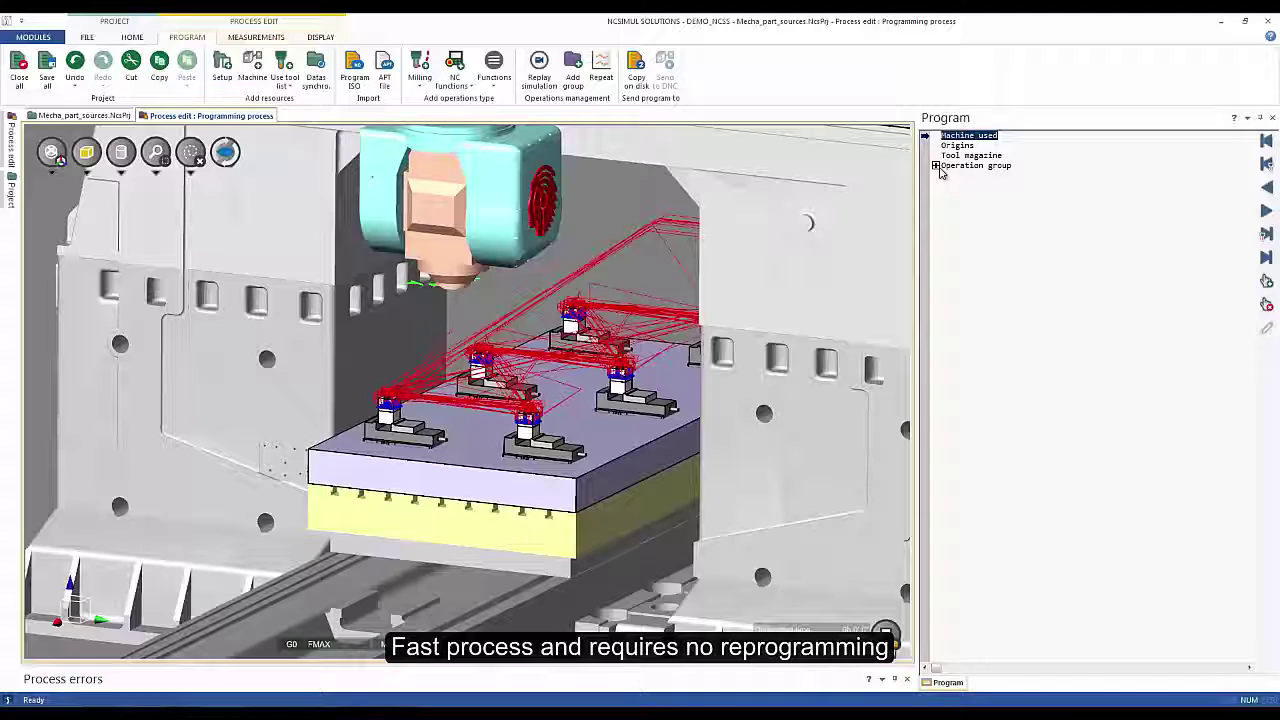
left_click(936, 166)
left_click(946, 196)
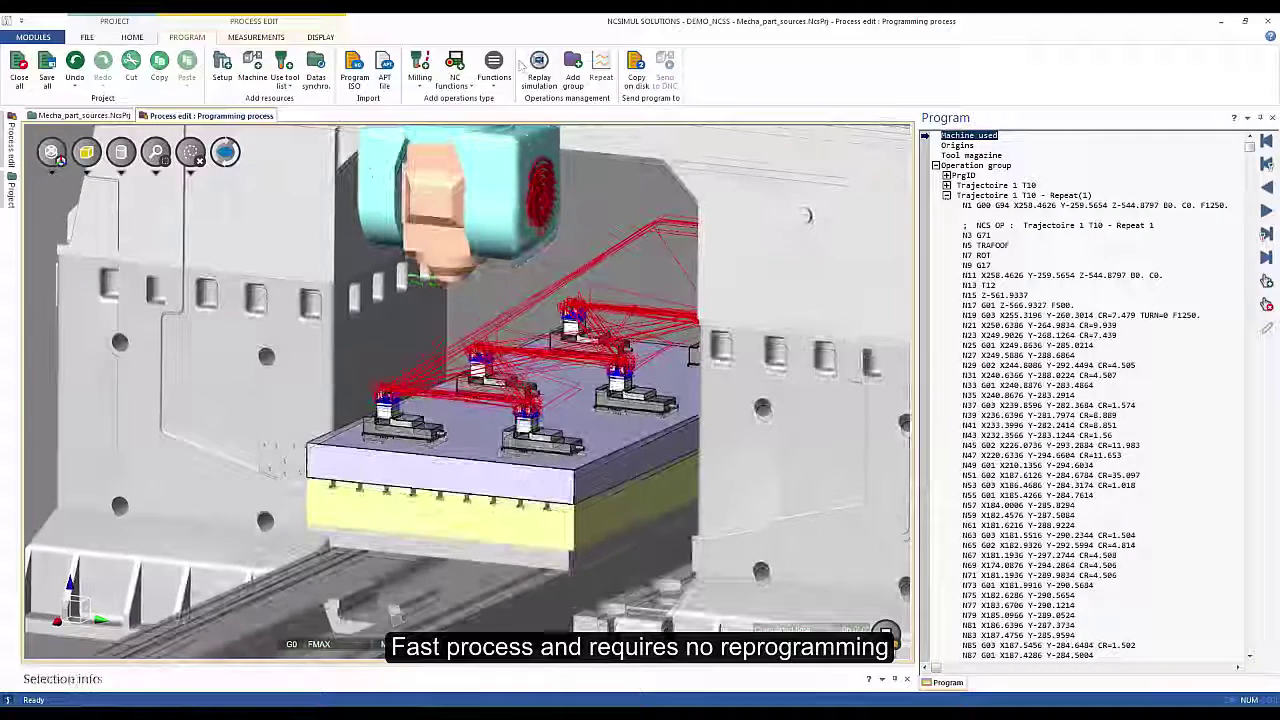
Step: Run the replay simulation of the six-part process from Trajectoire 1 T10 with the display speed set to 30 blocks
left_click(539, 70)
left_click(285, 70)
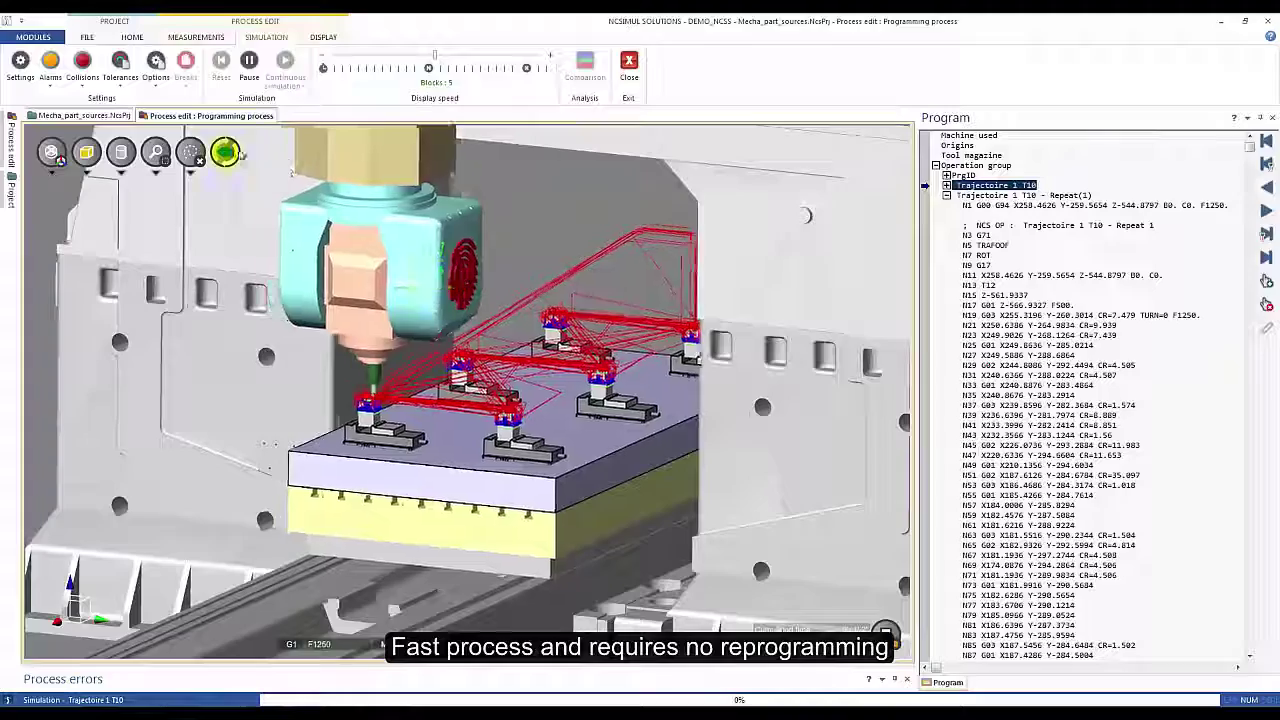
scroll(516, 262, "up", 5)
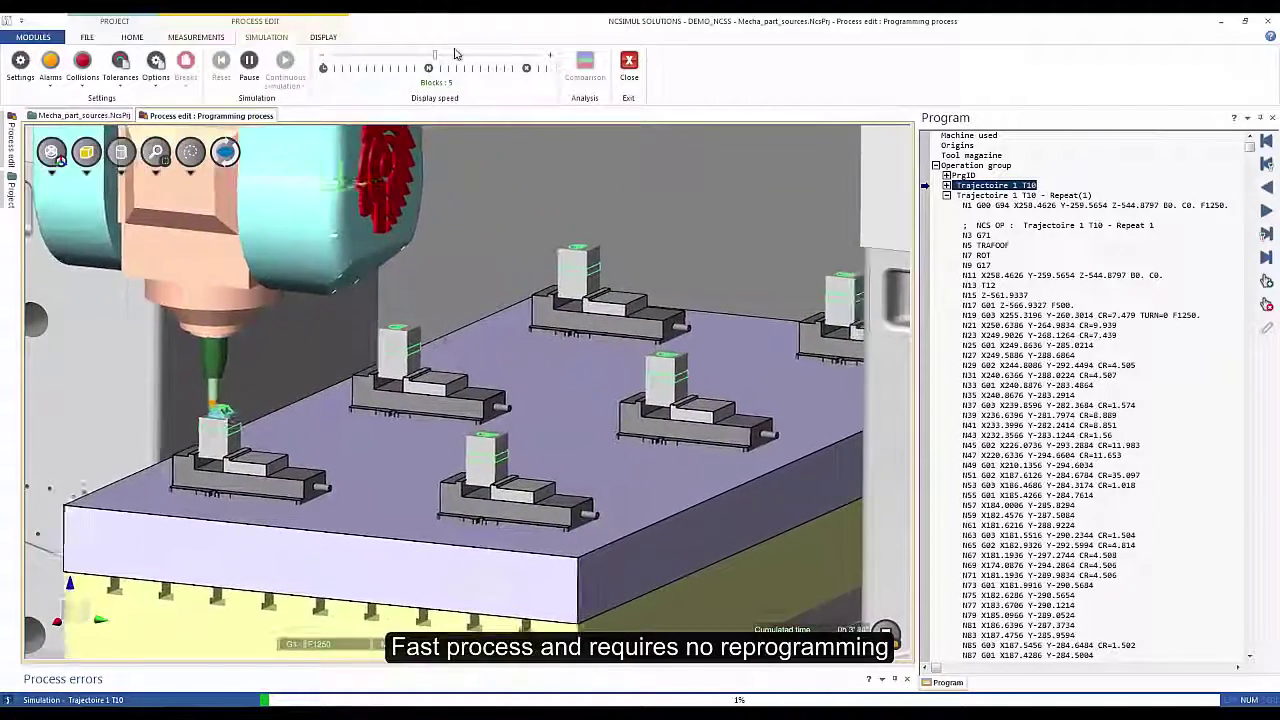
scroll(449, 333, "down", 5)
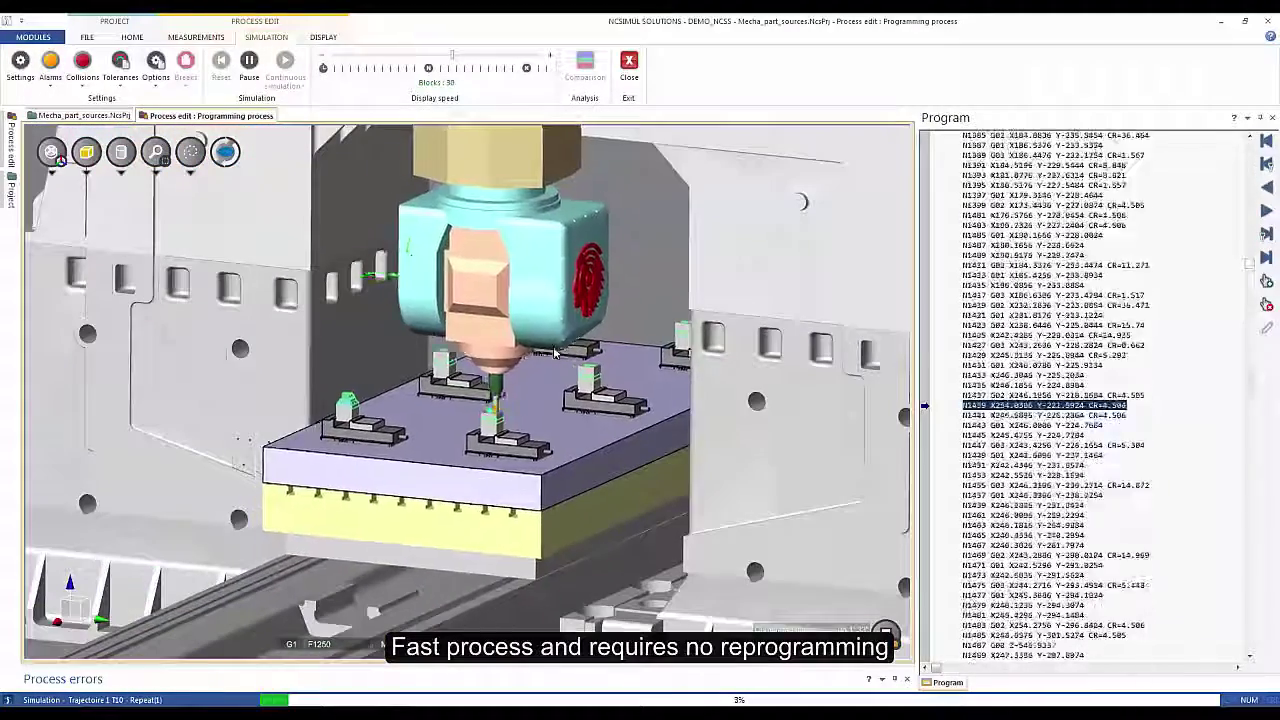